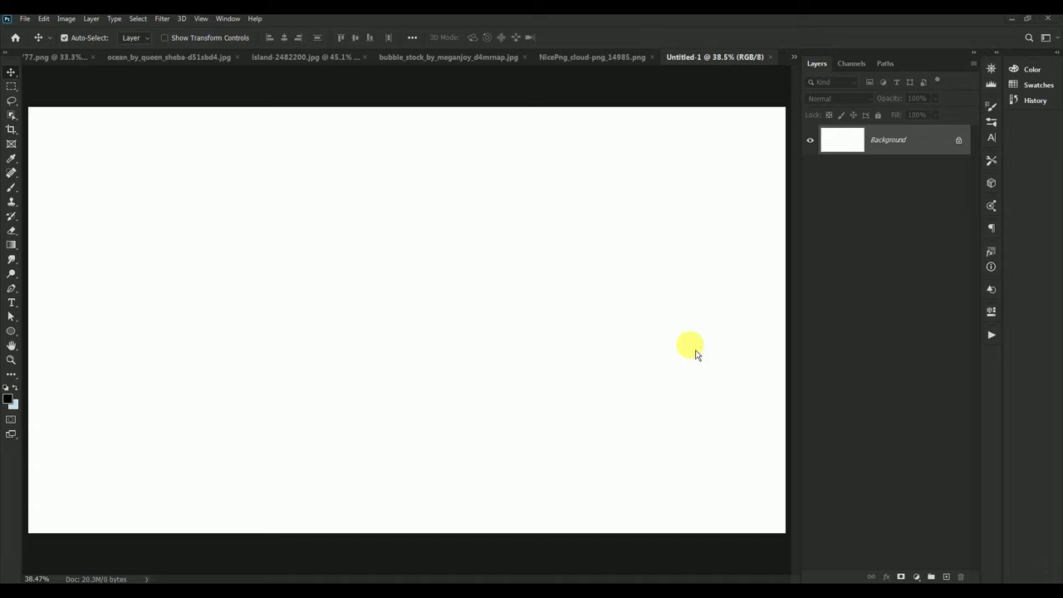
Add a Solid Color fill layer in grey #9d9999 above the white background.
{"action": "left_click", "coordinate": [917, 575]}
{"action": "left_click", "coordinate": [935, 379]}
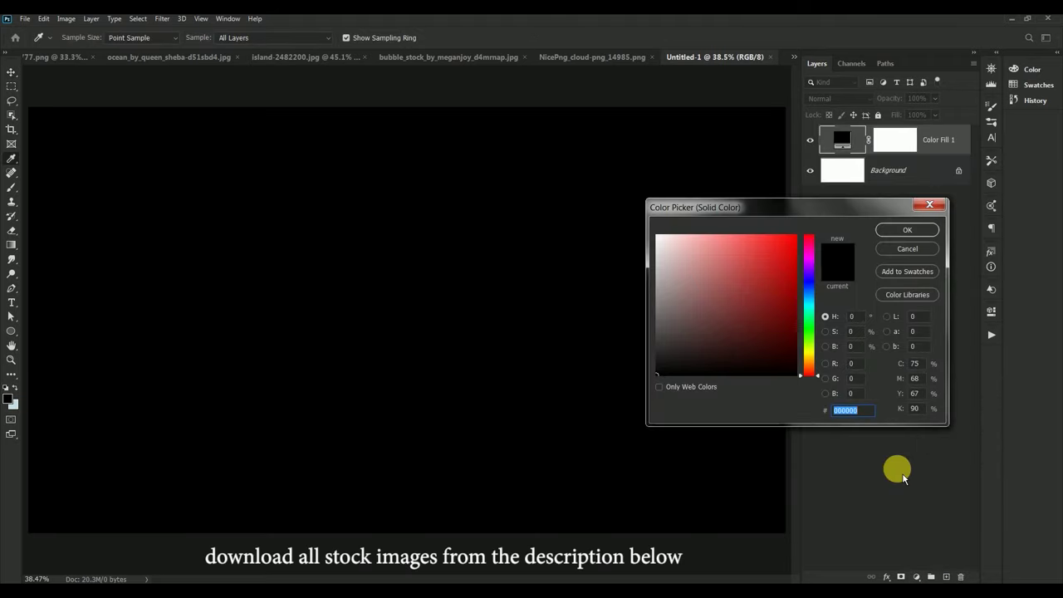
{"action": "type", "text": "009d9"}
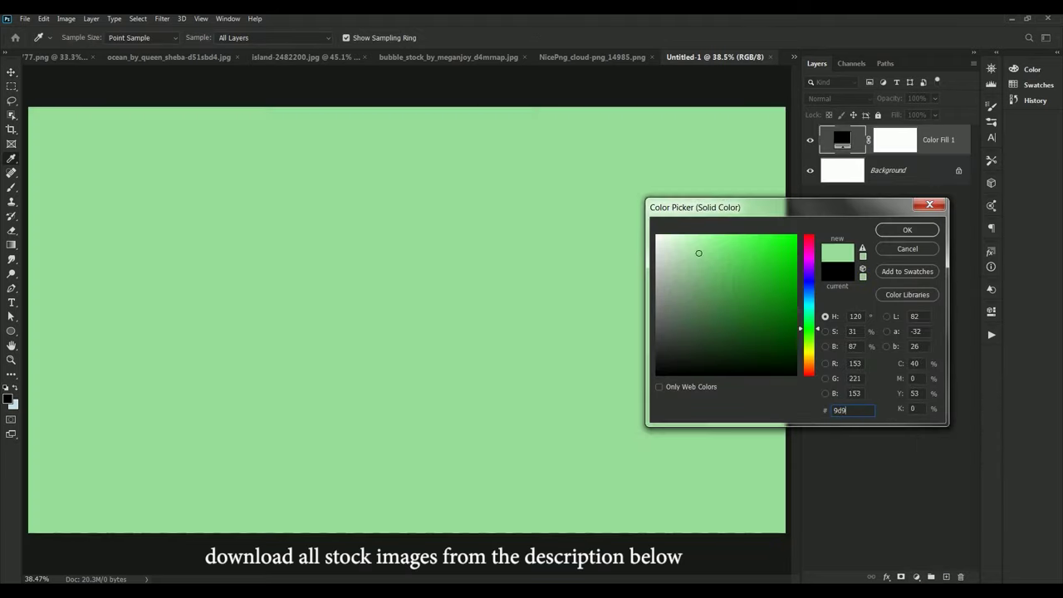
{"action": "type", "text": "999"}
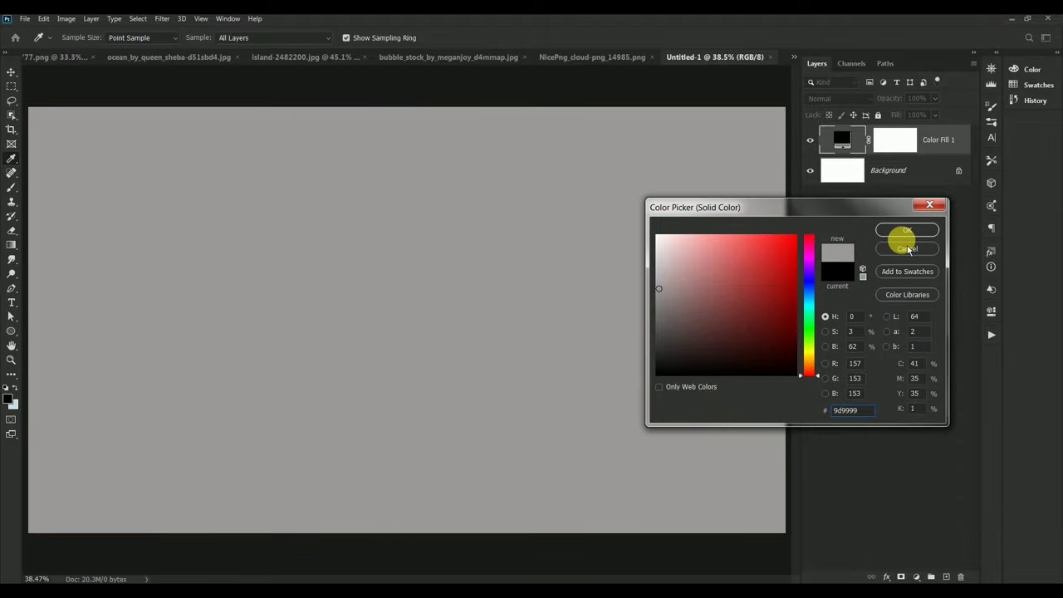
{"action": "left_click", "coordinate": [906, 232]}
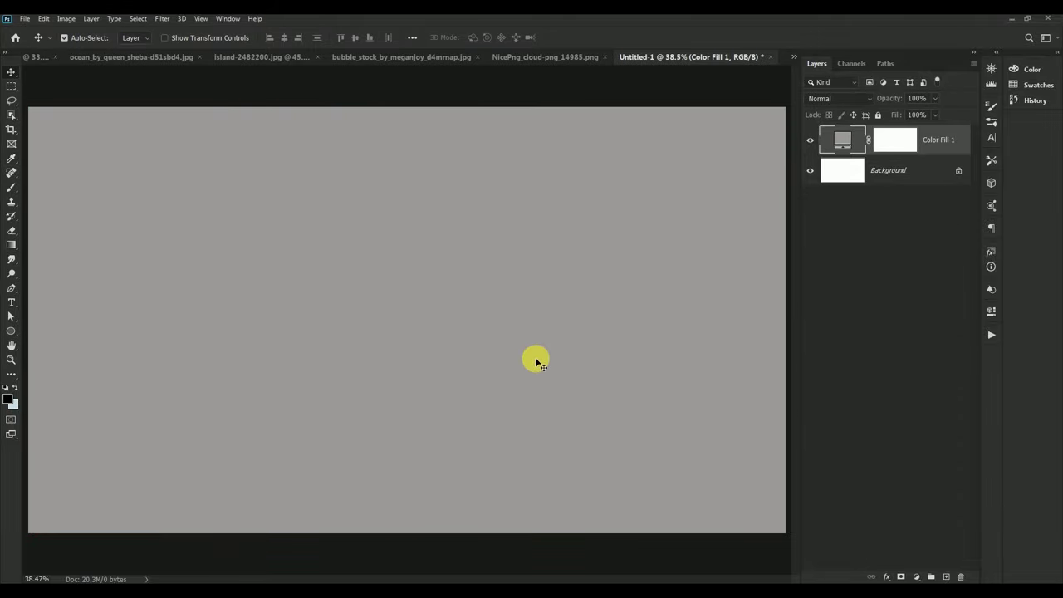
Copy the globe image into Untitled-1 as a new layer and close the globe document.
{"action": "left_click", "coordinate": [36, 57]}
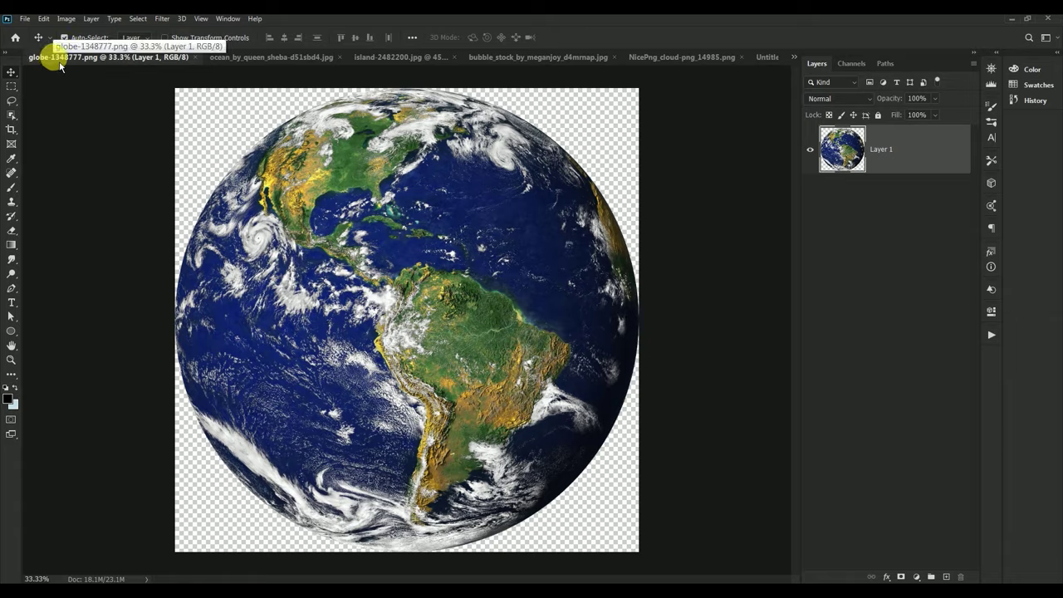
{"action": "mouse_move", "coordinate": [37, 57]}
{"action": "left_mouse_down"}
{"action": "mouse_move", "coordinate": [552, 285]}
{"action": "mouse_move", "coordinate": [553, 195]}
{"action": "mouse_move", "coordinate": [243, 303]}
{"action": "left_mouse_up"}
{"action": "left_click", "coordinate": [699, 190]}
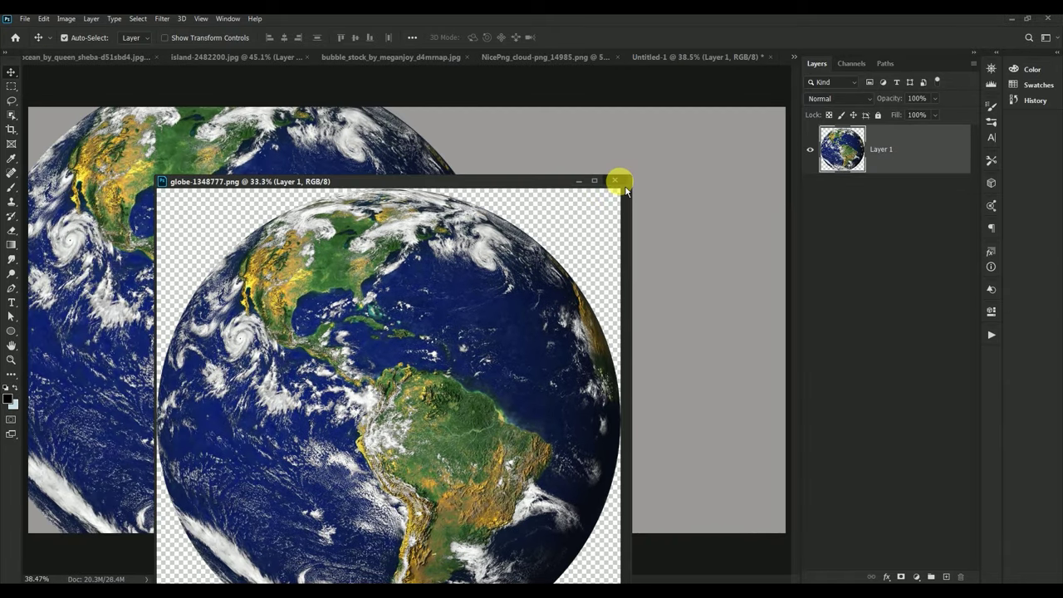
{"action": "left_click", "coordinate": [616, 181]}
{"action": "left_click_drag", "start_coordinate": [291, 238], "coordinate": [432, 292]}
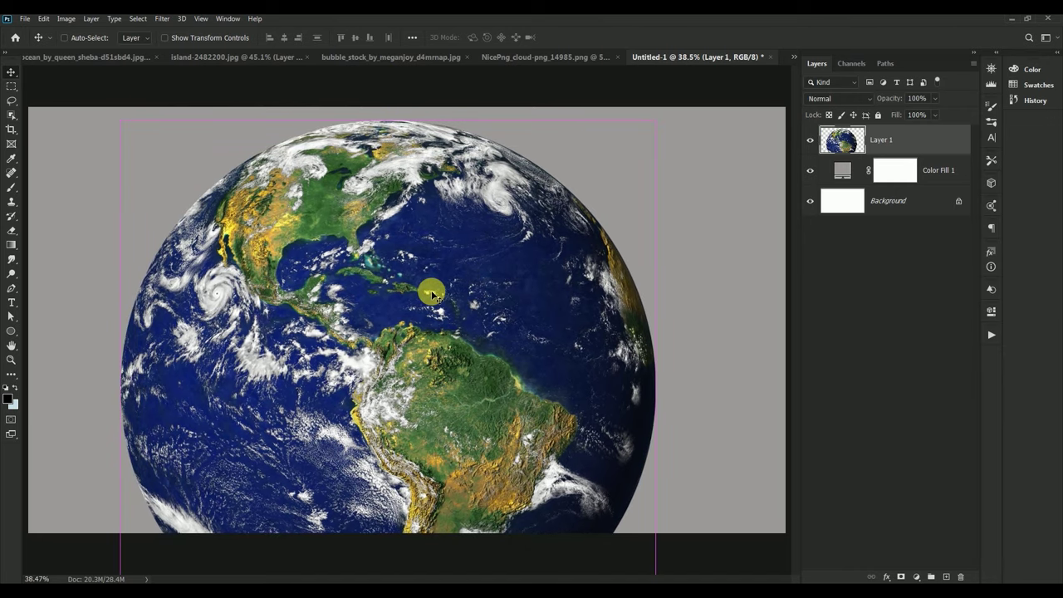
Scale the globe to about half size and centre it on the canvas.
{"action": "key", "text": "ctrl+t"}
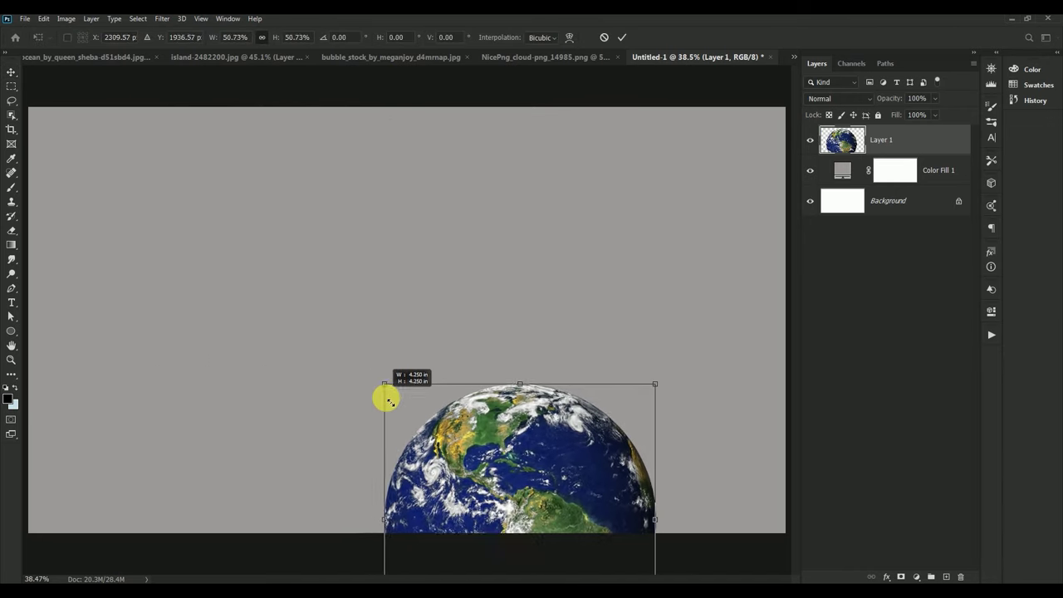
{"action": "left_click_drag", "start_coordinate": [120, 124], "coordinate": [391, 392]}
{"action": "left_click_drag", "start_coordinate": [512, 470], "coordinate": [417, 256]}
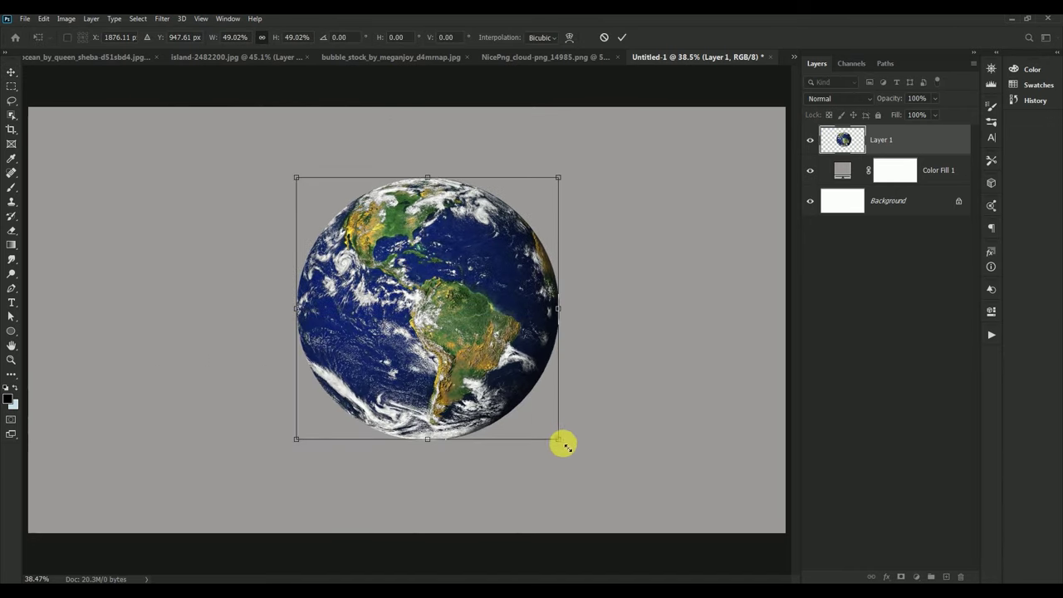
{"action": "left_click_drag", "start_coordinate": [563, 446], "coordinate": [591, 453]}
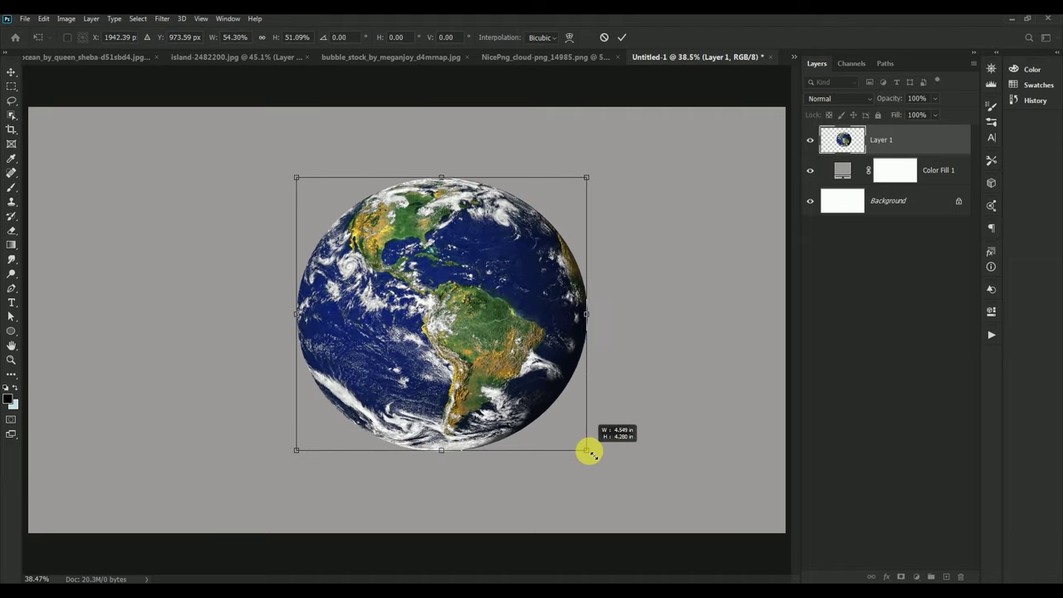
{"action": "left_click", "coordinate": [622, 38]}
{"action": "mouse_move", "coordinate": [456, 295]}
{"action": "left_mouse_down"}
{"action": "mouse_move", "coordinate": [428, 309]}
{"action": "mouse_move", "coordinate": [440, 323]}
{"action": "left_mouse_up"}
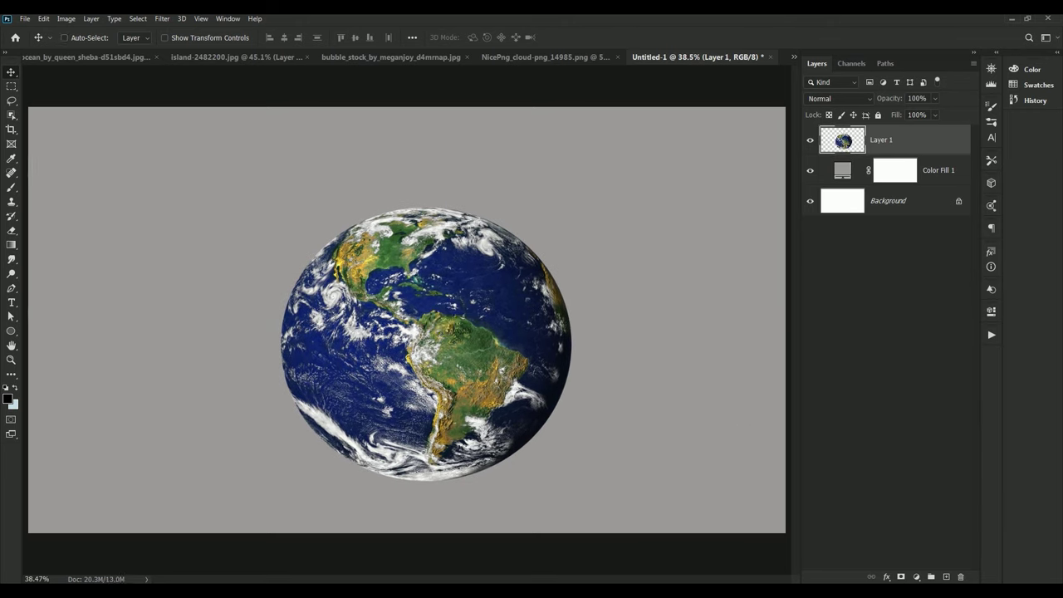
Enlarge the globe slightly and nudge it into position.
{"action": "left_click_drag", "start_coordinate": [424, 324], "coordinate": [423, 319]}
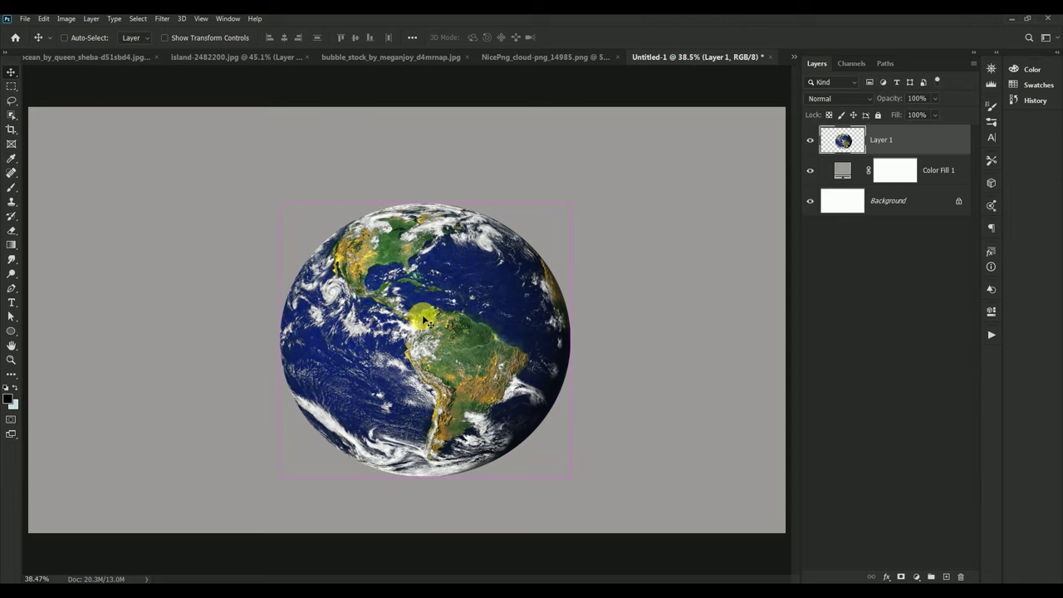
{"action": "key", "text": "ctrl+t"}
{"action": "mouse_move", "coordinate": [565, 475]}
{"action": "left_mouse_down"}
{"action": "mouse_move", "coordinate": [525, 458]}
{"action": "mouse_move", "coordinate": [540, 458]}
{"action": "mouse_move", "coordinate": [568, 501]}
{"action": "mouse_move", "coordinate": [561, 463]}
{"action": "mouse_move", "coordinate": [617, 517]}
{"action": "mouse_move", "coordinate": [603, 520]}
{"action": "mouse_move", "coordinate": [590, 497]}
{"action": "left_mouse_up"}
{"action": "left_click", "coordinate": [621, 38]}
{"action": "left_click_drag", "start_coordinate": [444, 337], "coordinate": [437, 341]}
Delete the globe's top half with a rectangular selection, then deselect.
{"action": "left_click", "coordinate": [11, 86]}
{"action": "left_click_drag", "start_coordinate": [128, 178], "coordinate": [651, 358]}
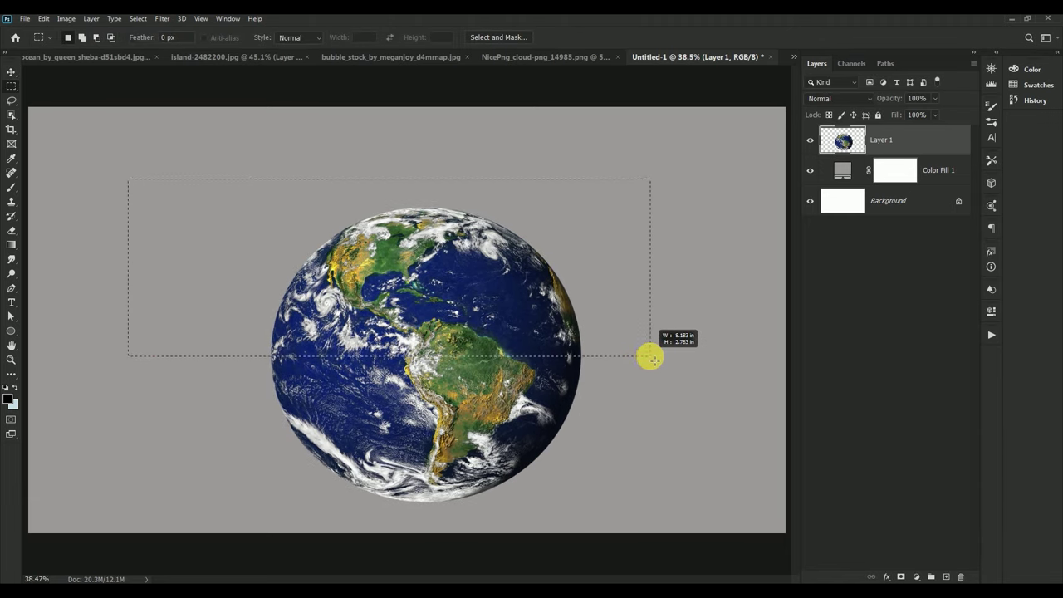
{"action": "key", "text": "Delete"}
{"action": "key", "text": "ctrl+d"}
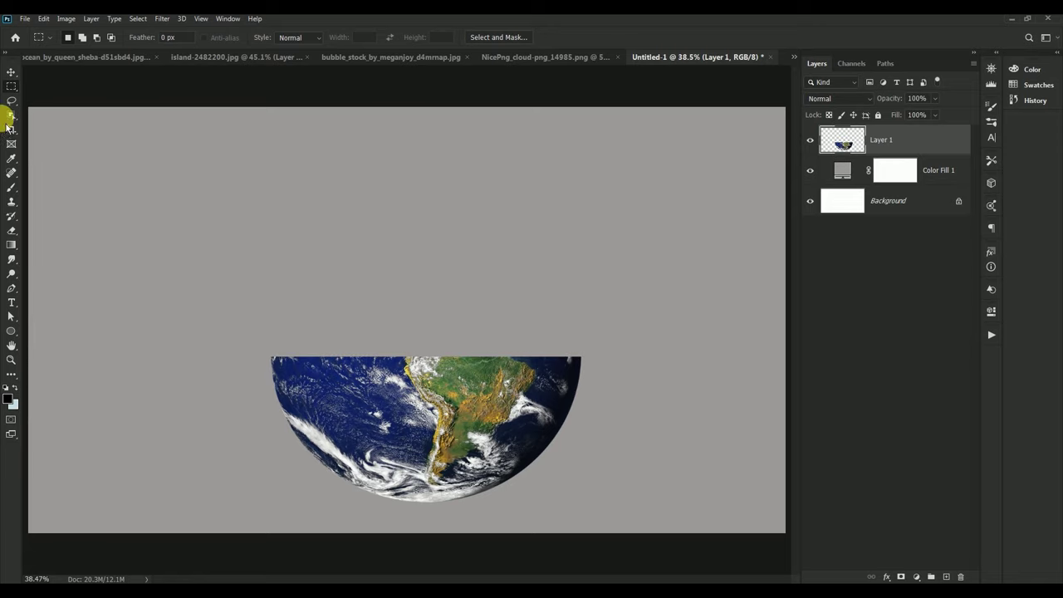
Apply Camera Raw: temperature −15, tint −31, contrast +28, highlights +34, shadows +44, texture +7, clarity +20.
{"action": "left_click", "coordinate": [11, 73]}
{"action": "left_click", "coordinate": [848, 144]}
{"action": "left_click", "coordinate": [162, 19]}
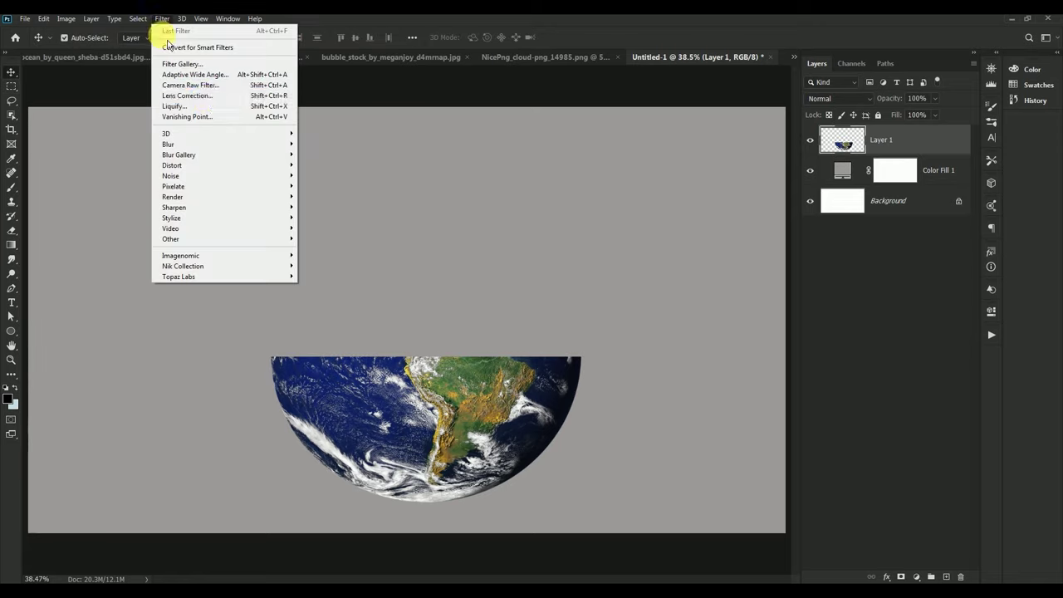
{"action": "left_click", "coordinate": [224, 83]}
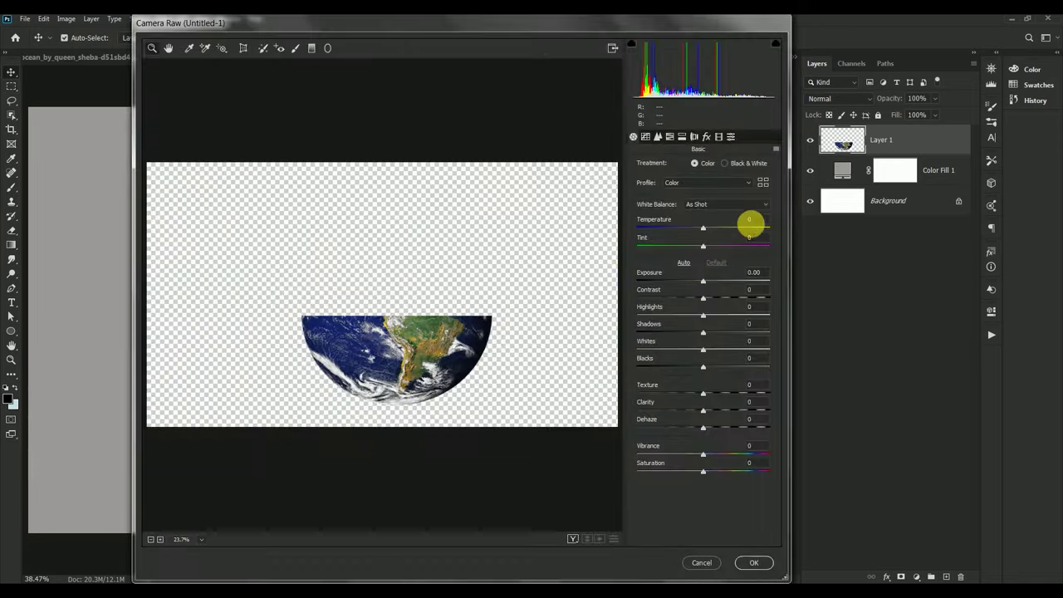
{"action": "type", "text": "-15"}
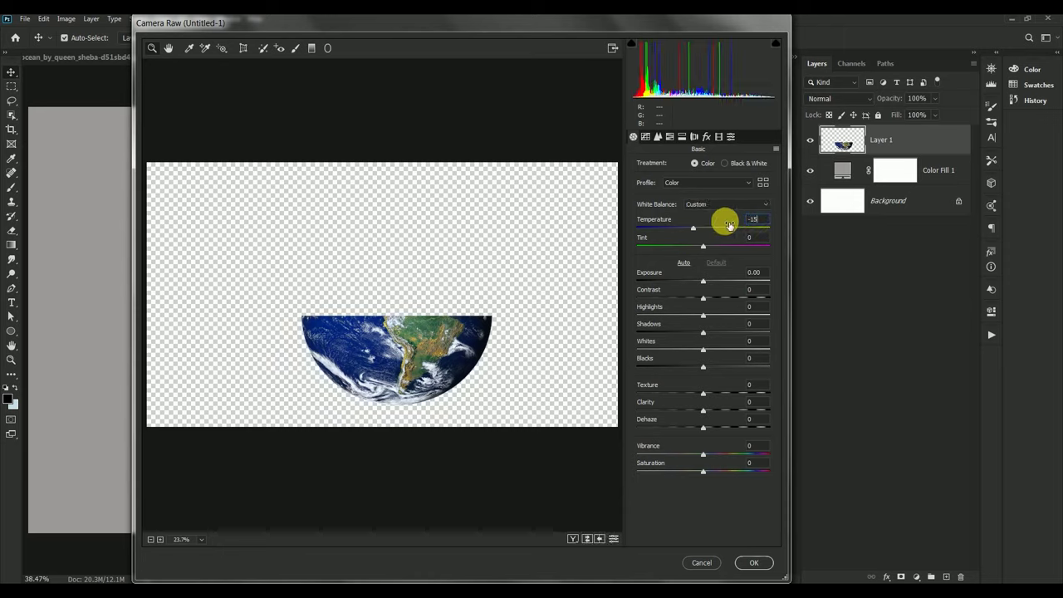
{"action": "type", "text": "-31"}
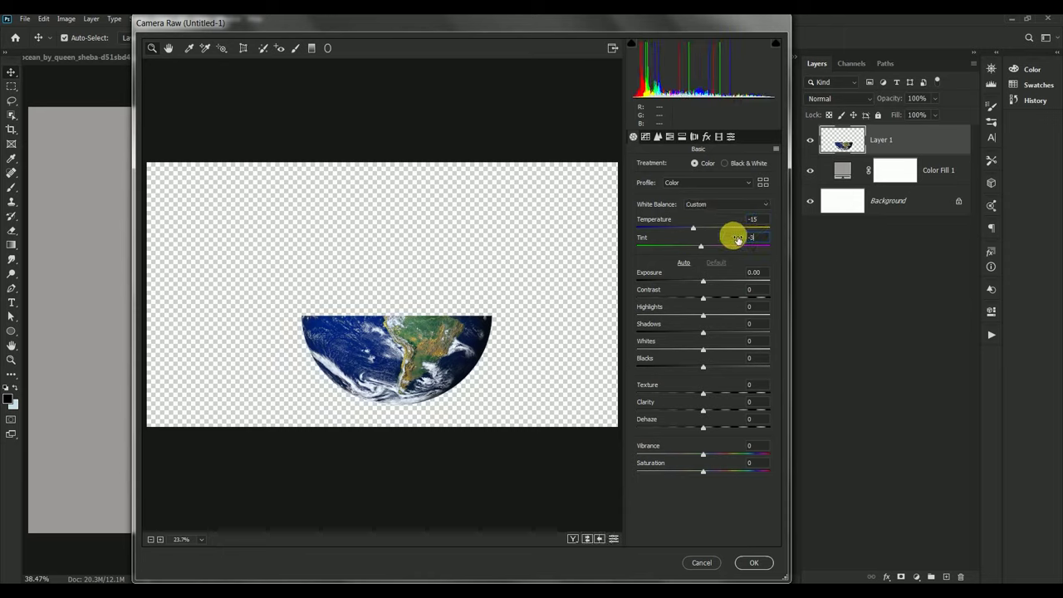
{"action": "left_click", "coordinate": [753, 290]}
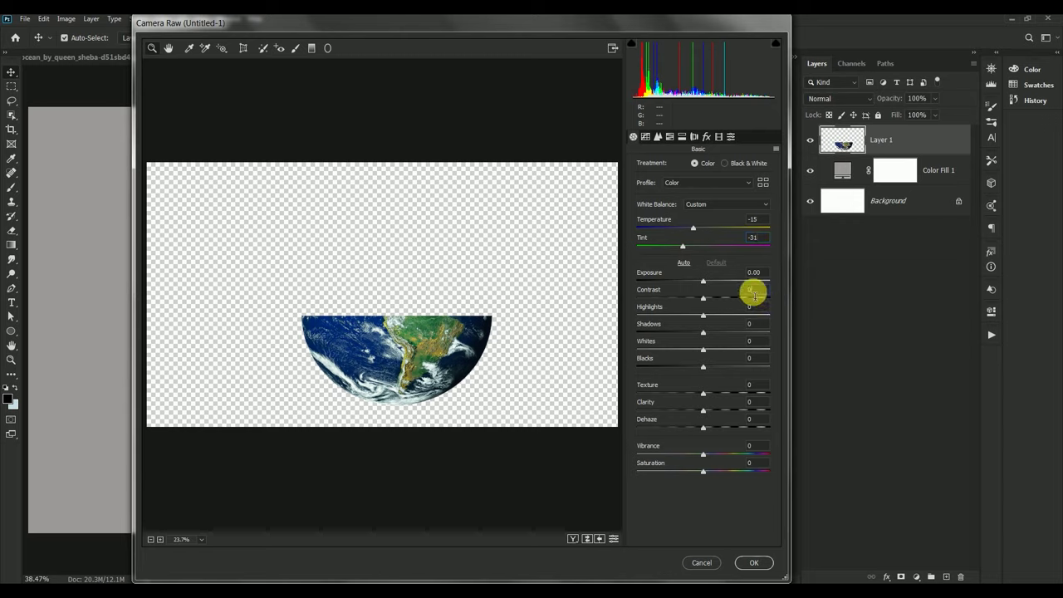
{"action": "type", "text": "28"}
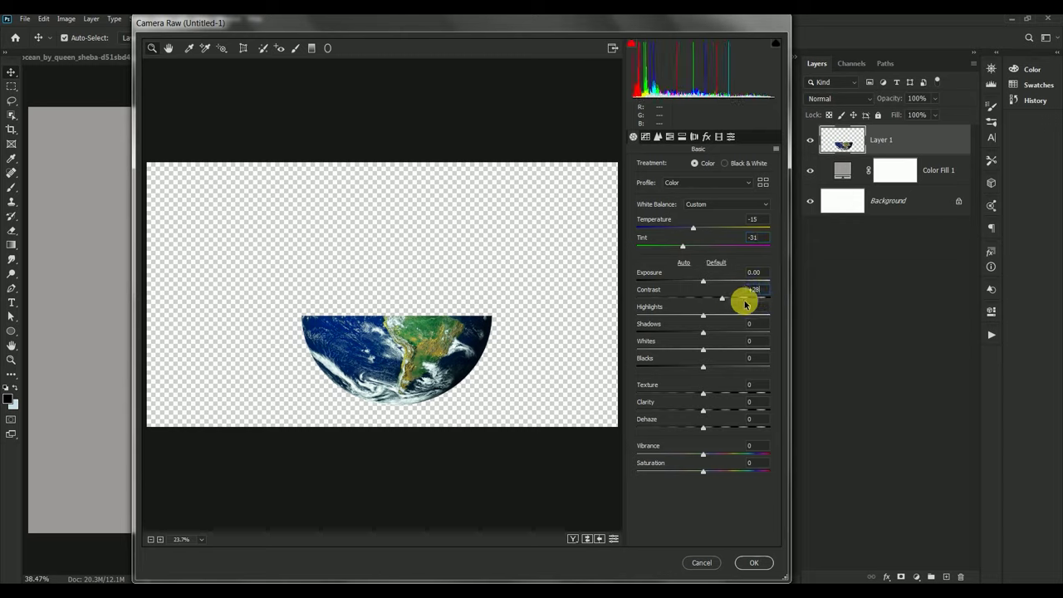
{"action": "type", "text": "34"}
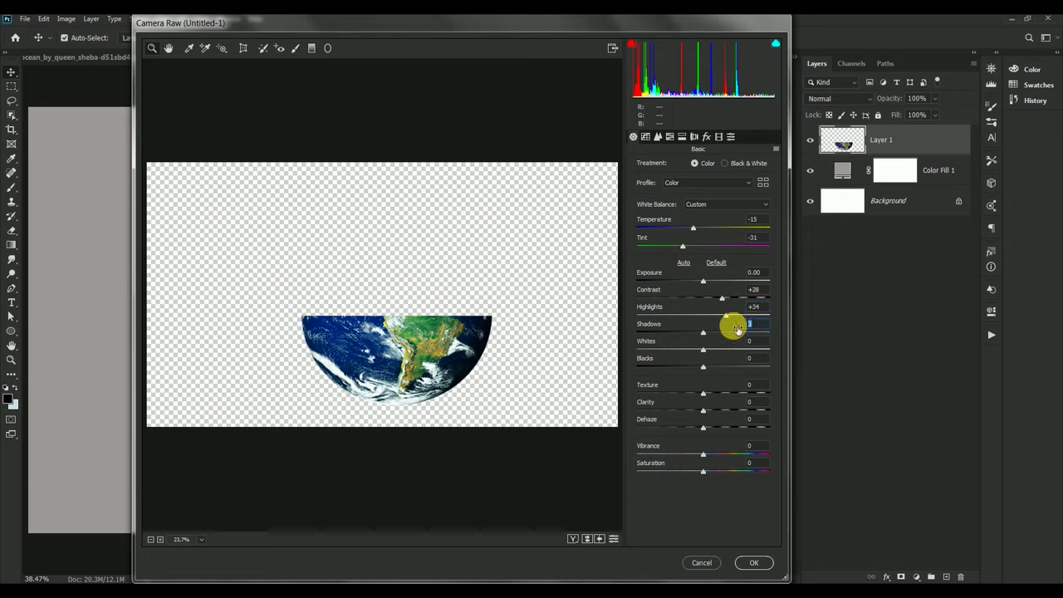
{"action": "type", "text": "44"}
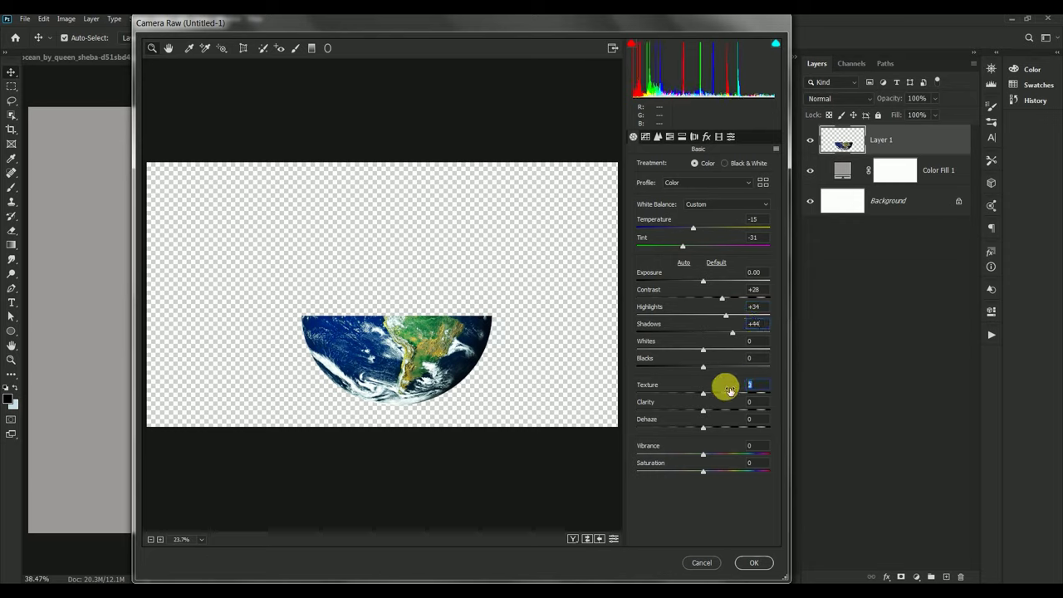
{"action": "key", "text": "Tab"}
{"action": "type", "text": "+7"}
{"action": "type", "text": "0"}
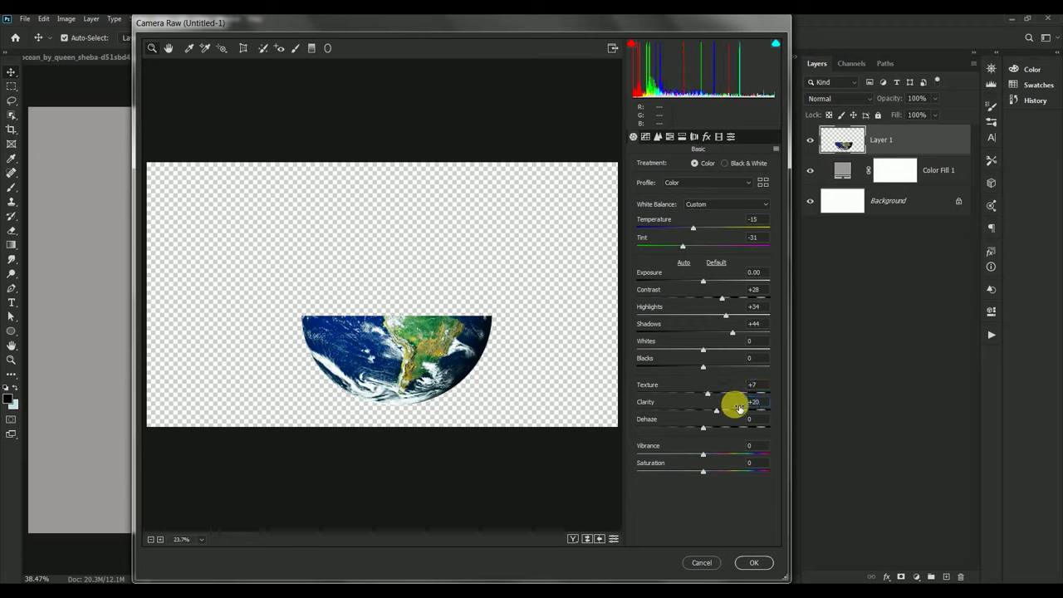
{"action": "left_click", "coordinate": [754, 563]}
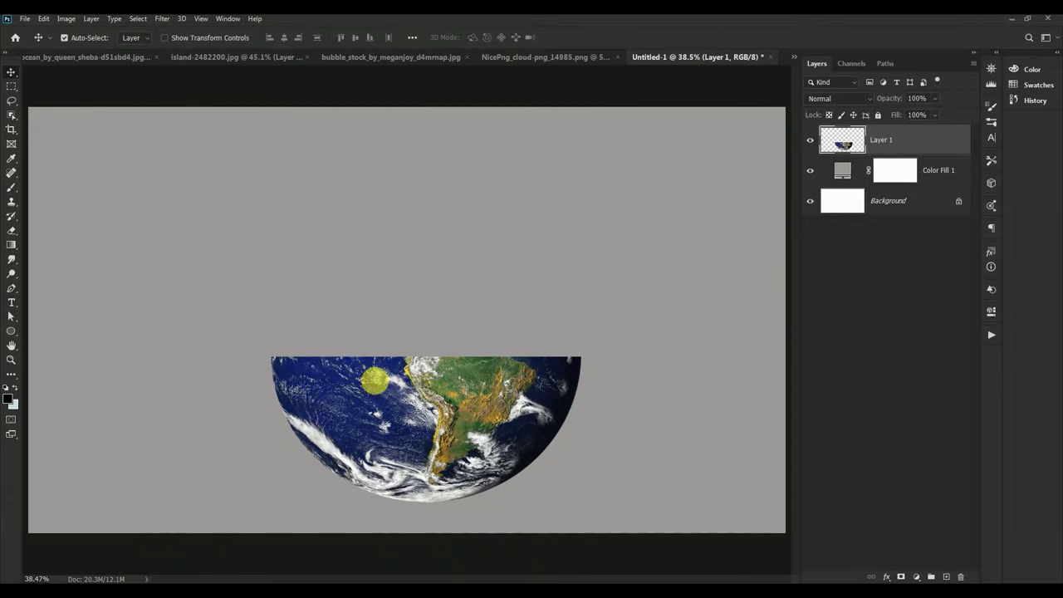
Nudge the half-earth up and draw a large circle over it on a new layer.
{"action": "left_click_drag", "start_coordinate": [437, 416], "coordinate": [436, 383]}
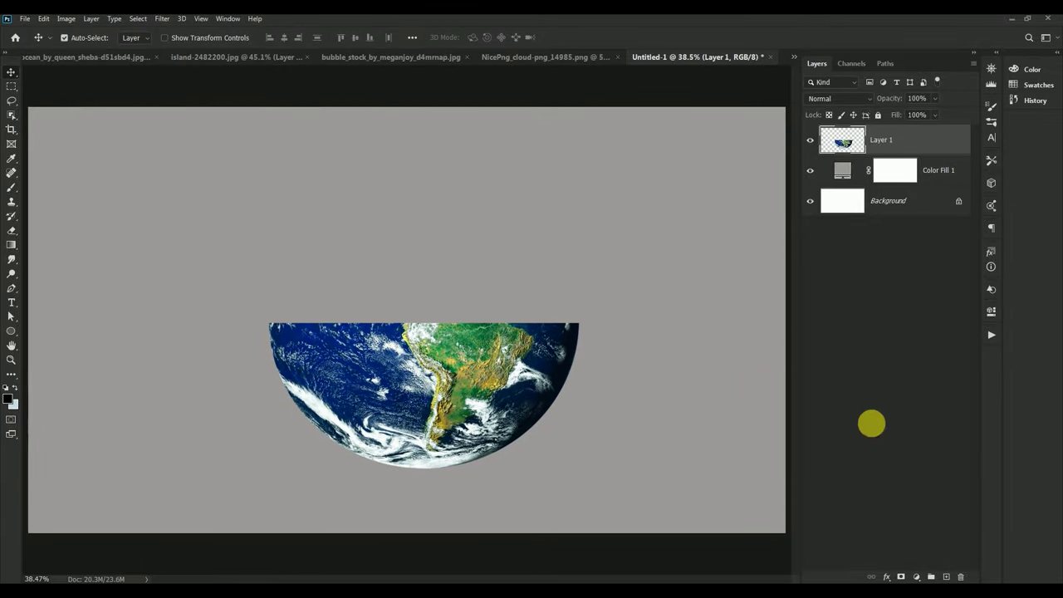
{"action": "left_click", "coordinate": [946, 576]}
{"action": "left_click", "coordinate": [10, 331]}
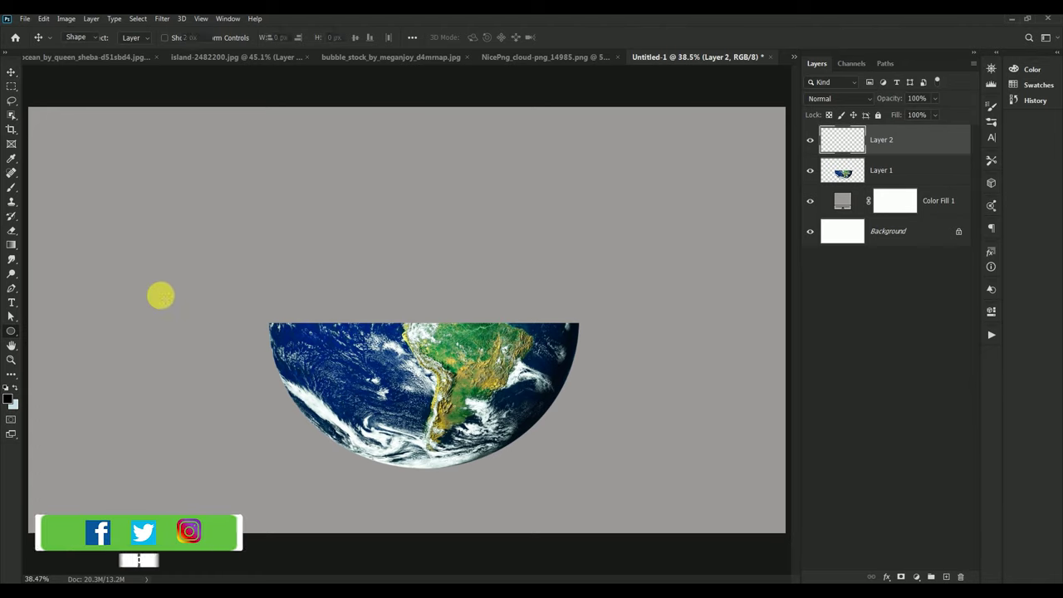
{"action": "left_click_drag", "start_coordinate": [213, 170], "coordinate": [497, 465]}
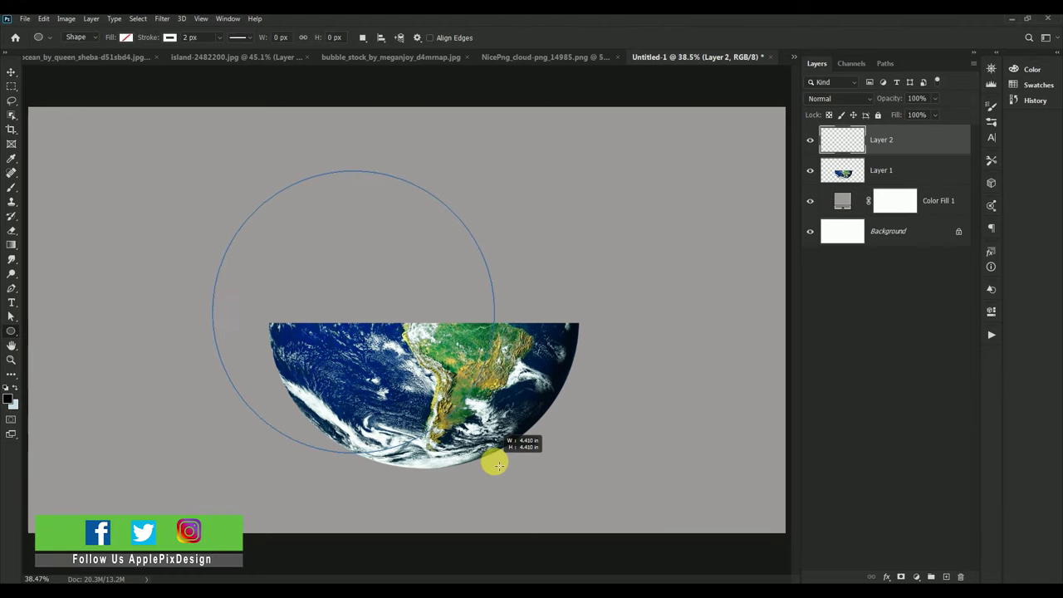
Give the circle a teal fill with no stroke and move it over the earth.
{"action": "left_click", "coordinate": [127, 38]}
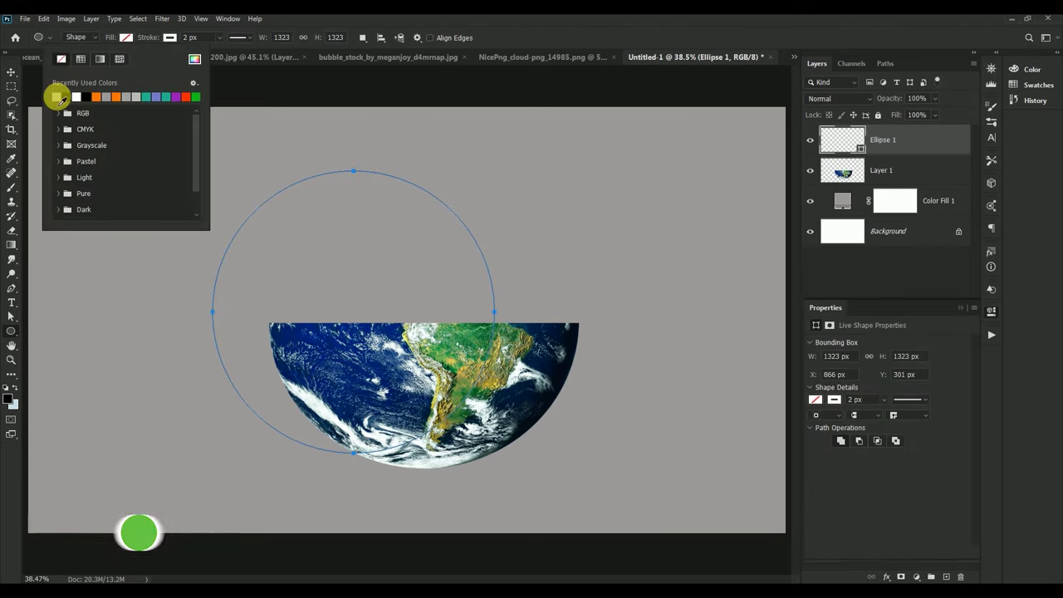
{"action": "left_click", "coordinate": [57, 97]}
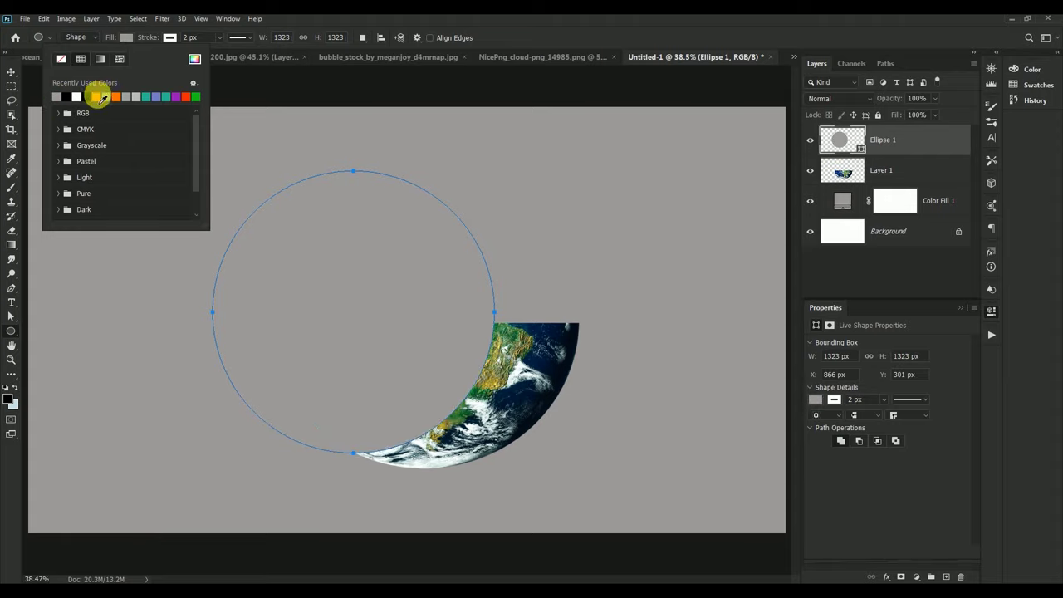
{"action": "left_click", "coordinate": [96, 97]}
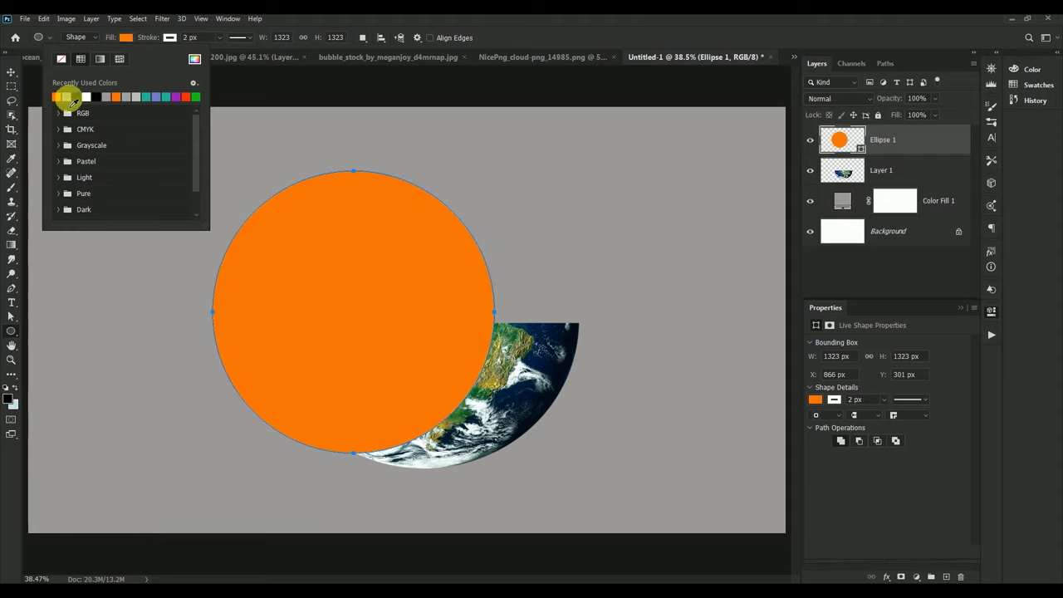
{"action": "left_click", "coordinate": [147, 97]}
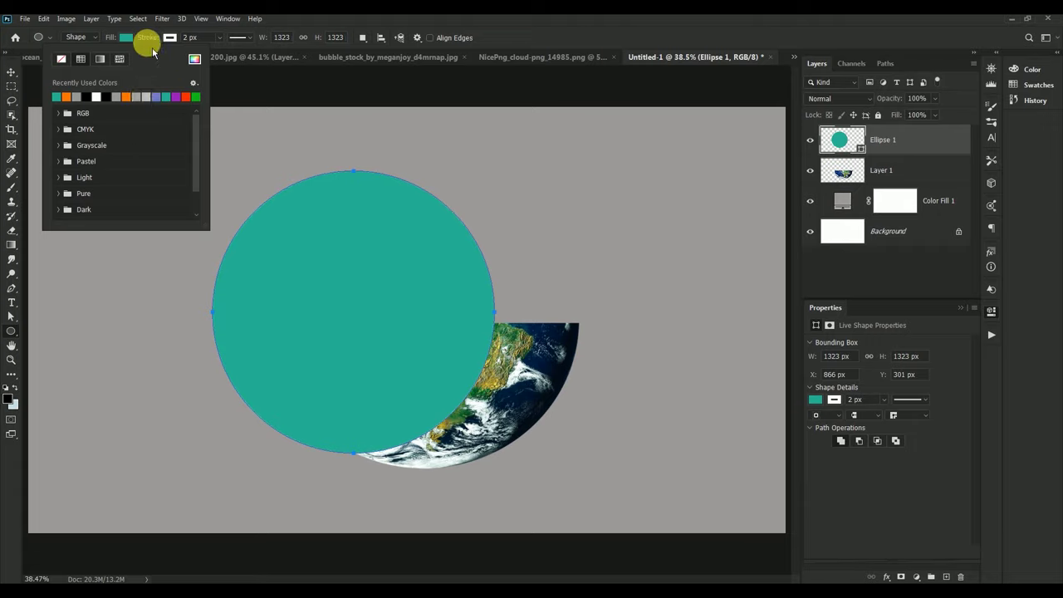
{"action": "left_click", "coordinate": [149, 38]}
{"action": "left_click", "coordinate": [169, 38]}
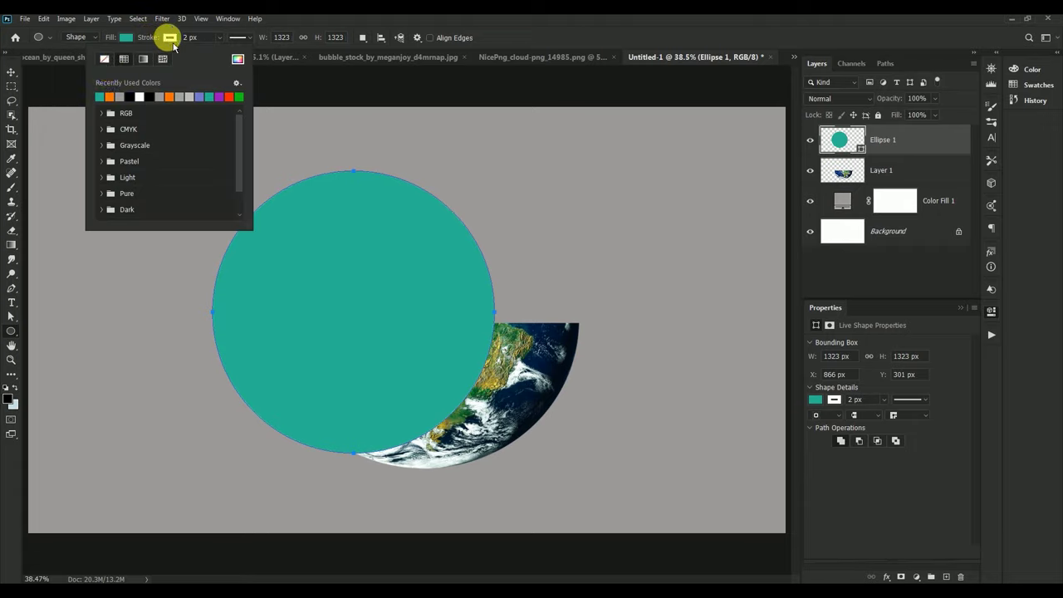
{"action": "left_click", "coordinate": [12, 72]}
{"action": "left_click_drag", "start_coordinate": [339, 244], "coordinate": [429, 276]}
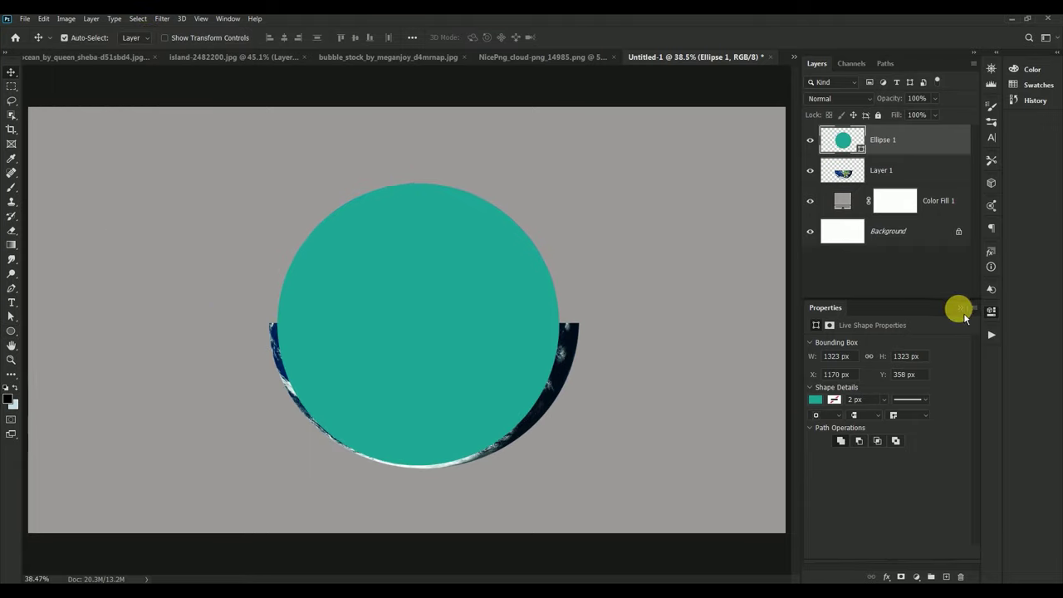
Place the teal circle below Layer 1 and scale it to 111%, aligned with the globe.
{"action": "left_click_drag", "start_coordinate": [843, 139], "coordinate": [843, 187]}
{"action": "mouse_move", "coordinate": [458, 287]}
{"action": "left_mouse_down"}
{"action": "mouse_move", "coordinate": [459, 216]}
{"action": "mouse_move", "coordinate": [456, 239]}
{"action": "left_mouse_up"}
{"action": "key", "text": "ctrl+t"}
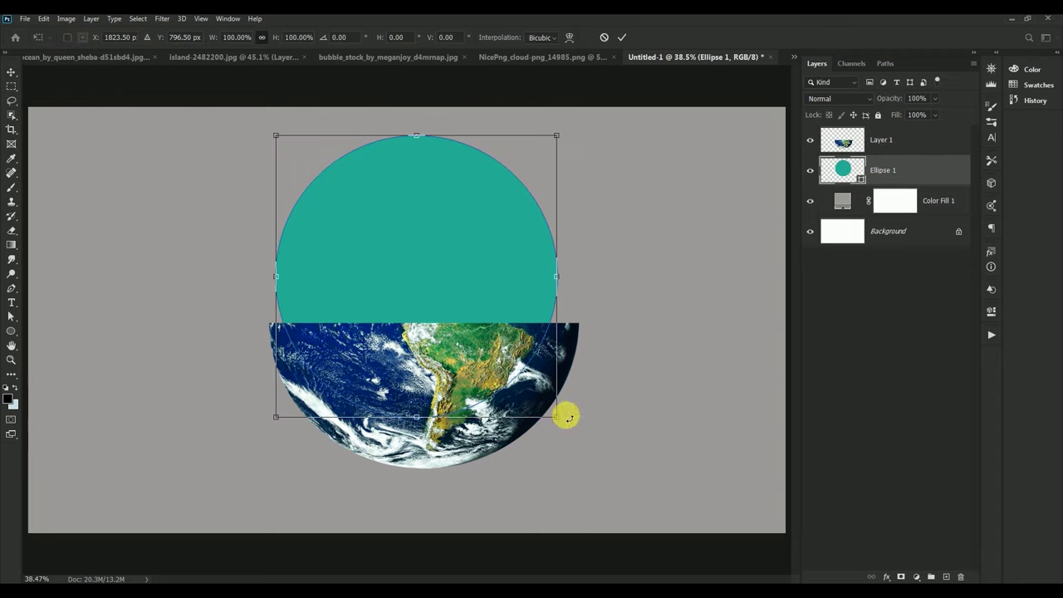
{"action": "left_click_drag", "start_coordinate": [567, 417], "coordinate": [581, 443]}
{"action": "mouse_move", "coordinate": [459, 267]}
{"action": "left_mouse_down"}
{"action": "mouse_move", "coordinate": [330, 215]}
{"action": "mouse_move", "coordinate": [444, 265]}
{"action": "left_mouse_up"}
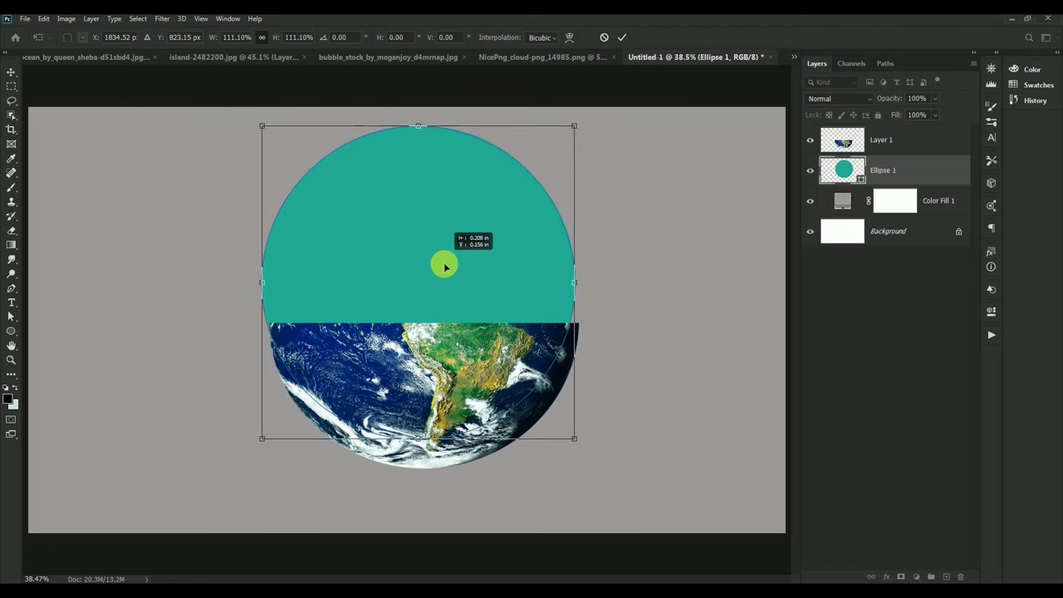
{"action": "left_click_drag", "start_coordinate": [445, 266], "coordinate": [450, 290]}
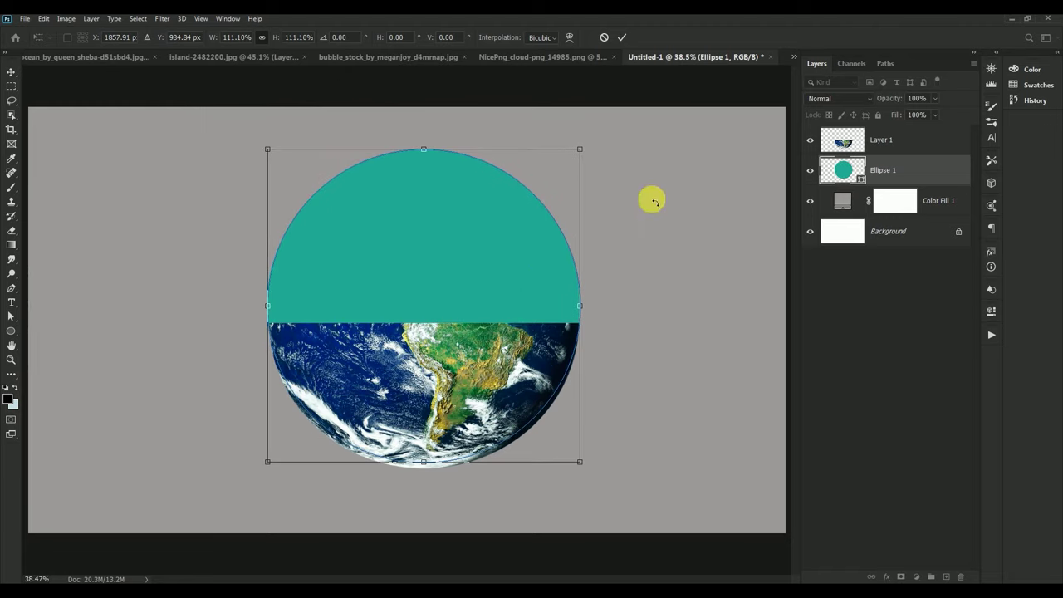
{"action": "key", "text": "Return"}
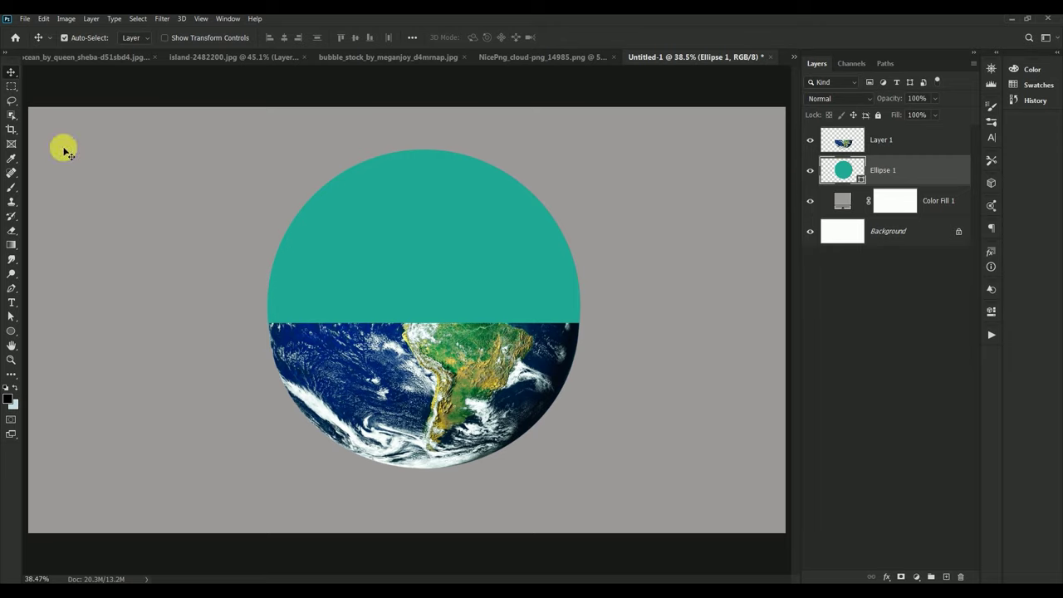
Try deleting the circle's lower half; the shape layer isn't editable, so deselect.
{"action": "left_click", "coordinate": [11, 85]}
{"action": "left_click_drag", "start_coordinate": [708, 494], "coordinate": [78, 325]}
{"action": "key", "text": "Delete"}
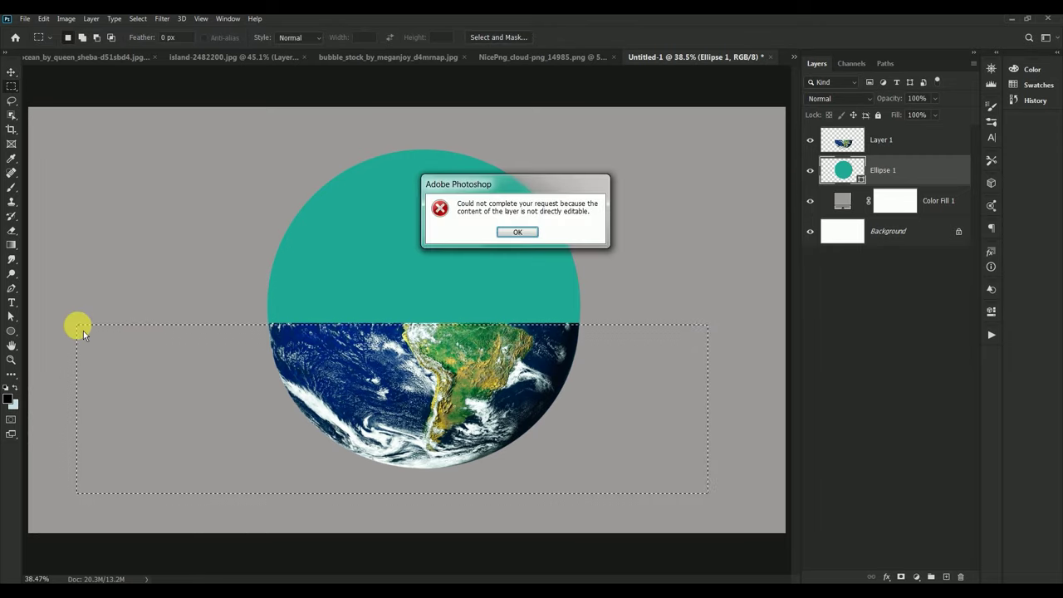
{"action": "left_click", "coordinate": [522, 233]}
{"action": "key", "text": "ctrl+d"}
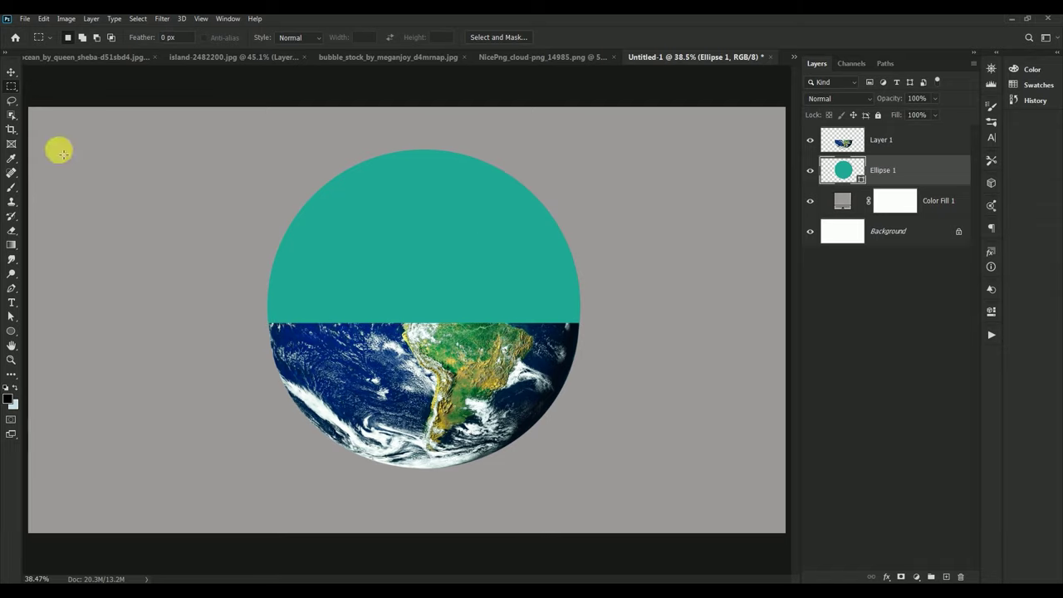
{"action": "key", "text": "v"}
{"action": "key", "text": "ctrl+t"}
Flatten the teal circle into a thin oval with a perspective transform.
{"action": "right_click", "coordinate": [387, 245]}
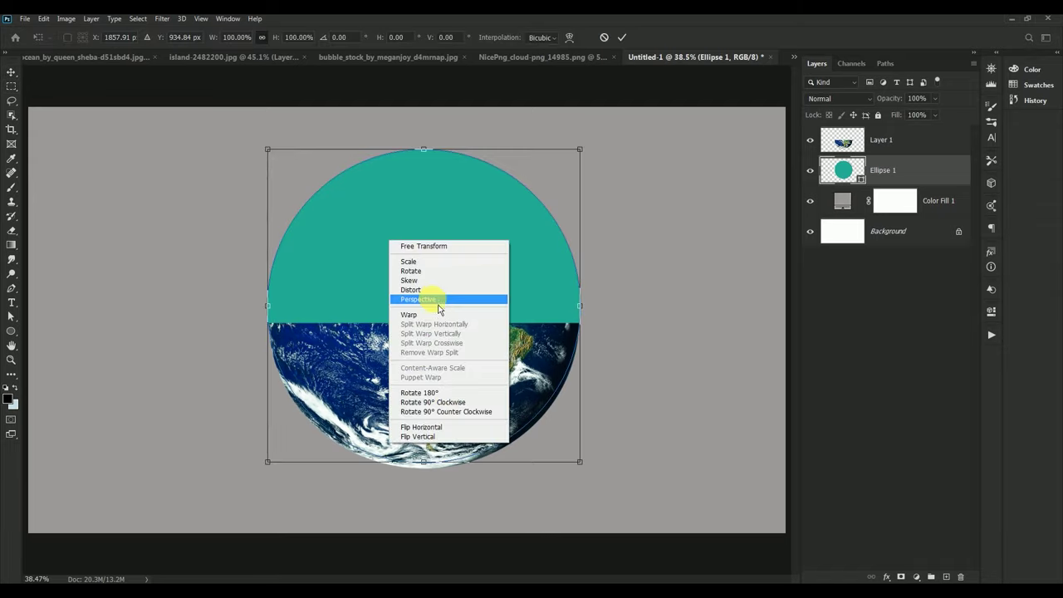
{"action": "left_click", "coordinate": [428, 297]}
{"action": "mouse_move", "coordinate": [584, 145]}
{"action": "left_mouse_down"}
{"action": "mouse_move", "coordinate": [589, 302]}
{"action": "mouse_move", "coordinate": [587, 274]}
{"action": "left_mouse_up"}
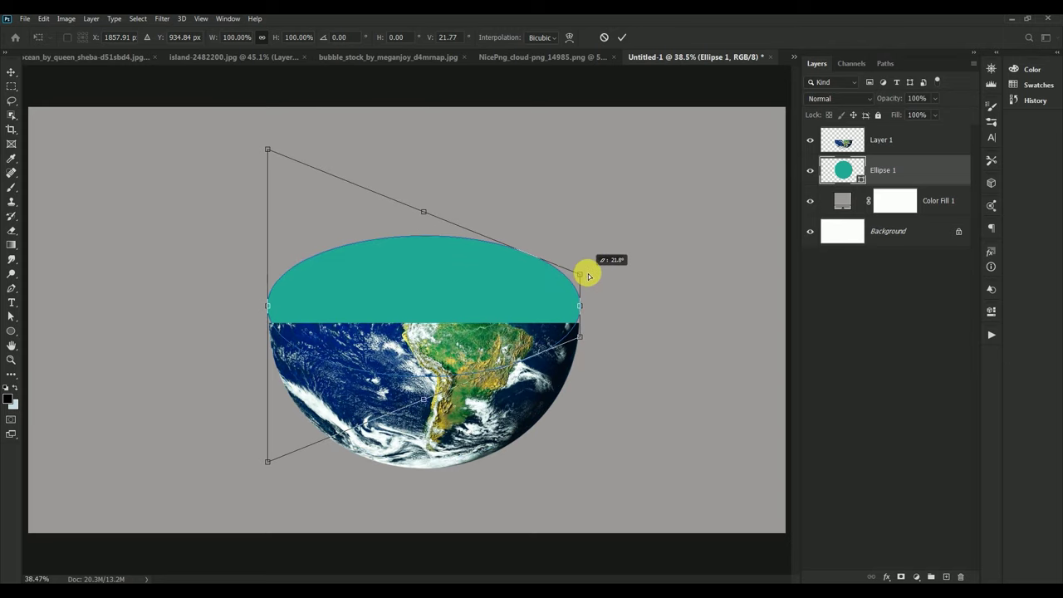
{"action": "left_click_drag", "start_coordinate": [266, 148], "coordinate": [272, 283]}
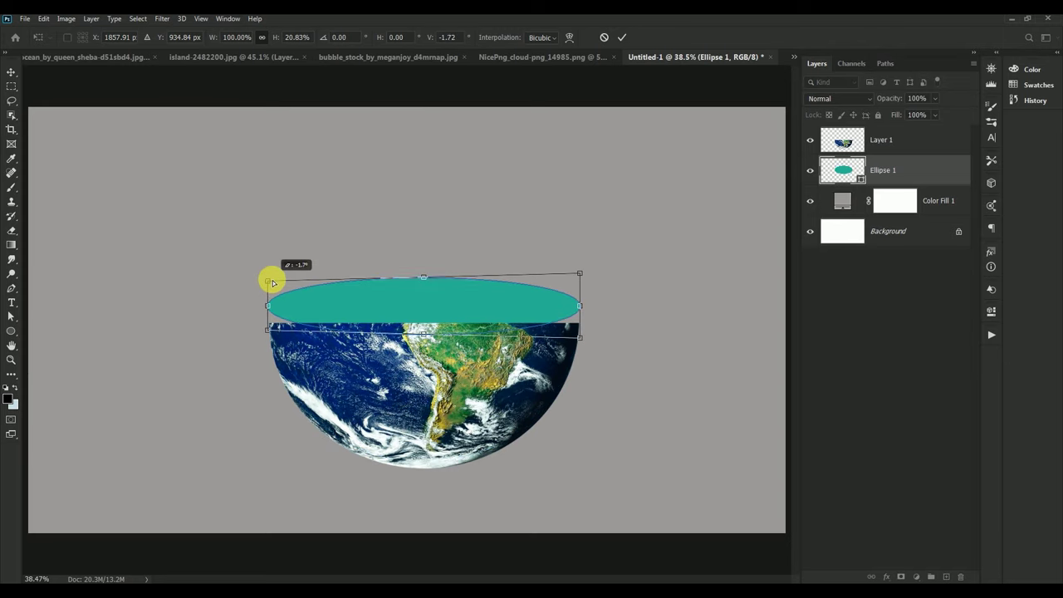
{"action": "left_click_drag", "start_coordinate": [583, 275], "coordinate": [583, 280]}
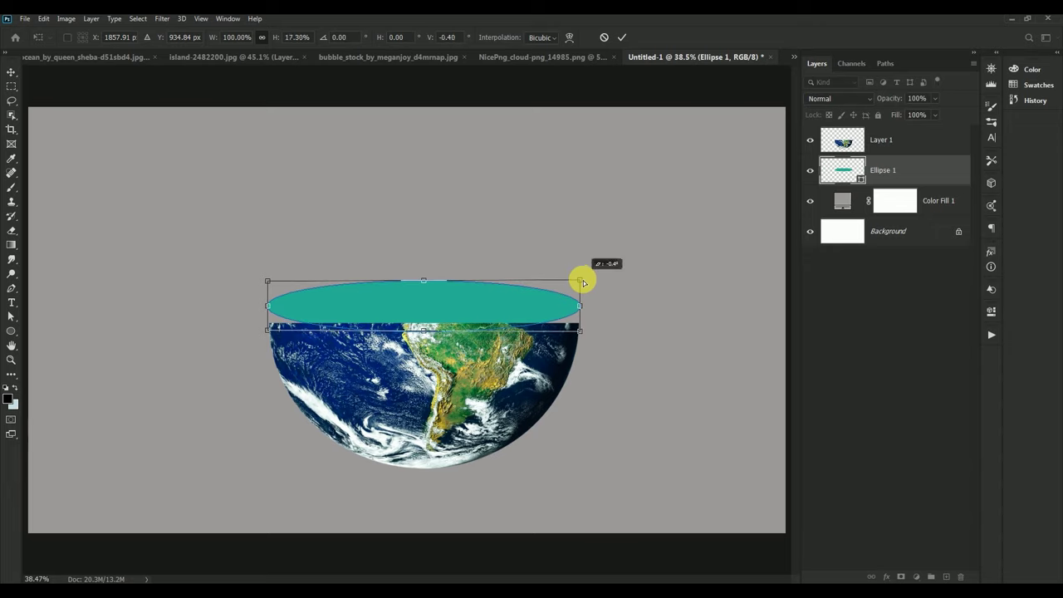
{"action": "left_click", "coordinate": [622, 37]}
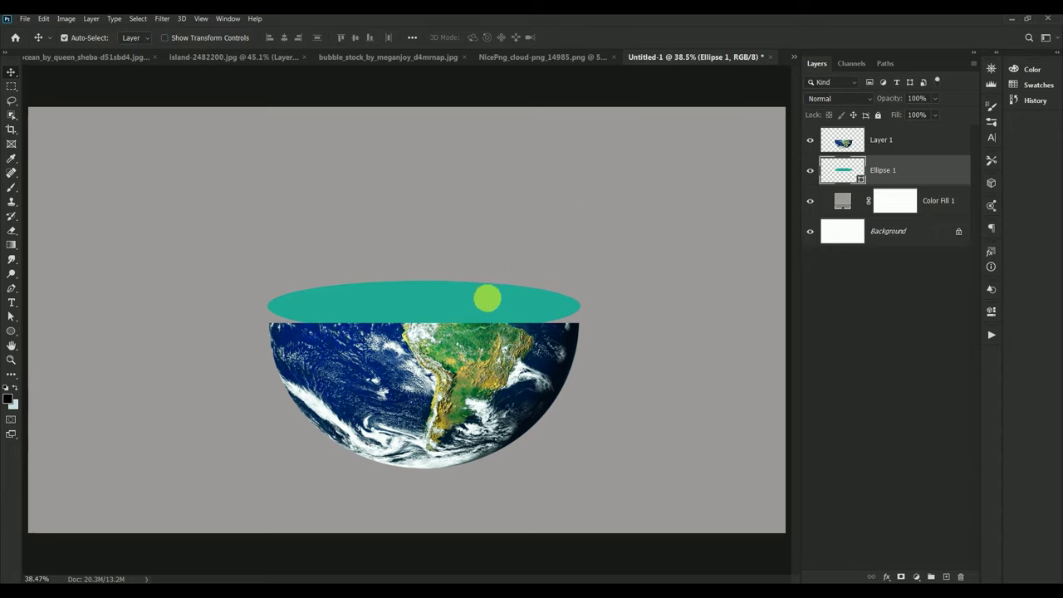
Move the oval down onto the globe's rim and narrow it slightly to fit.
{"action": "left_click_drag", "start_coordinate": [487, 298], "coordinate": [487, 310]}
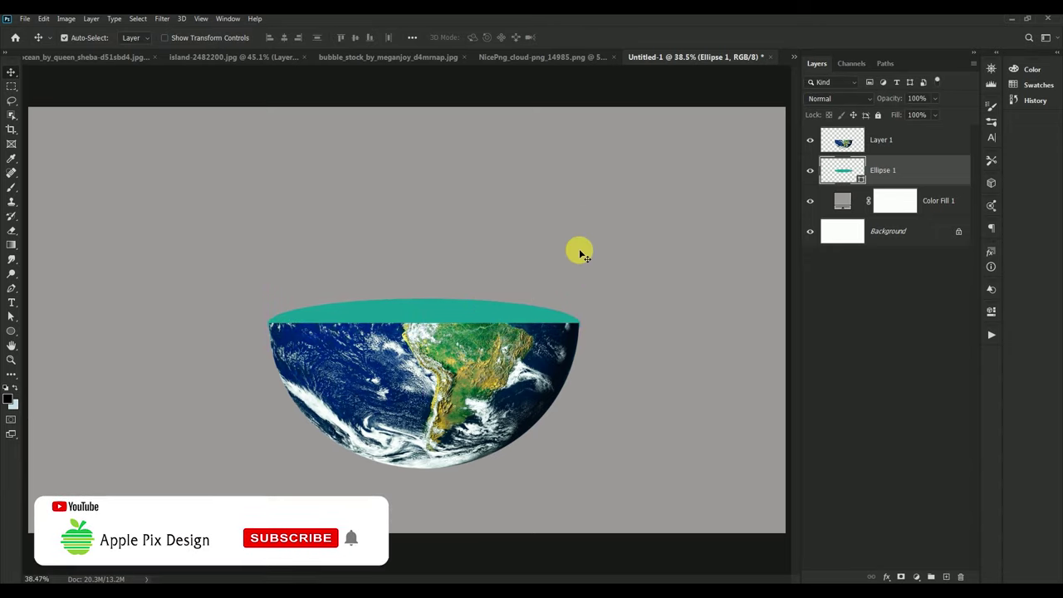
{"action": "key", "text": "ctrl+t"}
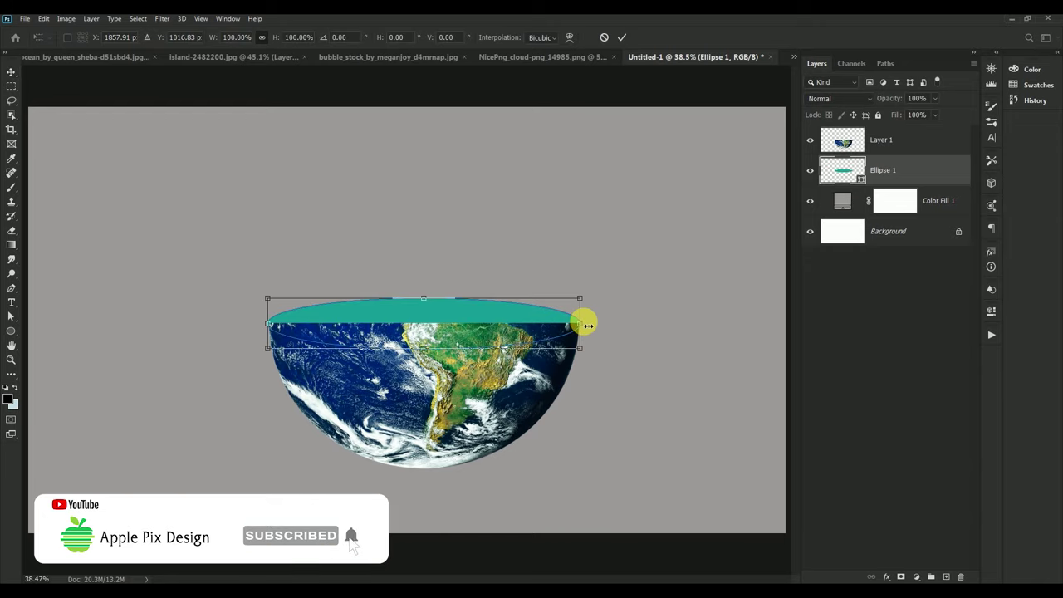
{"action": "left_click_drag", "start_coordinate": [268, 323], "coordinate": [274, 323]}
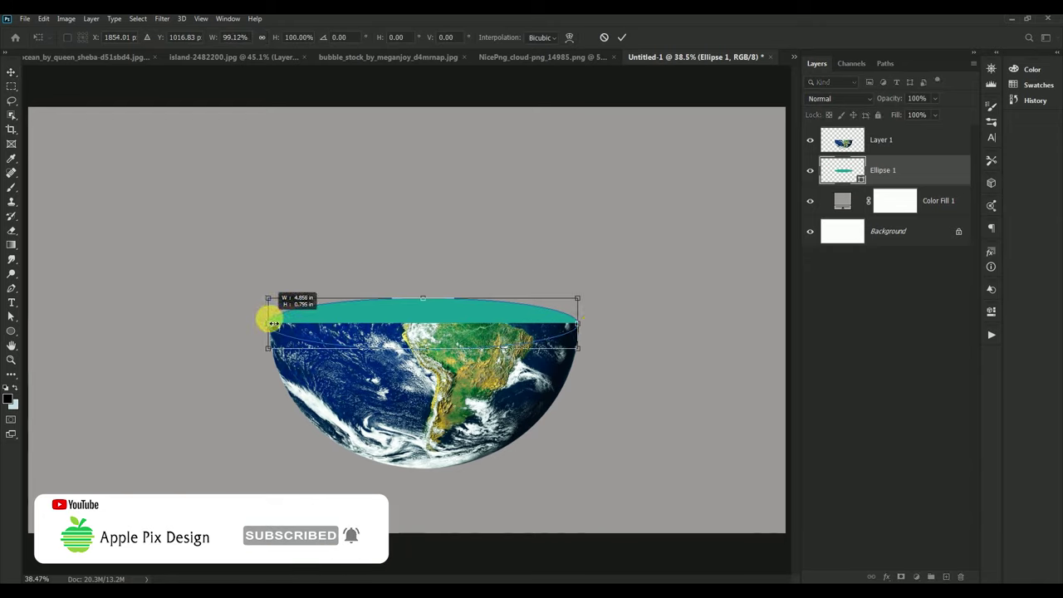
{"action": "left_click", "coordinate": [622, 38]}
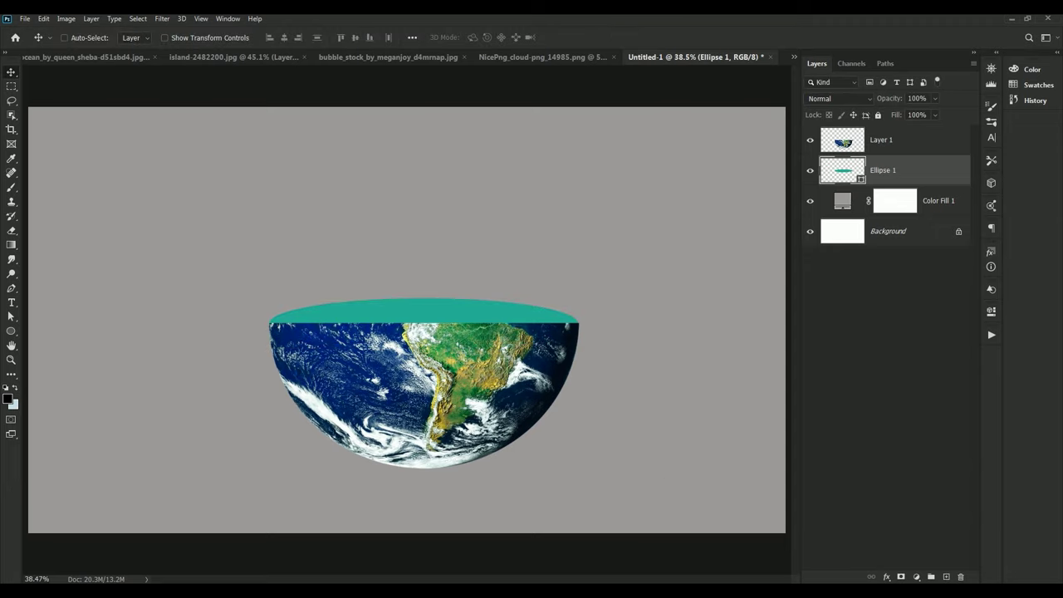
Crop the ocean photo down to just the sea strip.
{"action": "left_click", "coordinate": [94, 56]}
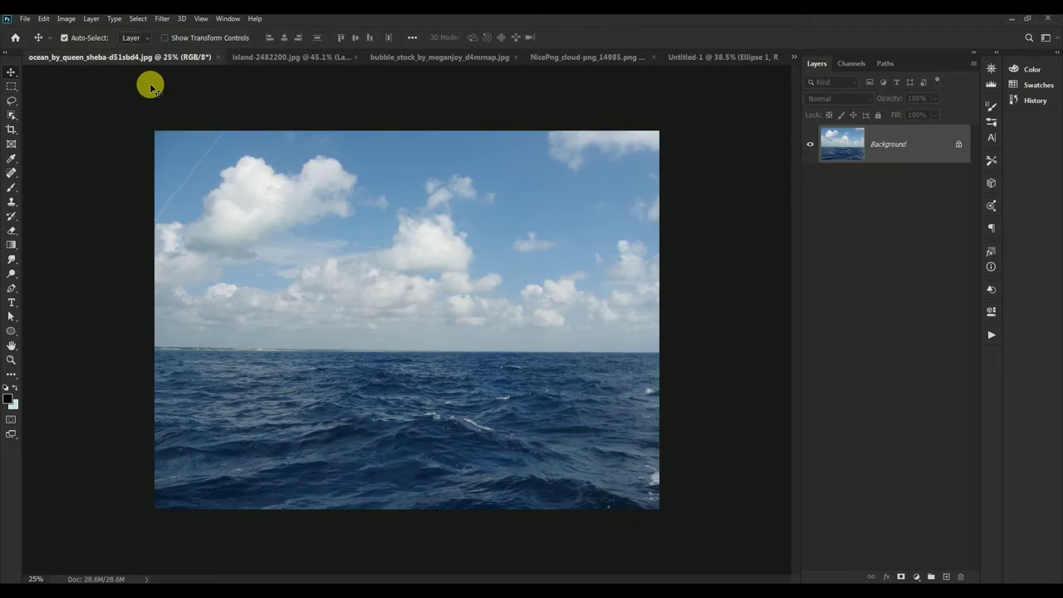
{"action": "left_click", "coordinate": [11, 128]}
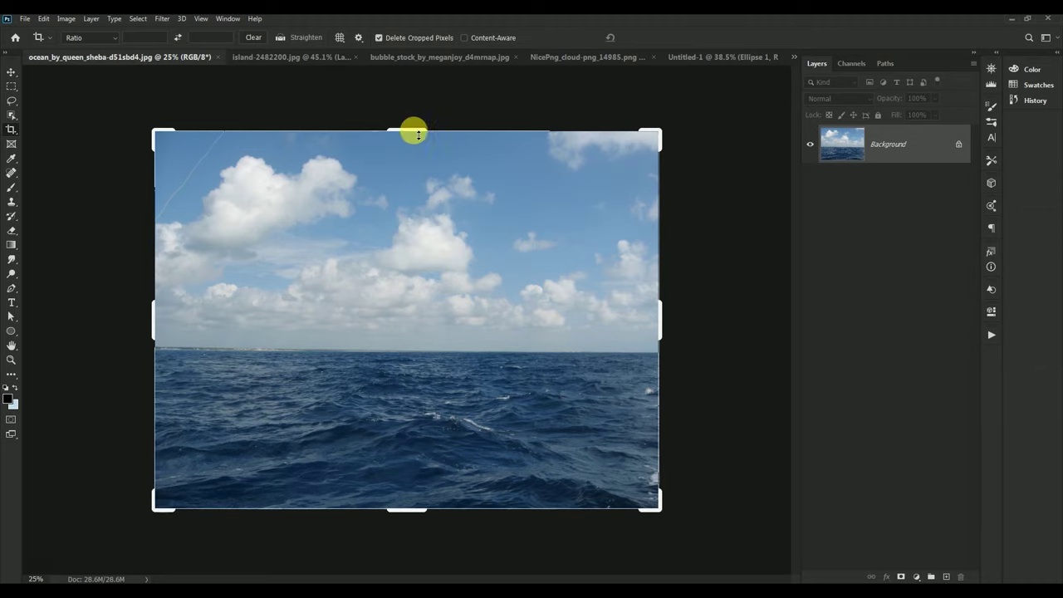
{"action": "left_click_drag", "start_coordinate": [418, 133], "coordinate": [415, 240]}
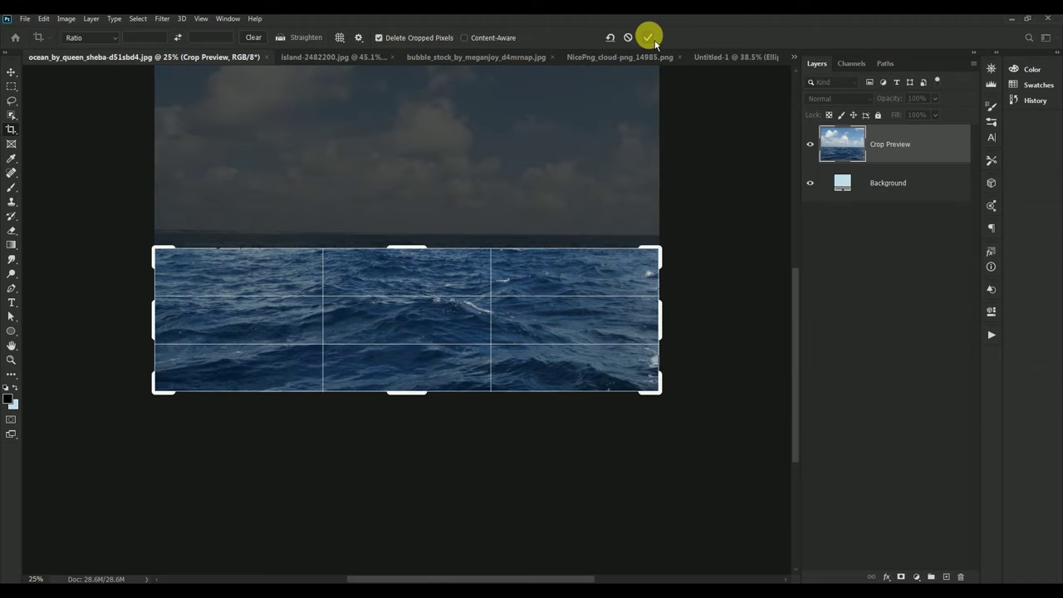
{"action": "left_click", "coordinate": [649, 38]}
Copy the sea strip into Untitled-1 and close the ocean photo without saving.
{"action": "left_click", "coordinate": [12, 71]}
{"action": "left_click_drag", "start_coordinate": [65, 55], "coordinate": [335, 266]}
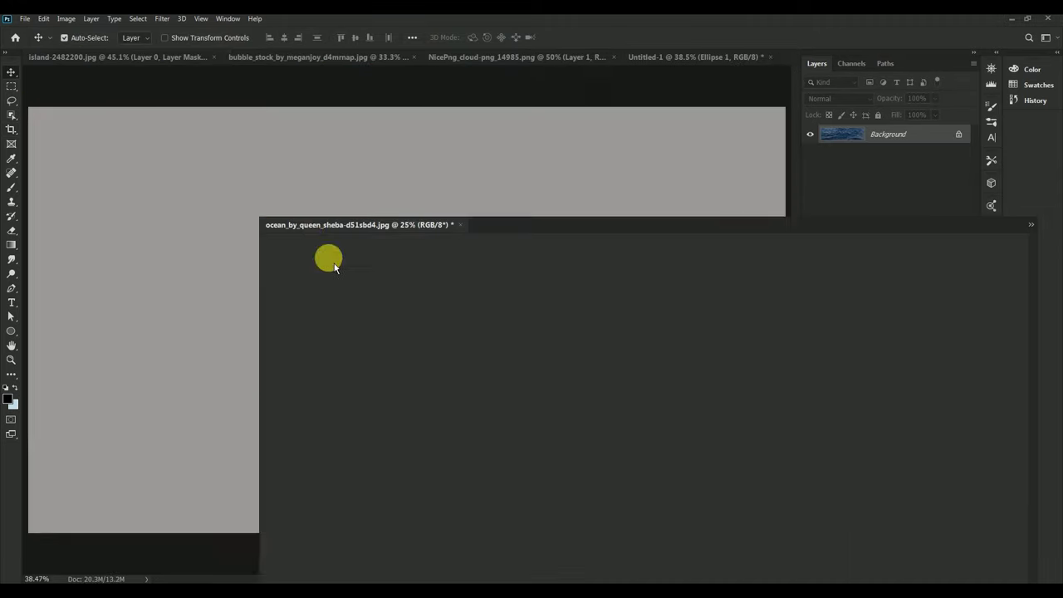
{"action": "left_click_drag", "start_coordinate": [457, 299], "coordinate": [190, 171]}
{"action": "left_click", "coordinate": [759, 225]}
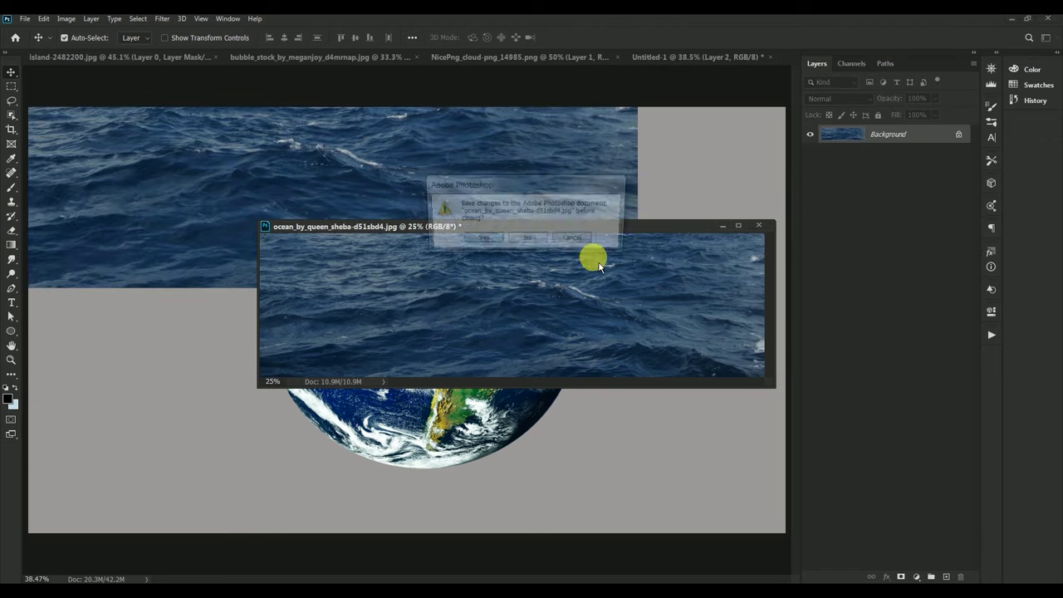
{"action": "left_click", "coordinate": [528, 237]}
Resize the sea layer over the globe's top and clip it to the teal oval.
{"action": "left_click_drag", "start_coordinate": [368, 205], "coordinate": [467, 331]}
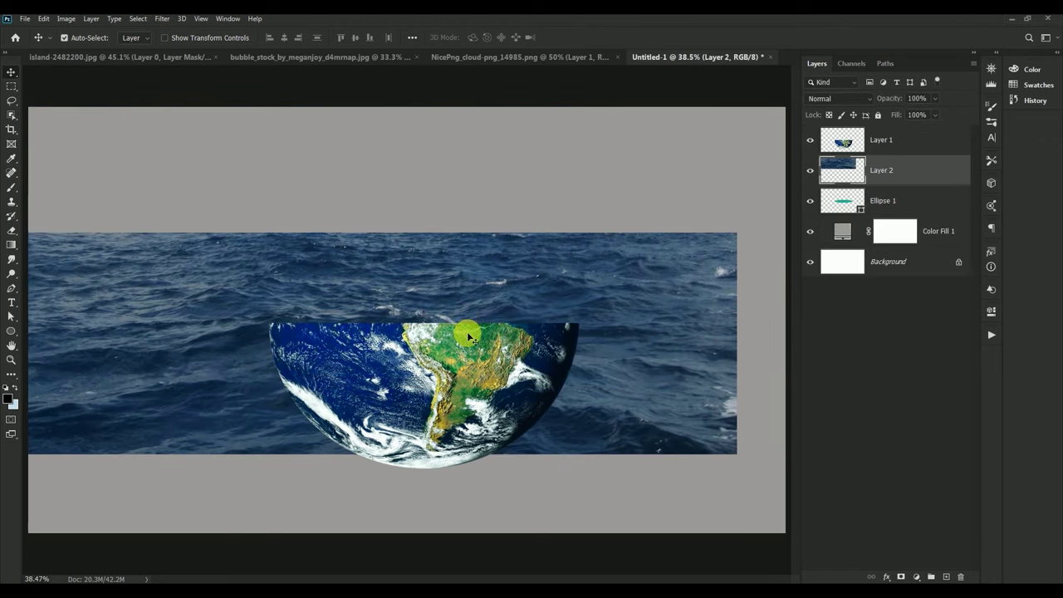
{"action": "key", "text": "ctrl+t"}
{"action": "left_click_drag", "start_coordinate": [736, 453], "coordinate": [253, 340]}
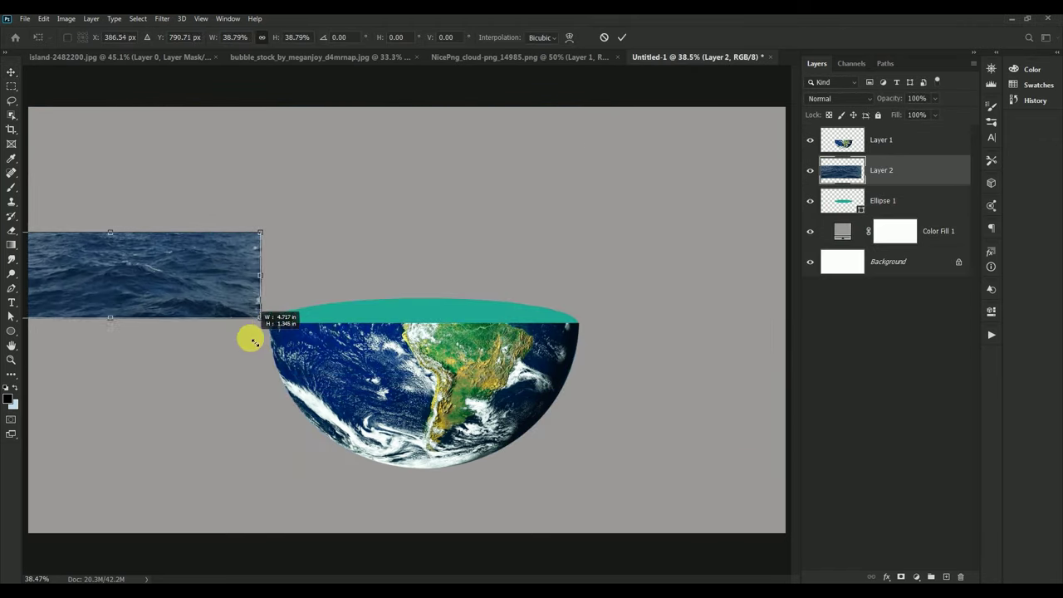
{"action": "left_click_drag", "start_coordinate": [150, 267], "coordinate": [450, 295]}
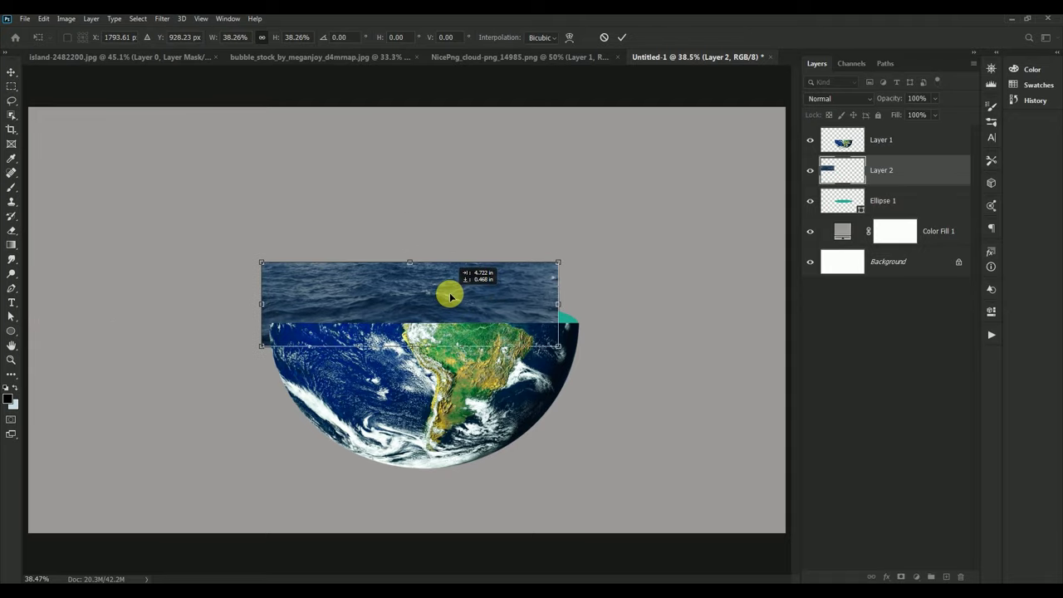
{"action": "left_click_drag", "start_coordinate": [559, 346], "coordinate": [603, 360]}
{"action": "mouse_move", "coordinate": [478, 299]}
{"action": "left_mouse_down"}
{"action": "mouse_move", "coordinate": [463, 216]}
{"action": "mouse_move", "coordinate": [486, 304]}
{"action": "mouse_move", "coordinate": [552, 233]}
{"action": "mouse_move", "coordinate": [548, 277]}
{"action": "left_mouse_up"}
{"action": "left_click", "coordinate": [622, 36]}
{"action": "left_click", "coordinate": [843, 185], "text": "alt"}
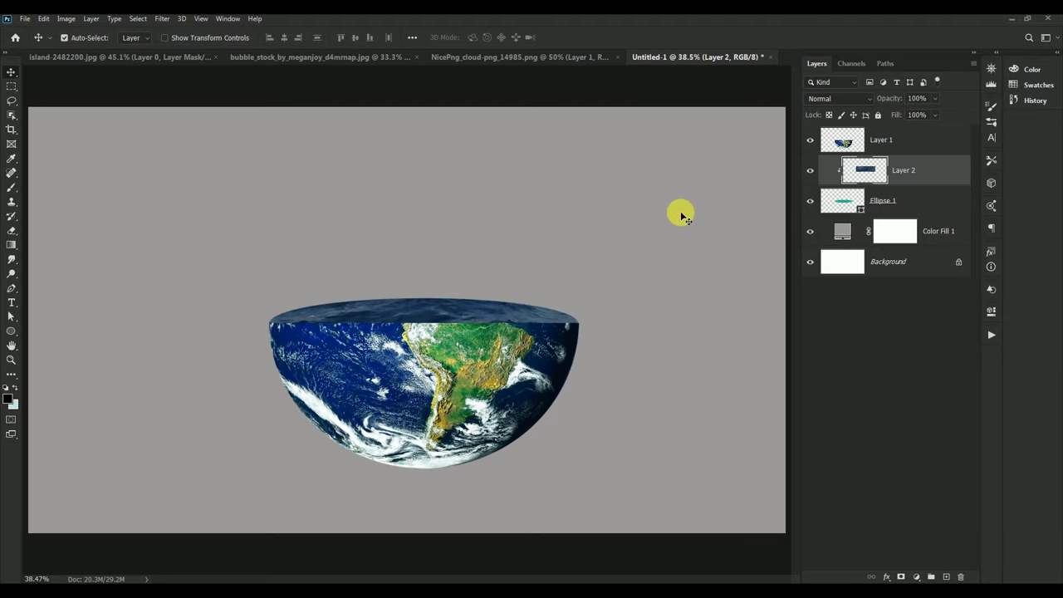
Clip a Hue/Saturation layer to the sea: hue −20, saturation +20, lightness −4.
{"action": "left_click", "coordinate": [918, 576]}
{"action": "left_click", "coordinate": [964, 472]}
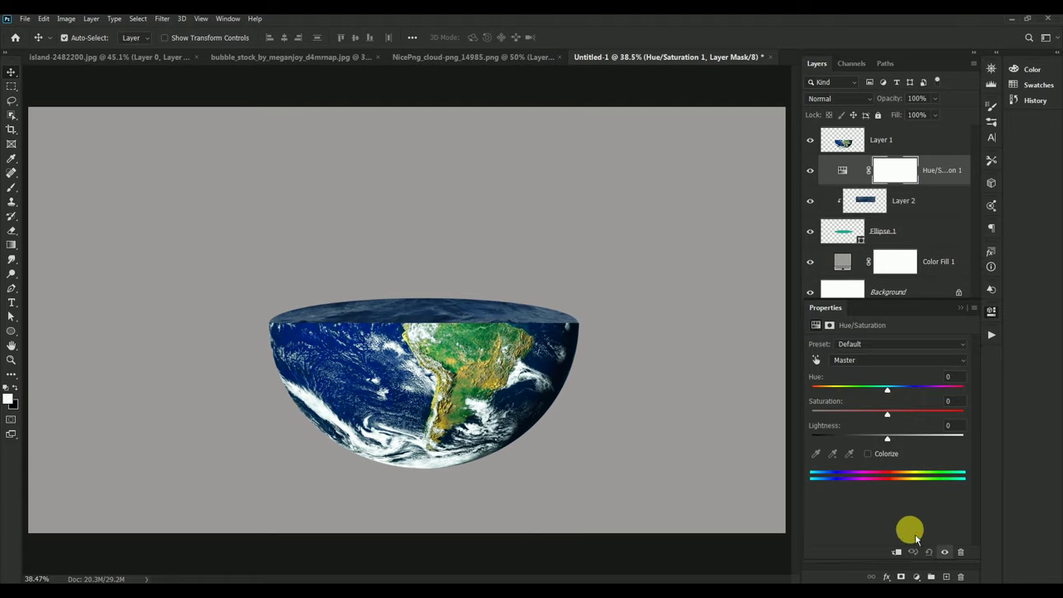
{"action": "left_click", "coordinate": [898, 552]}
{"action": "left_click", "coordinate": [941, 376]}
{"action": "type", "text": "-2"}
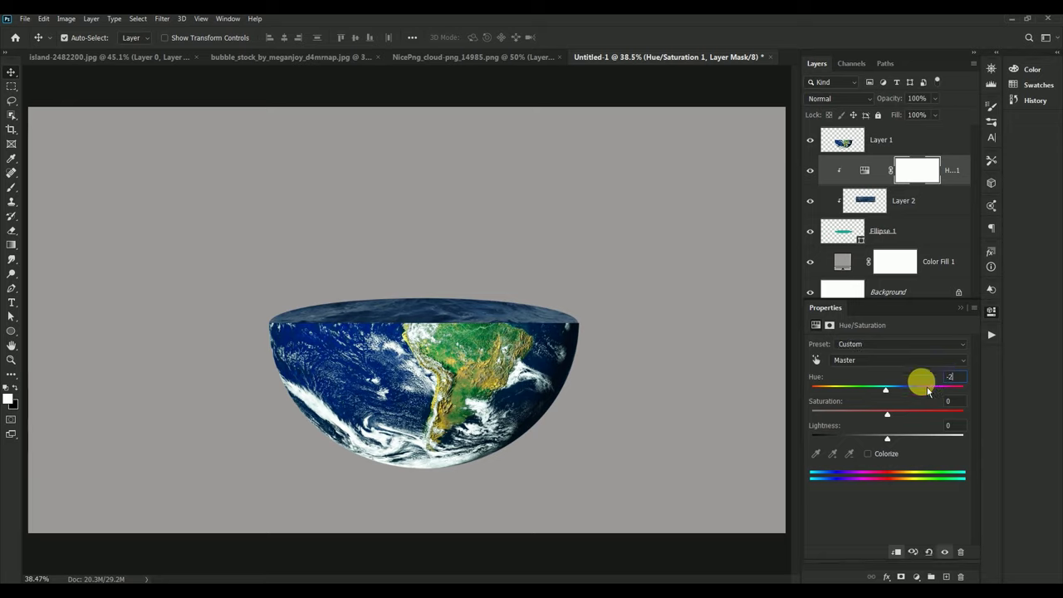
{"action": "type", "text": "0"}
{"action": "key", "text": "Tab"}
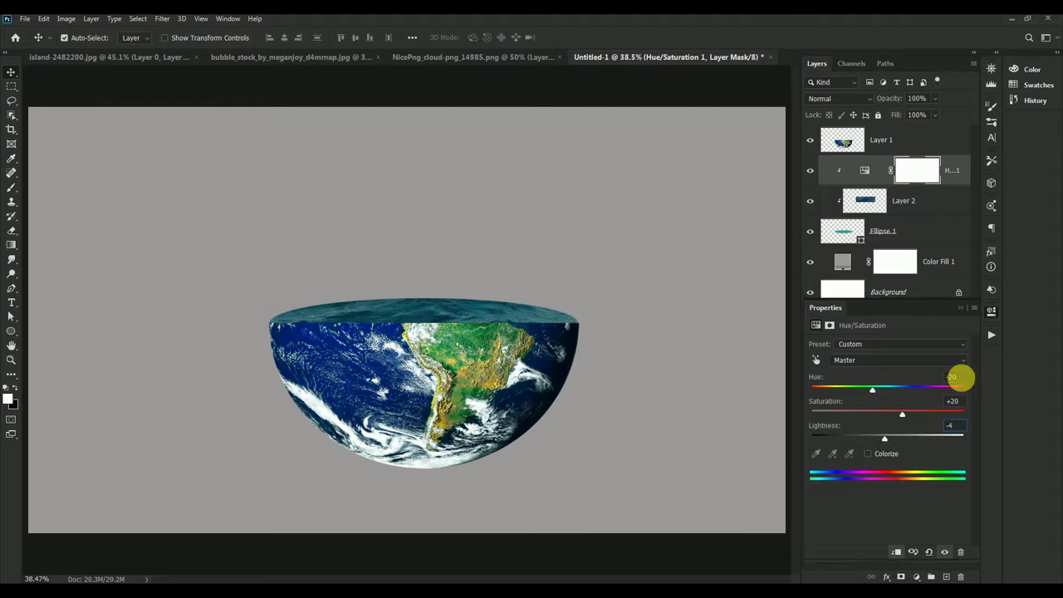
{"action": "left_click", "coordinate": [966, 314]}
{"action": "left_click", "coordinate": [811, 170]}
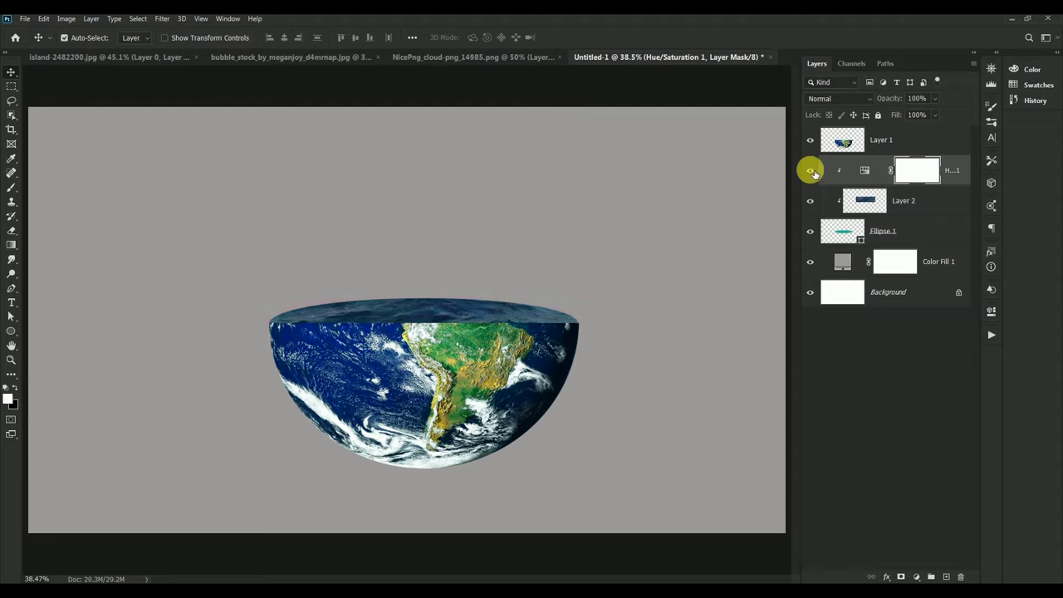
{"action": "left_click", "coordinate": [811, 170]}
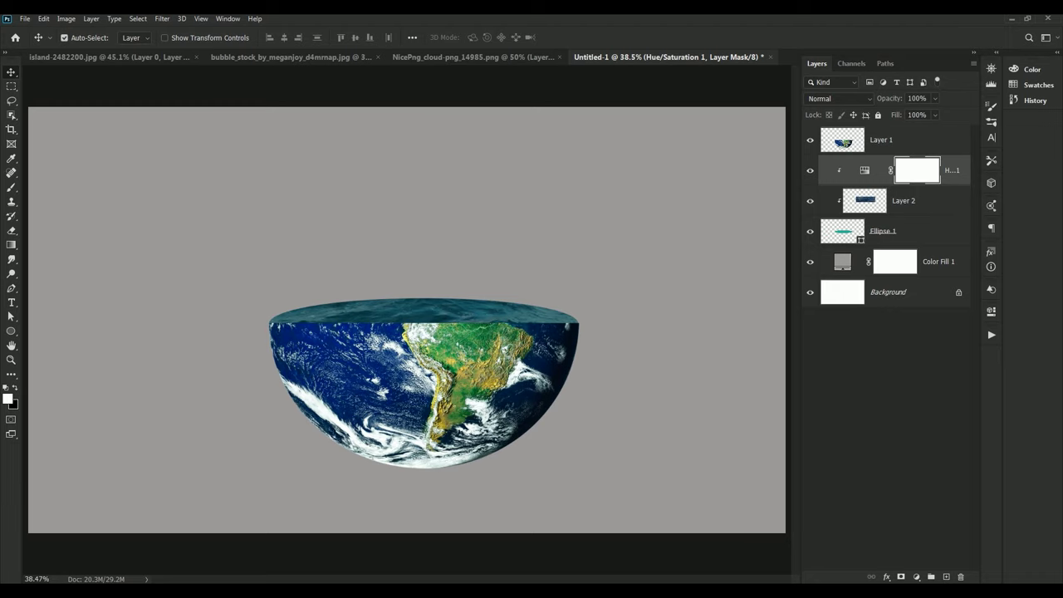
Copy the palm-island layer into Untitled-1 and close the island file without saving.
{"action": "left_click_drag", "start_coordinate": [161, 58], "coordinate": [579, 470]}
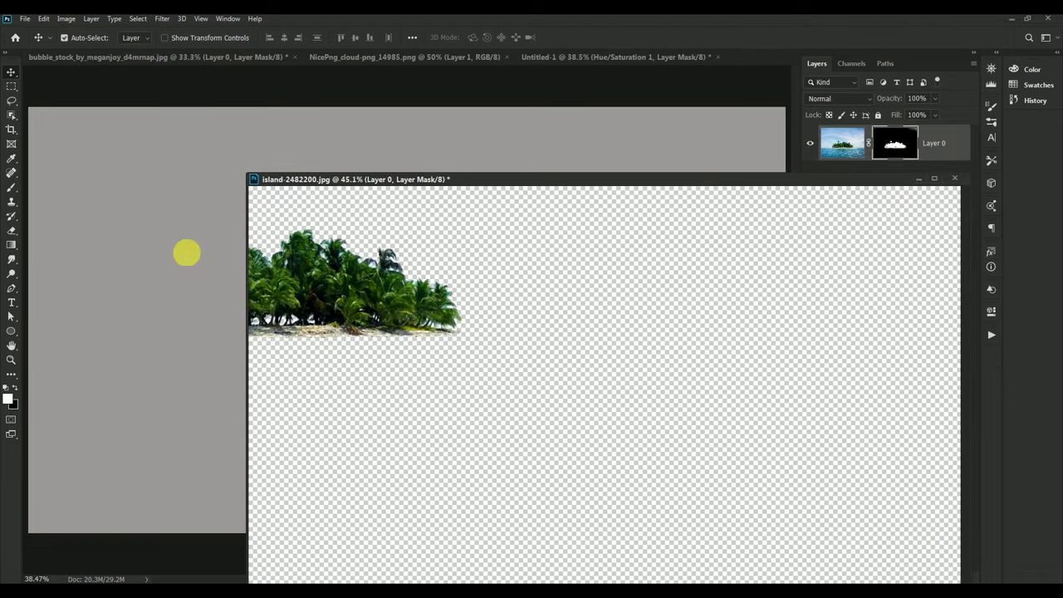
{"action": "left_click_drag", "start_coordinate": [579, 469], "coordinate": [380, 152]}
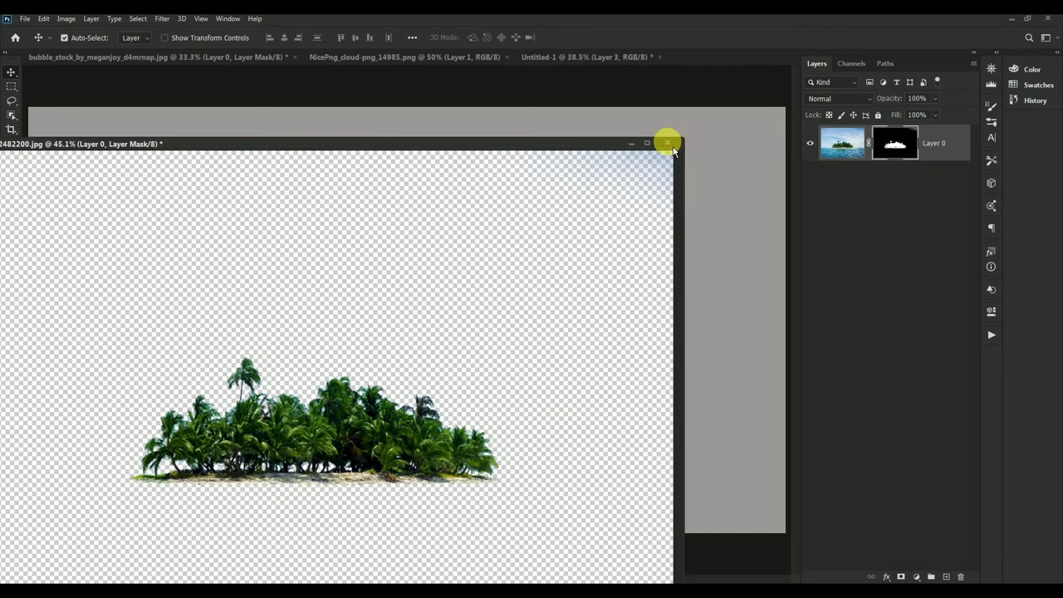
{"action": "left_click", "coordinate": [680, 143]}
{"action": "left_click", "coordinate": [541, 232]}
Scale the island to about 57% and place it on the ocean's right side.
{"action": "left_click_drag", "start_coordinate": [333, 251], "coordinate": [375, 280]}
{"action": "key", "text": "ctrl+t"}
{"action": "left_click_drag", "start_coordinate": [664, 470], "coordinate": [413, 285]}
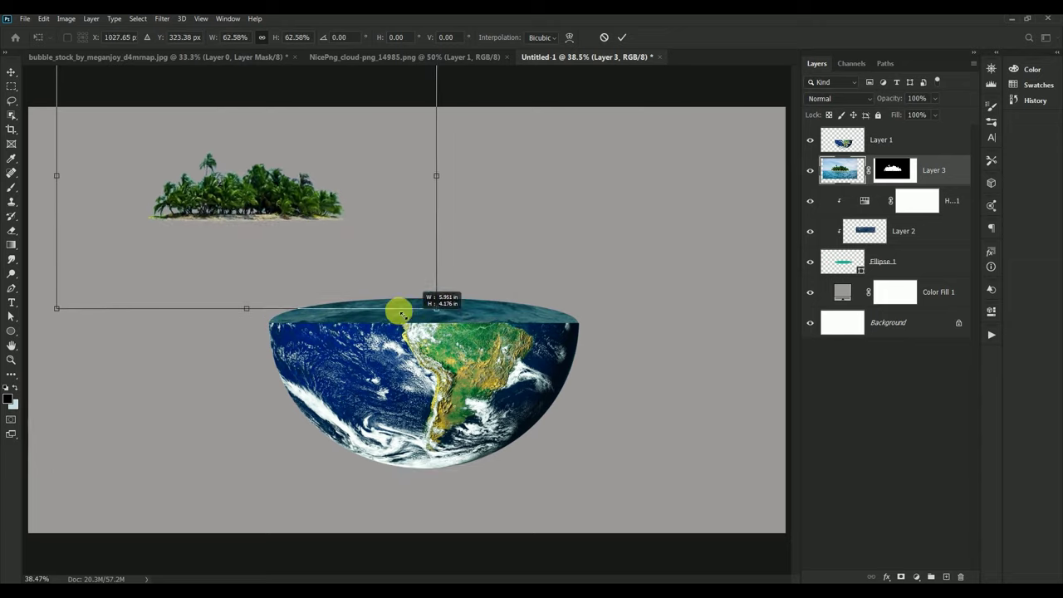
{"action": "left_click_drag", "start_coordinate": [290, 219], "coordinate": [551, 290]}
{"action": "left_click", "coordinate": [622, 37]}
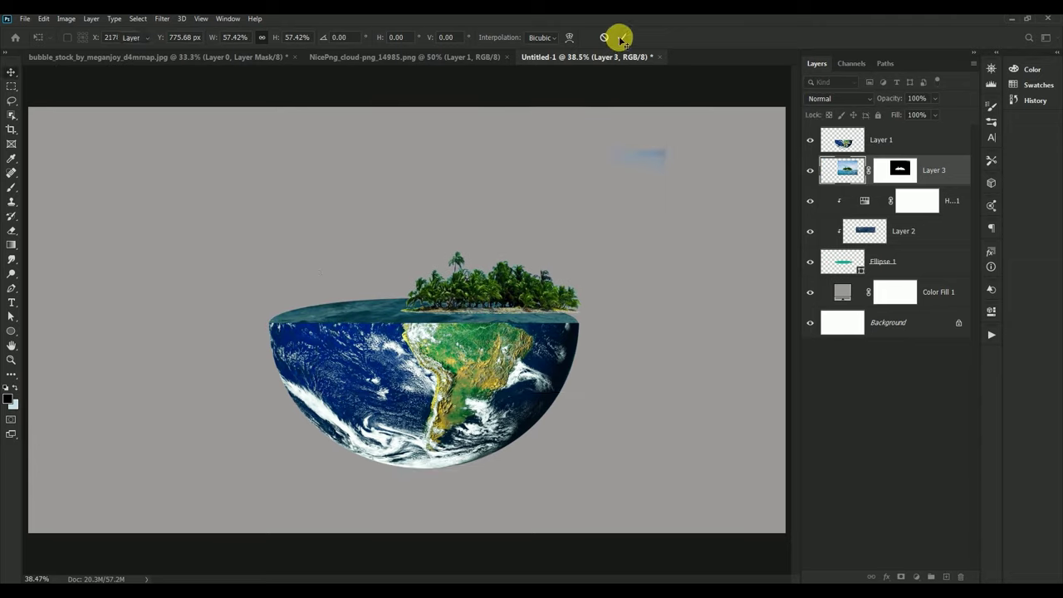
{"action": "key", "text": "e"}
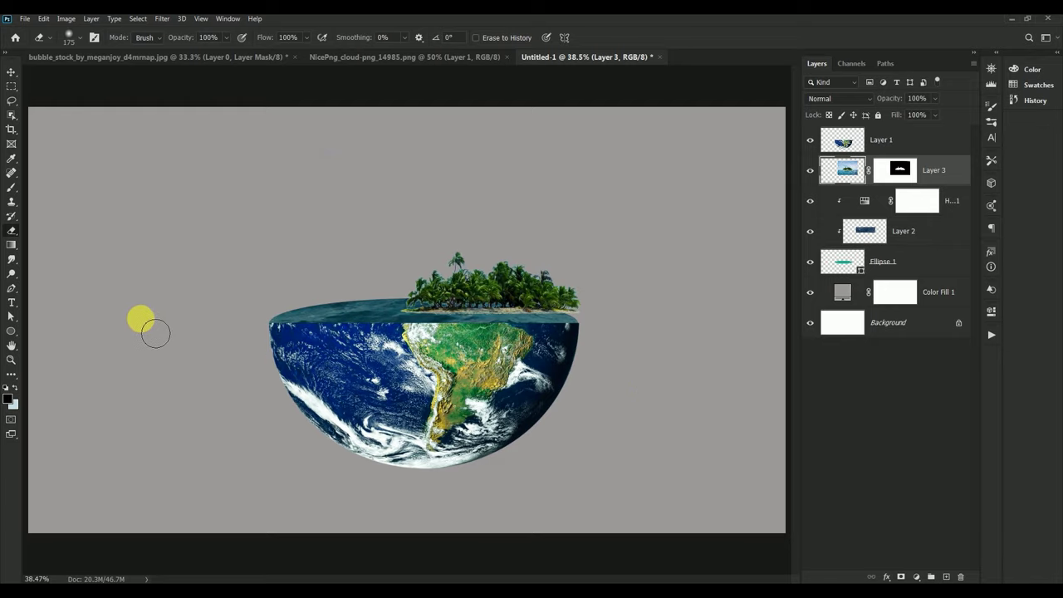
Centre the island on the ocean top, then target Layer 3's mask at 100% zoom.
{"action": "left_click", "coordinate": [11, 72]}
{"action": "left_click_drag", "start_coordinate": [472, 297], "coordinate": [433, 292]}
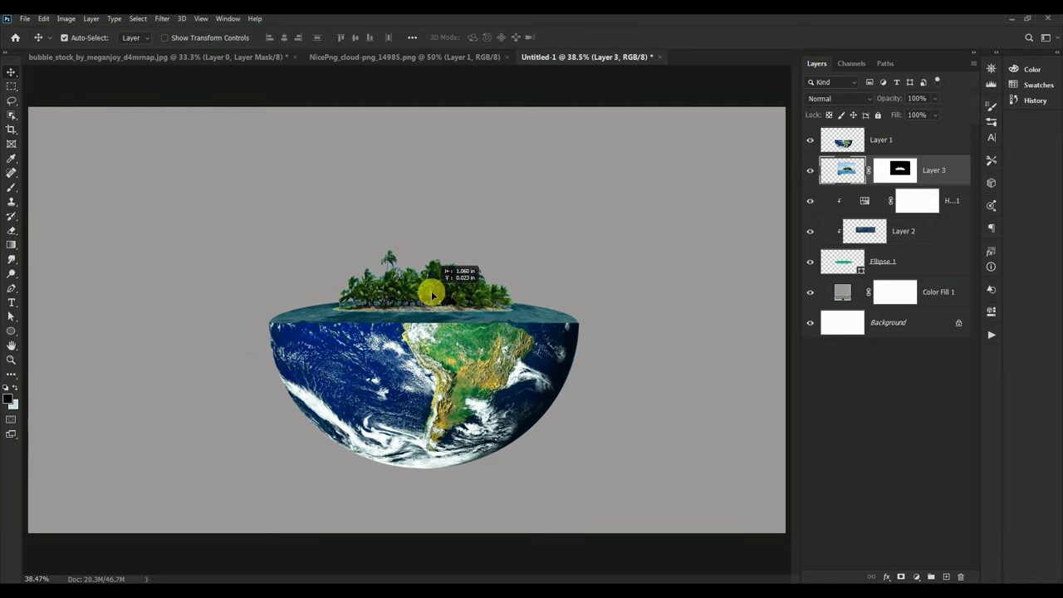
{"action": "left_click_drag", "start_coordinate": [432, 290], "coordinate": [429, 294]}
{"action": "left_click", "coordinate": [896, 177]}
{"action": "key", "text": "ctrl+plus"}
{"action": "key", "text": "ctrl+plus"}
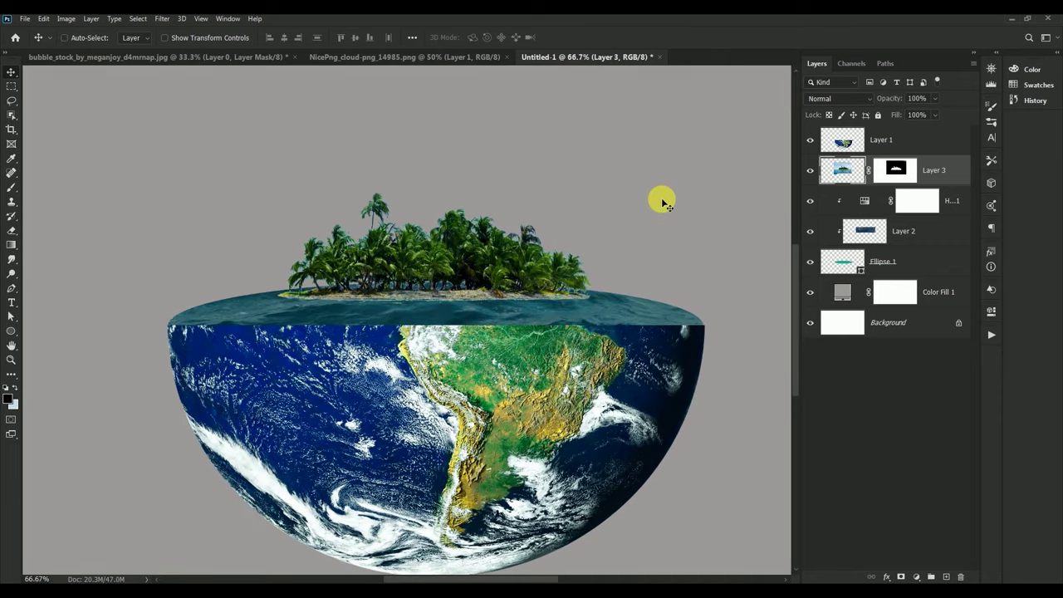
{"action": "key", "text": "ctrl+plus"}
Paint black with a soft round brush along the island's shoreline, then nudge the island.
{"action": "left_click", "coordinate": [18, 188]}
{"action": "right_click", "coordinate": [257, 189]}
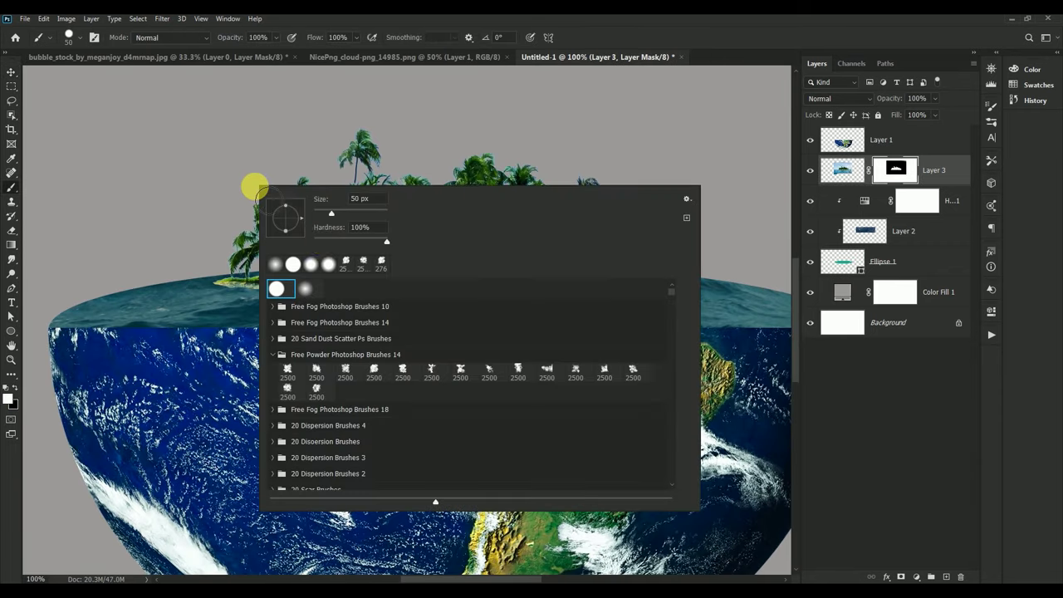
{"action": "left_click", "coordinate": [309, 289]}
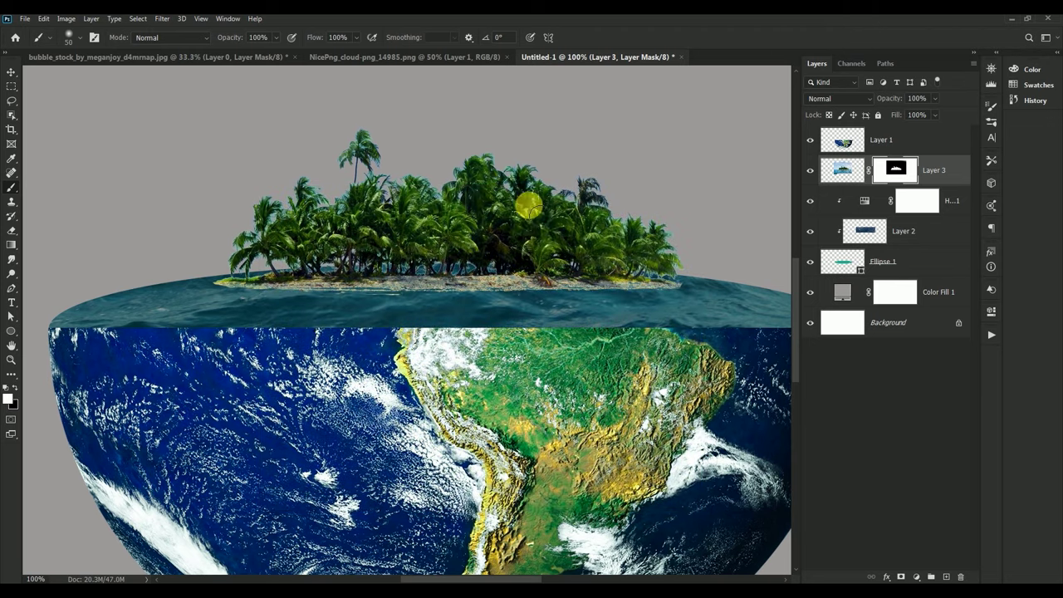
{"action": "left_click", "coordinate": [738, 34]}
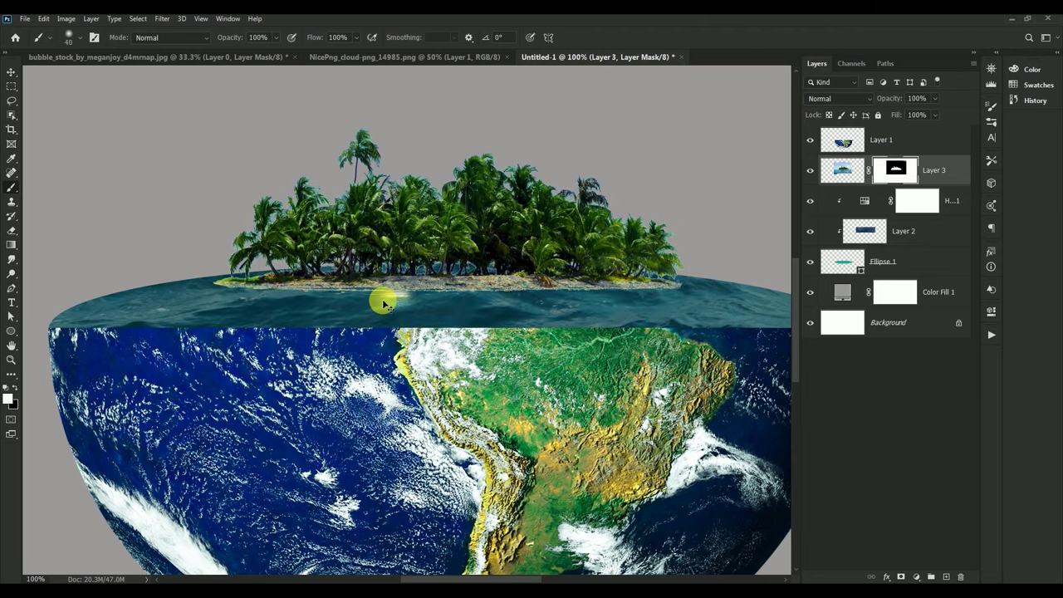
{"action": "left_click_drag", "start_coordinate": [409, 305], "coordinate": [270, 306]}
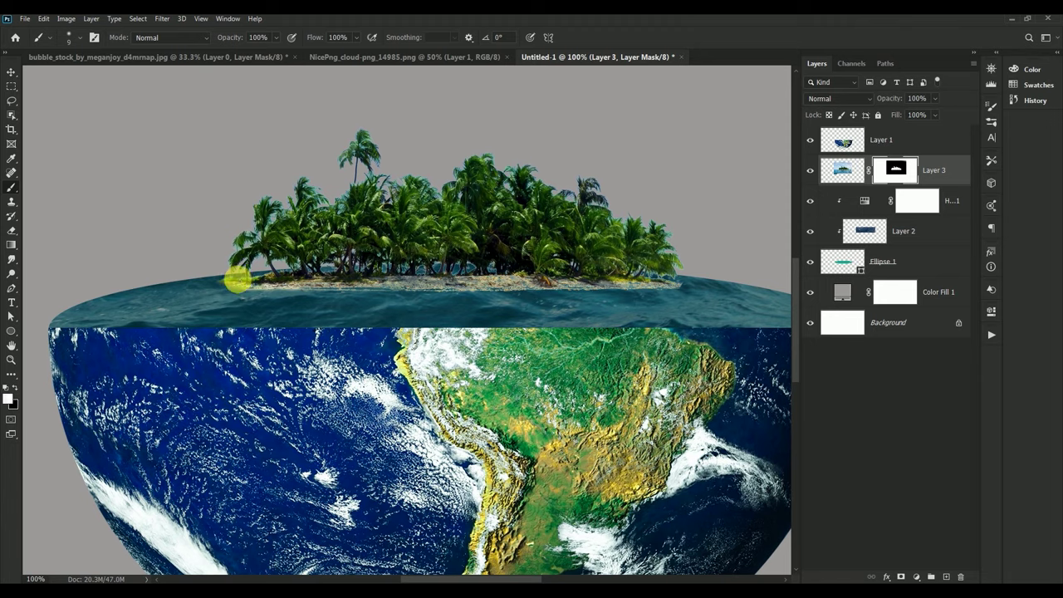
{"action": "key", "text": "bracketright"}
{"action": "key", "text": "bracketright"}
{"action": "key", "text": "bracketright"}
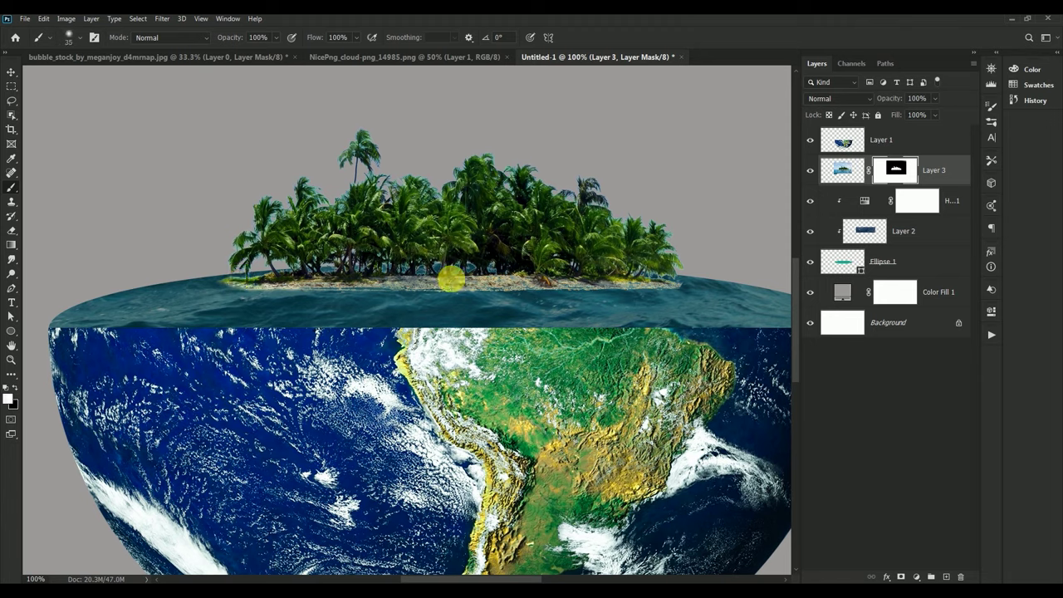
{"action": "left_click_drag", "start_coordinate": [430, 289], "coordinate": [653, 285]}
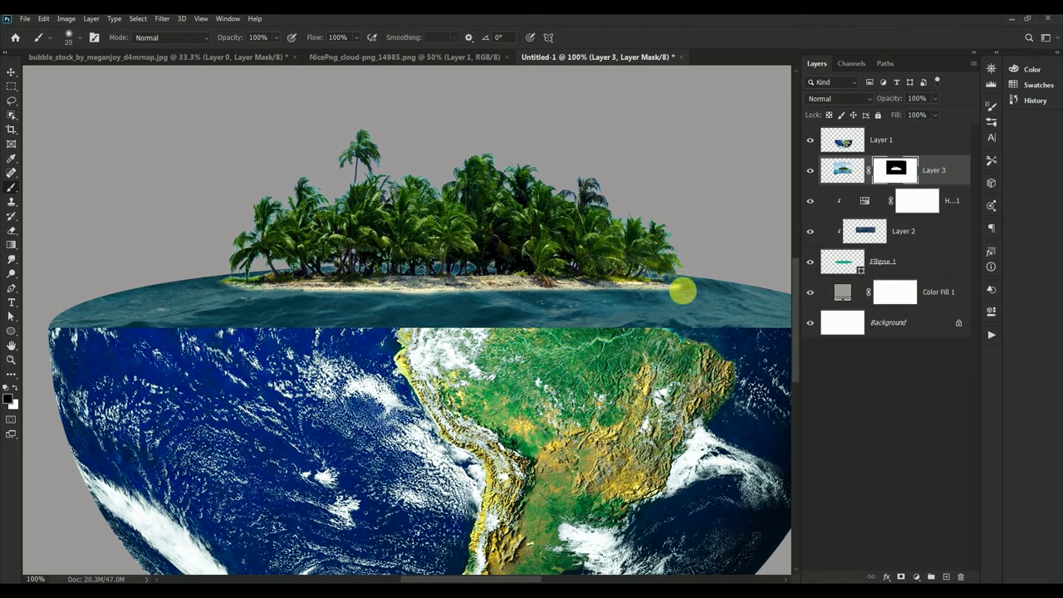
{"action": "left_click", "coordinate": [12, 75]}
{"action": "left_click_drag", "start_coordinate": [457, 228], "coordinate": [468, 233]}
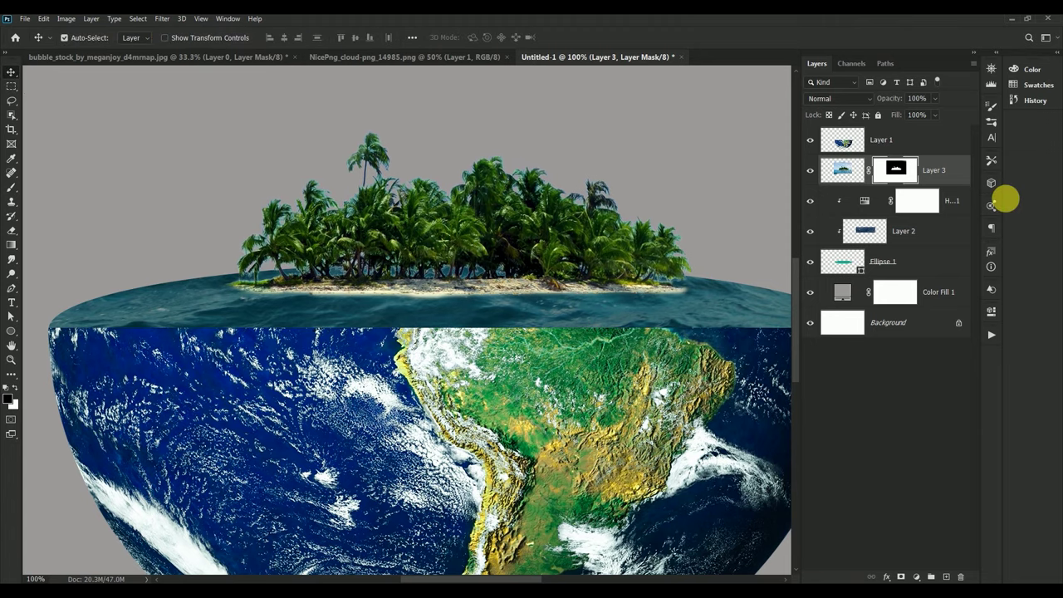
Apply Layer 3's mask permanently and run Layer > Matting > Defringe on the island.
{"action": "right_click", "coordinate": [894, 170]}
{"action": "left_click", "coordinate": [923, 198]}
{"action": "left_click", "coordinate": [138, 19]}
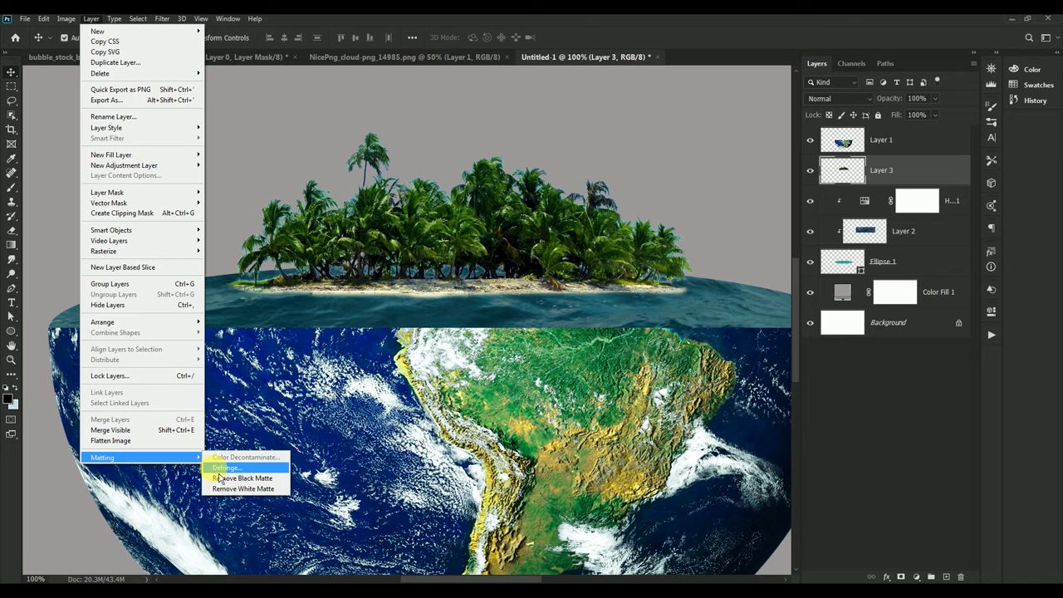
{"action": "left_click", "coordinate": [218, 469]}
{"action": "left_click", "coordinate": [635, 205]}
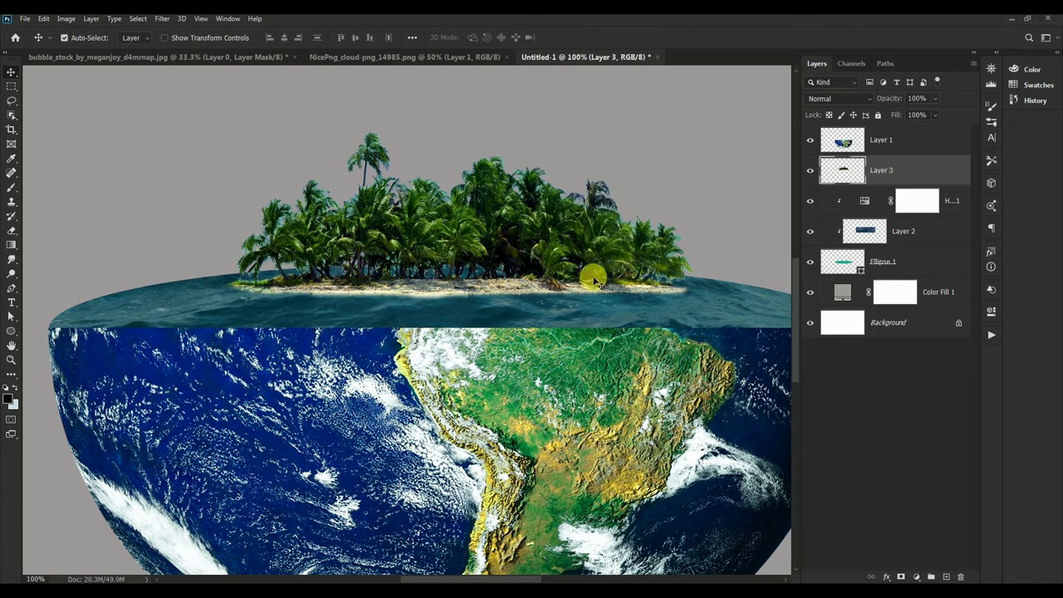
Fit the image on screen and nudge the island into place on the ocean top.
{"action": "key", "text": "ctrl+0"}
{"action": "left_click_drag", "start_coordinate": [465, 306], "coordinate": [442, 292]}
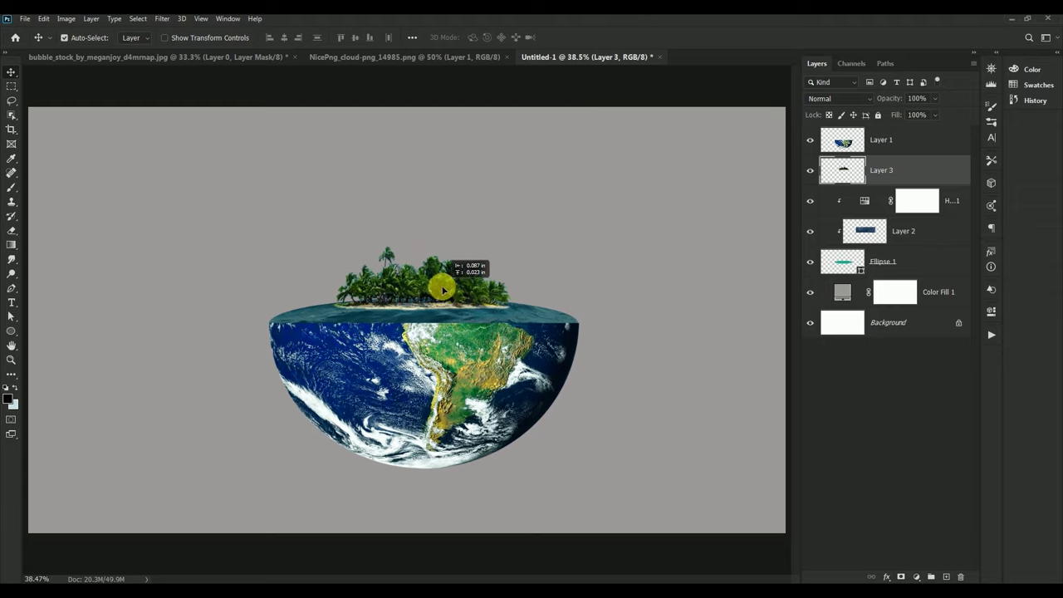
{"action": "left_click_drag", "start_coordinate": [442, 292], "coordinate": [446, 290]}
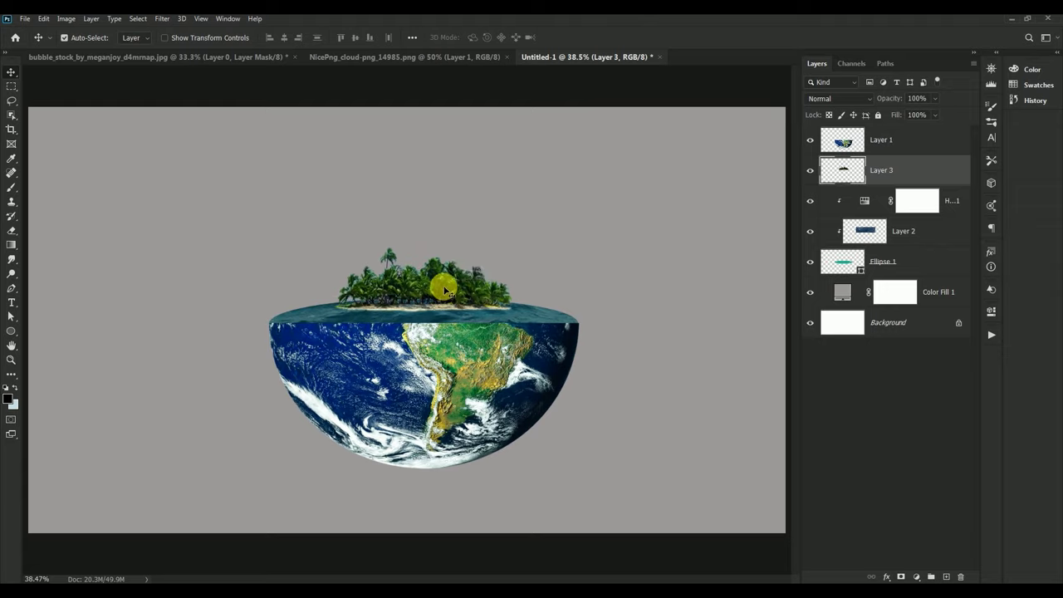
Add a Color Balance adjustment on the island with Magenta/Green +45, then show the bubble_stock document.
{"action": "left_click", "coordinate": [917, 577]}
{"action": "left_click", "coordinate": [922, 477]}
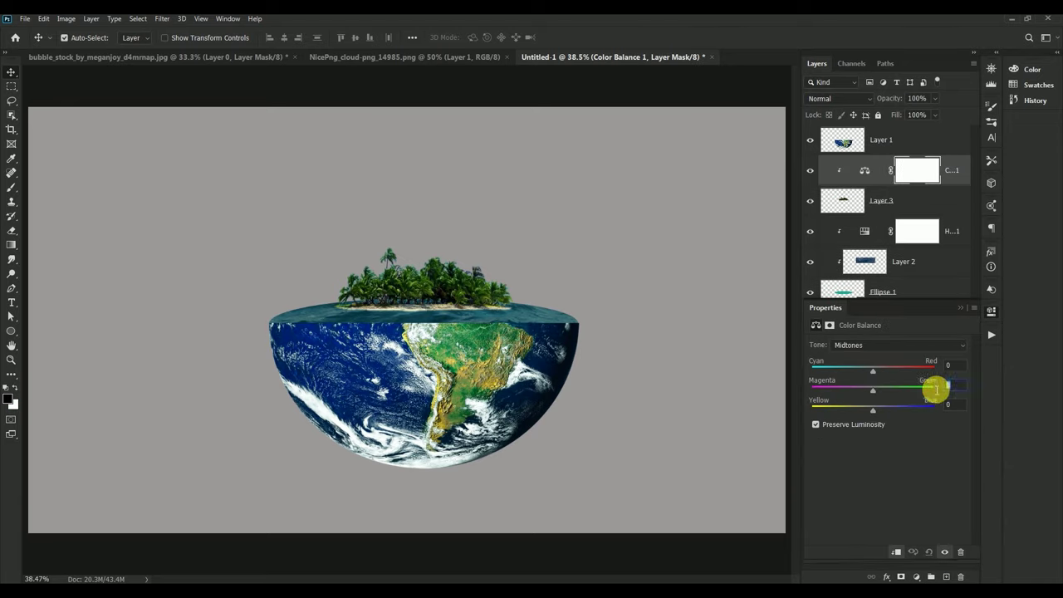
{"action": "type", "text": "45"}
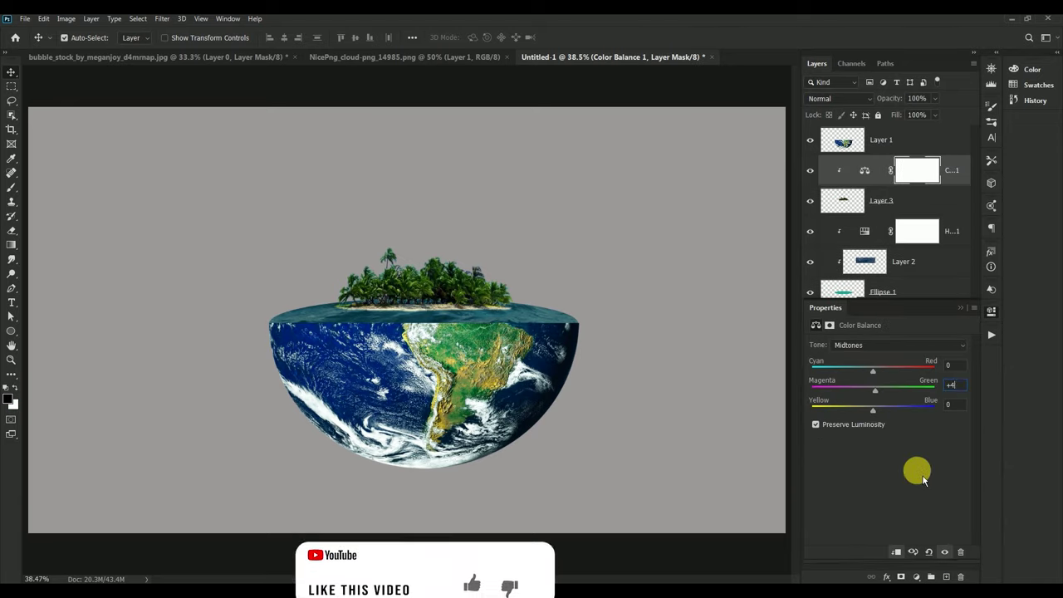
{"action": "left_click", "coordinate": [962, 311]}
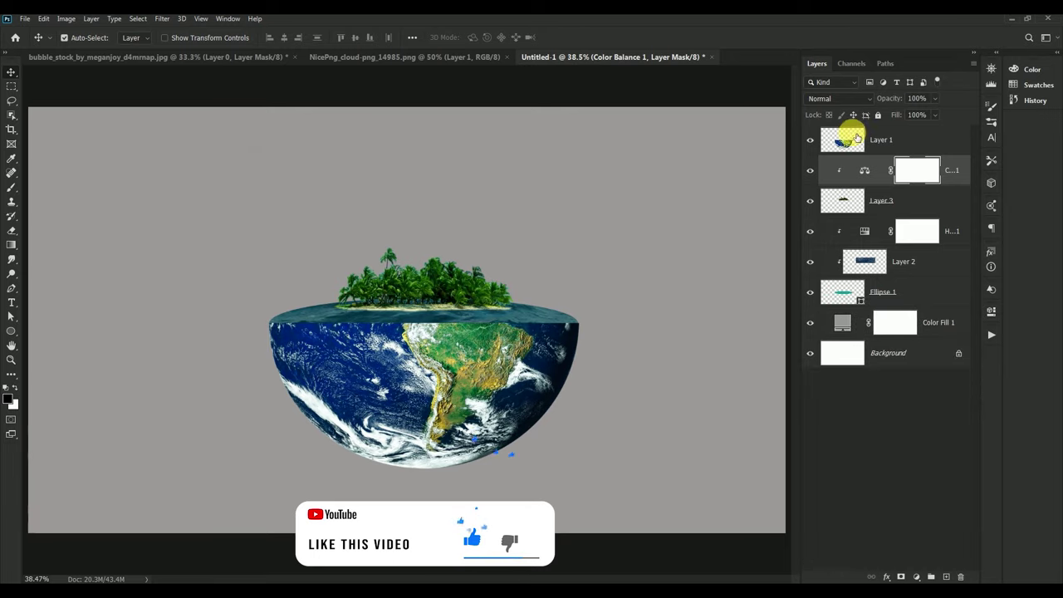
{"action": "left_click", "coordinate": [67, 56]}
Bring the bubble image into the composition as Layer 4 and close its unsaved source document.
{"action": "left_click_drag", "start_coordinate": [75, 57], "coordinate": [335, 263]}
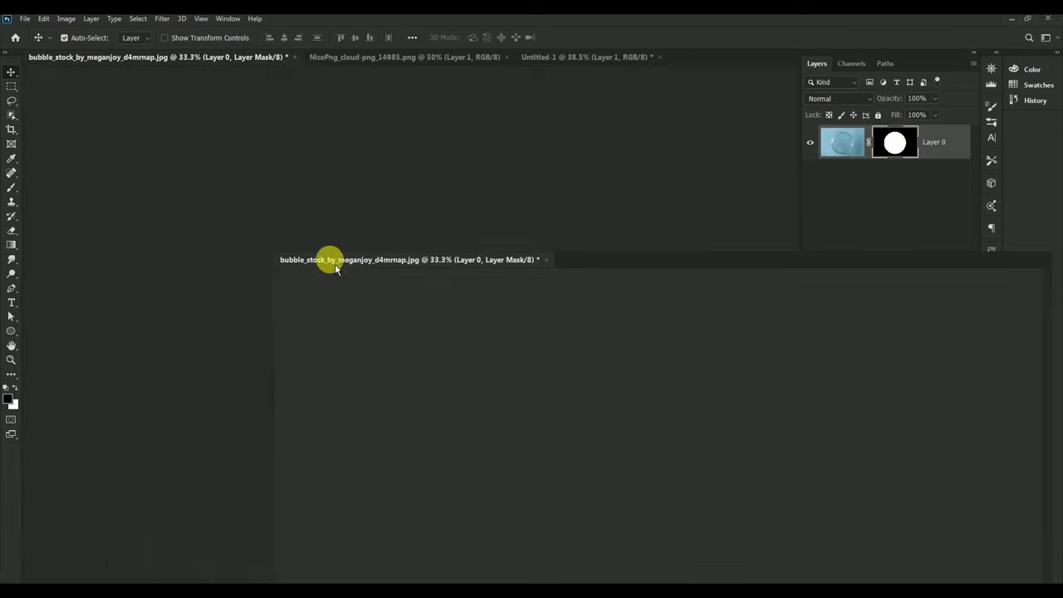
{"action": "left_click", "coordinate": [230, 183]}
{"action": "left_click", "coordinate": [594, 262]}
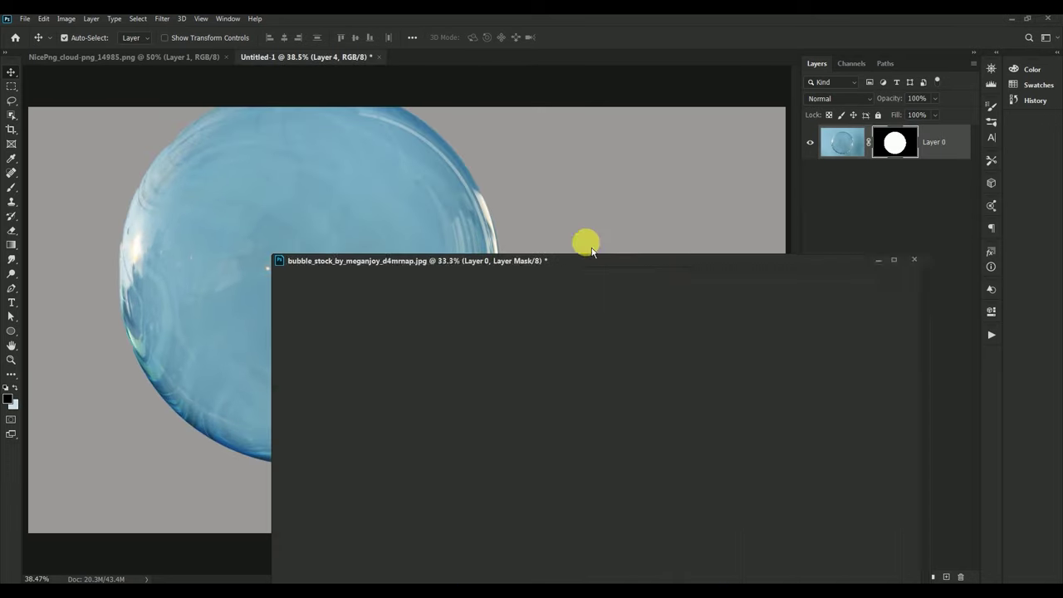
{"action": "left_click", "coordinate": [664, 160]}
{"action": "left_click", "coordinate": [530, 239]}
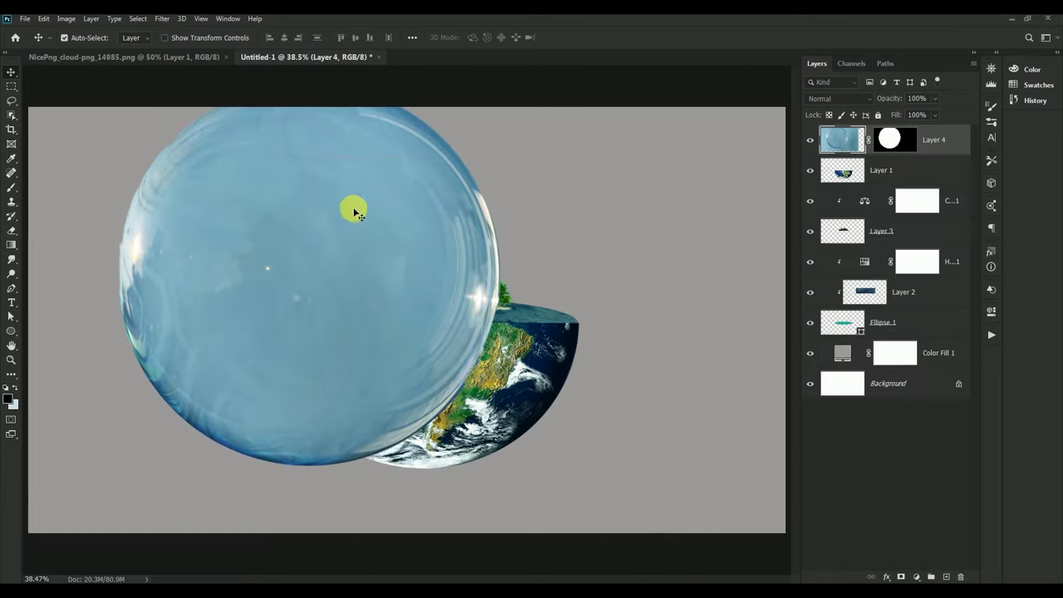
{"action": "left_click_drag", "start_coordinate": [353, 211], "coordinate": [428, 274]}
Scale the bubble to about 83%, centre it over the earth, and apply its circular mask.
{"action": "key", "text": "ctrl+t"}
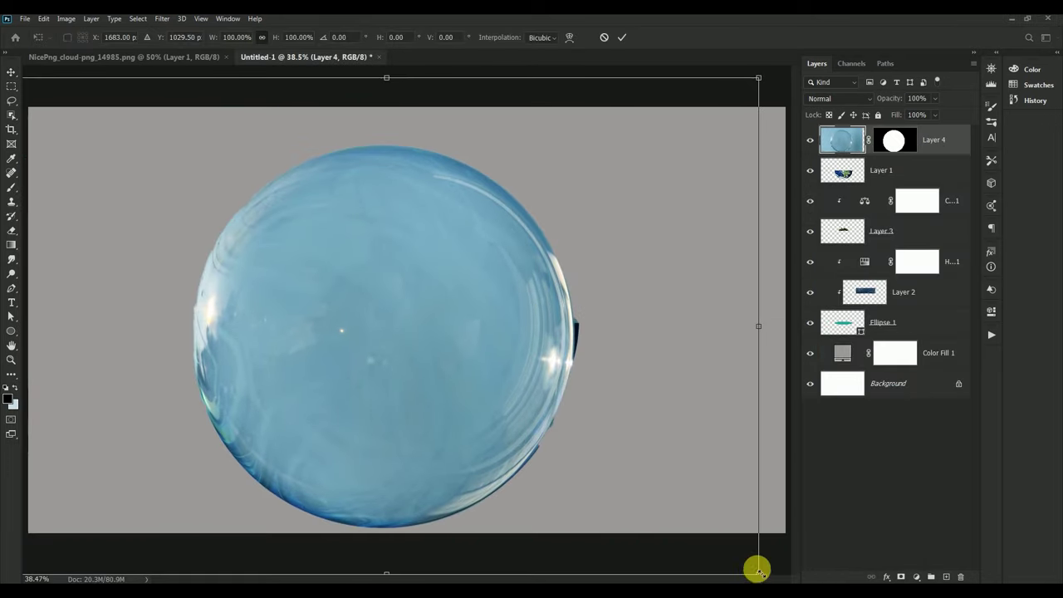
{"action": "left_click_drag", "start_coordinate": [758, 572], "coordinate": [543, 404]}
{"action": "left_click_drag", "start_coordinate": [244, 218], "coordinate": [376, 280]}
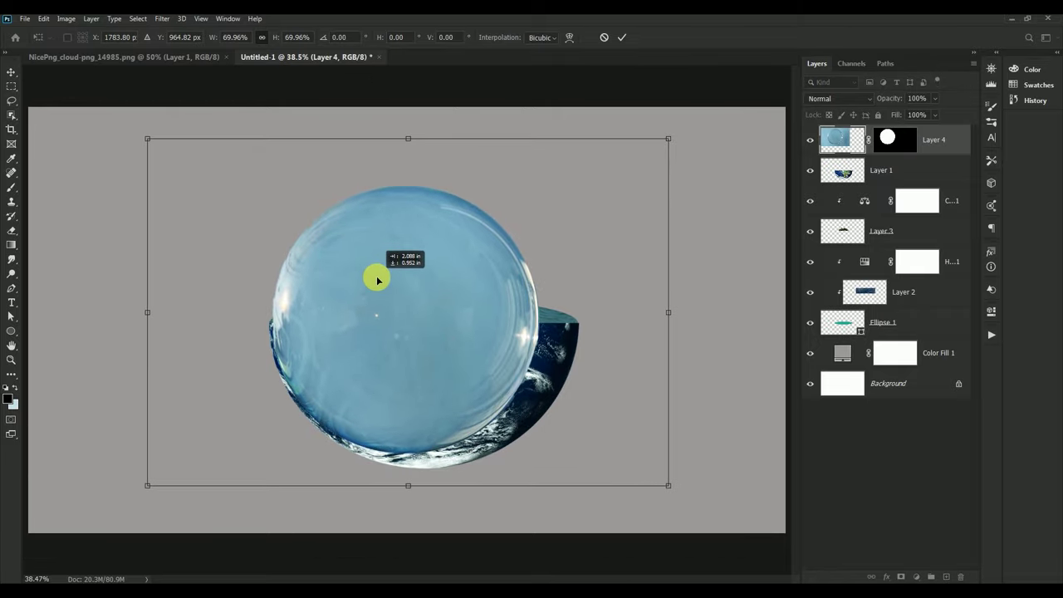
{"action": "left_click_drag", "start_coordinate": [668, 485], "coordinate": [719, 524]}
{"action": "left_click_drag", "start_coordinate": [426, 353], "coordinate": [442, 353]}
{"action": "left_click_drag", "start_coordinate": [717, 502], "coordinate": [764, 525]}
{"action": "mouse_move", "coordinate": [504, 384]}
{"action": "left_mouse_down"}
{"action": "mouse_move", "coordinate": [484, 375]}
{"action": "mouse_move", "coordinate": [491, 308]}
{"action": "mouse_move", "coordinate": [490, 373]}
{"action": "mouse_move", "coordinate": [492, 364]}
{"action": "left_mouse_up"}
{"action": "left_click", "coordinate": [621, 37]}
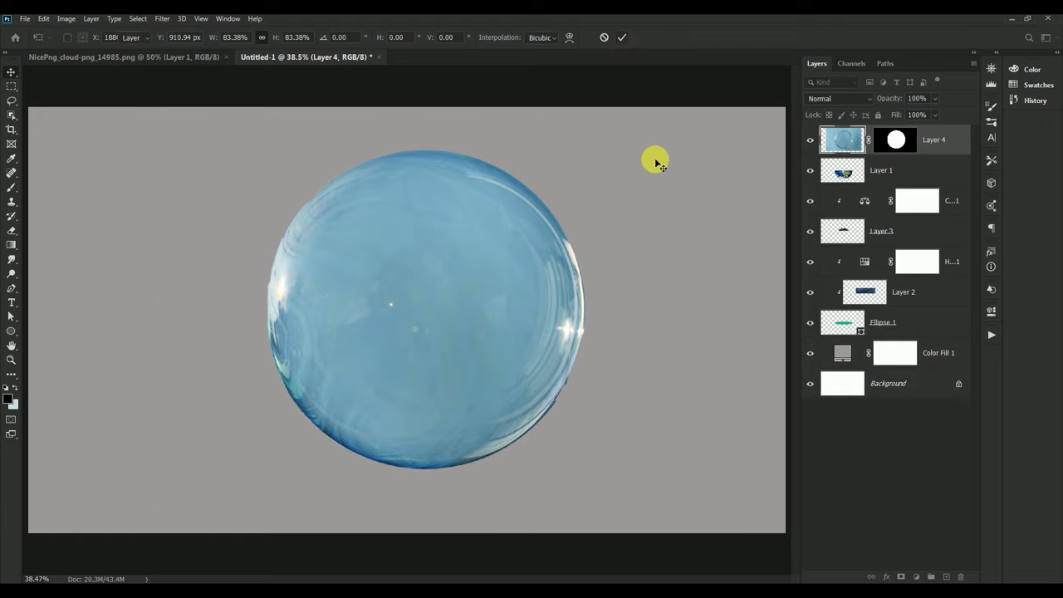
{"action": "right_click", "coordinate": [906, 138]}
{"action": "left_click", "coordinate": [937, 168]}
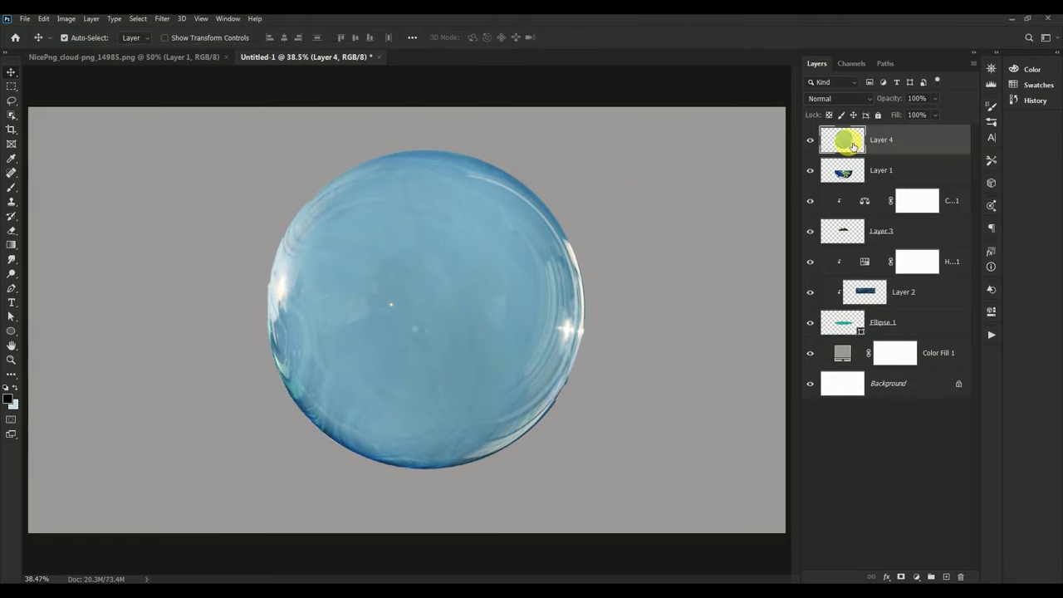
Lower the bubble's opacity to 42% and delete its lower half.
{"action": "mouse_move", "coordinate": [885, 98]}
{"action": "left_mouse_down"}
{"action": "mouse_move", "coordinate": [865, 102]}
{"action": "mouse_move", "coordinate": [881, 108]}
{"action": "left_mouse_up"}
{"action": "left_click", "coordinate": [11, 85]}
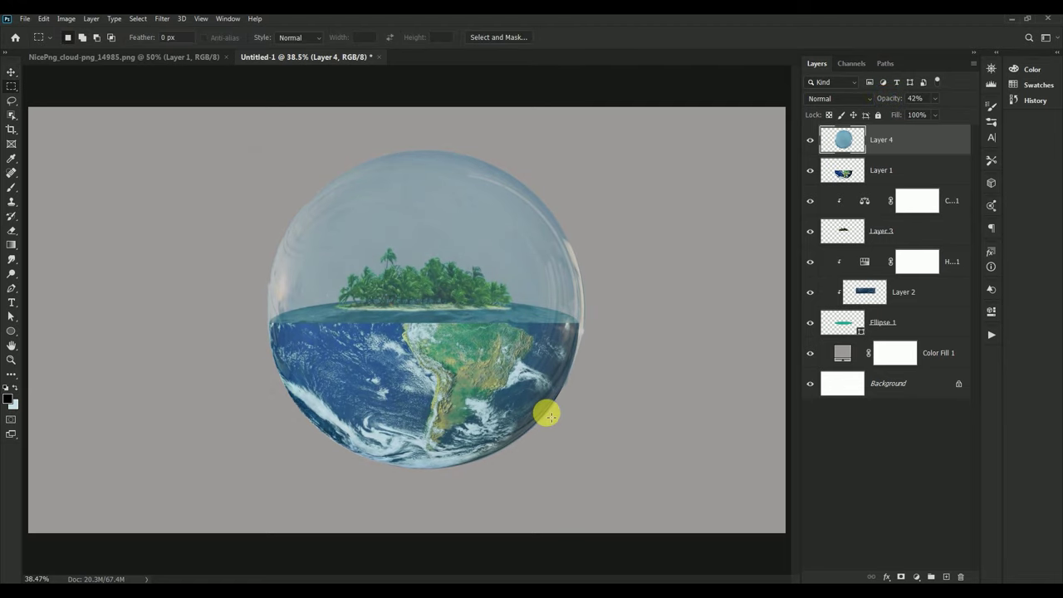
{"action": "left_click_drag", "start_coordinate": [642, 480], "coordinate": [118, 326]}
{"action": "key", "text": "Delete"}
{"action": "key", "text": "ctrl+d"}
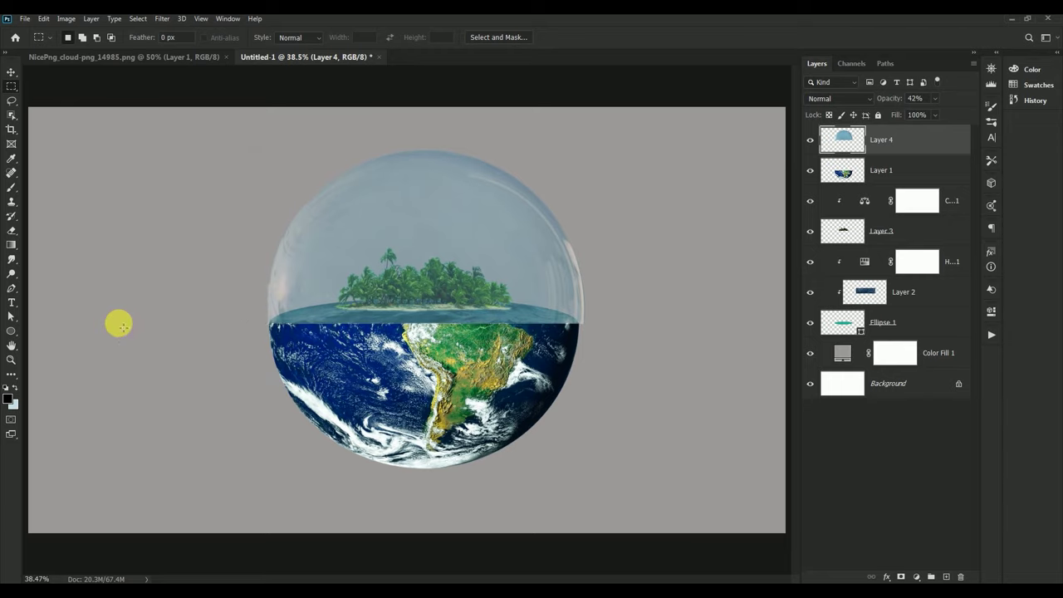
Narrow the remaining glass dome from its right side with Free Transform.
{"action": "left_click", "coordinate": [11, 74]}
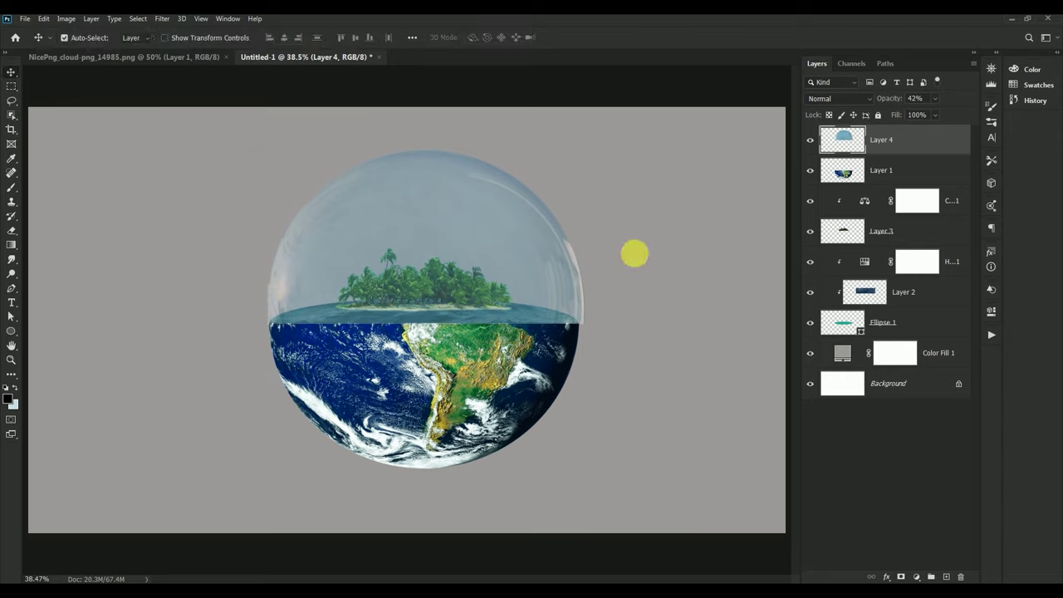
{"action": "key", "text": "ctrl+t"}
{"action": "left_click_drag", "start_coordinate": [581, 236], "coordinate": [583, 246]}
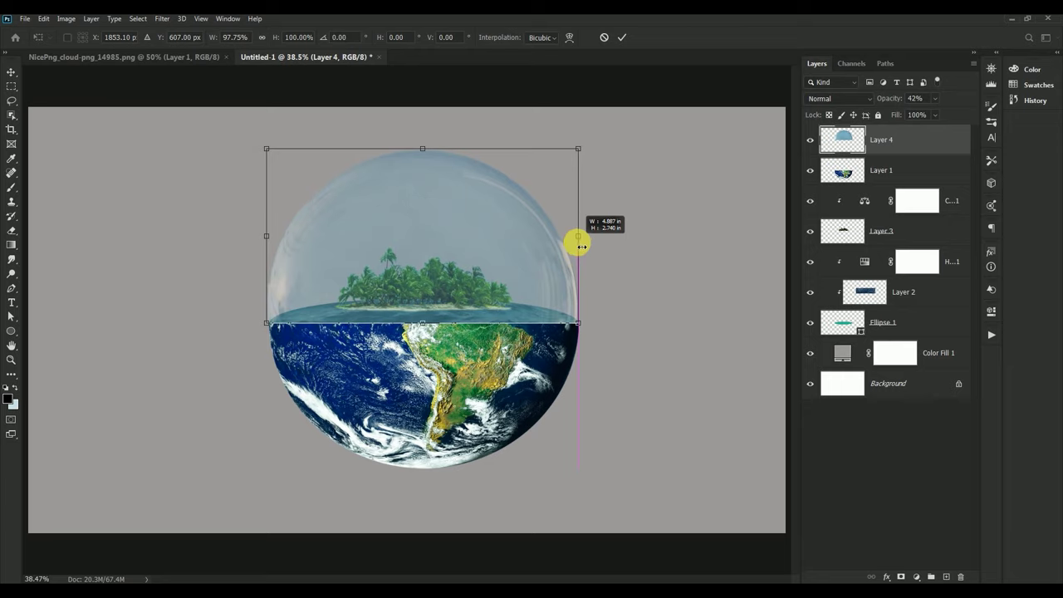
Narrow the dome to about 97% width and set its blend mode to Soft Light.
{"action": "left_click_drag", "start_coordinate": [266, 236], "coordinate": [270, 236]}
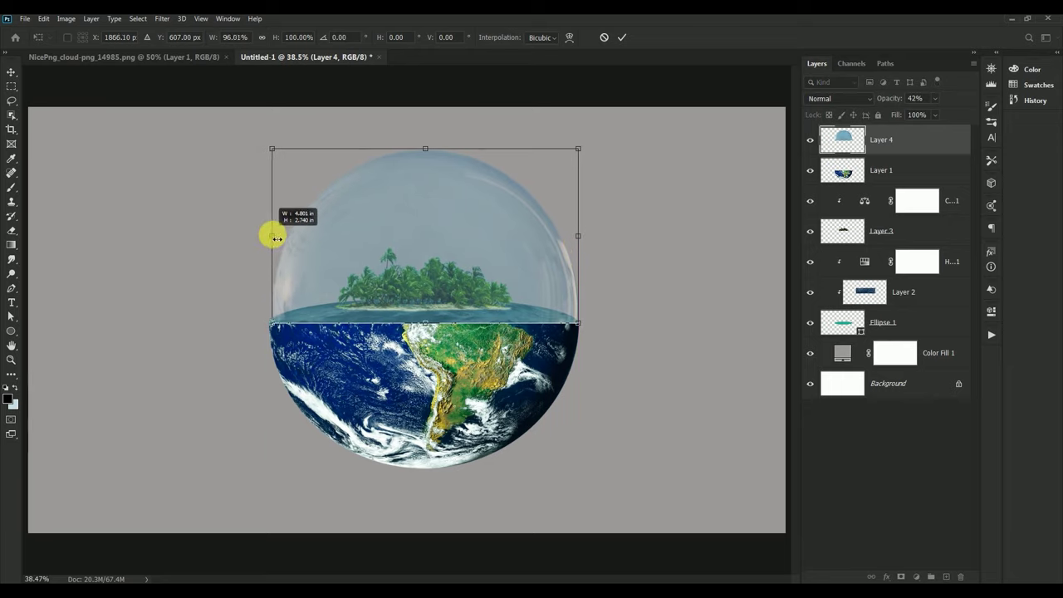
{"action": "left_click", "coordinate": [622, 38]}
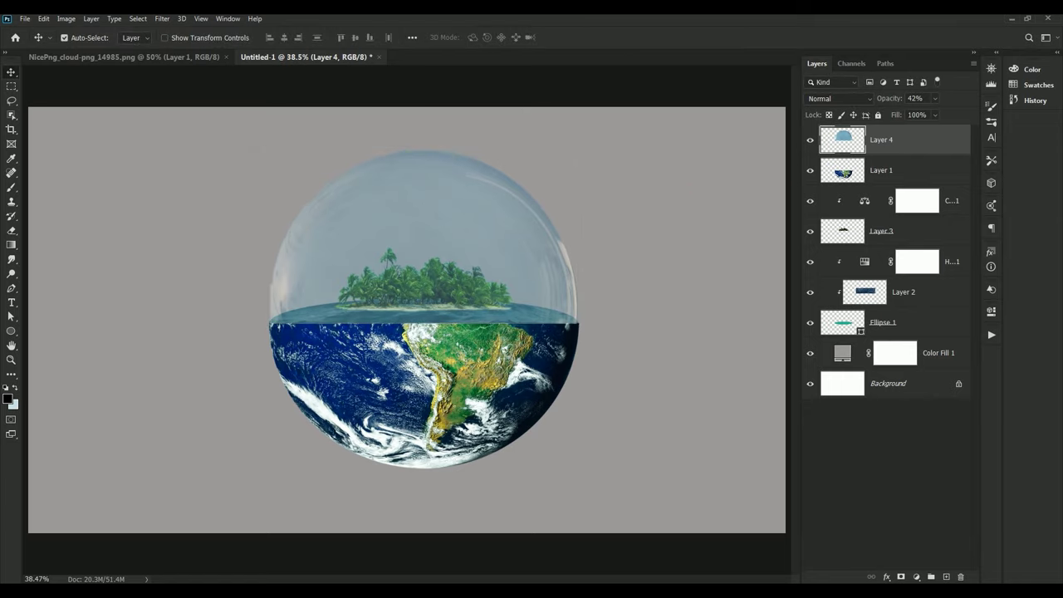
{"action": "left_click", "coordinate": [839, 99]}
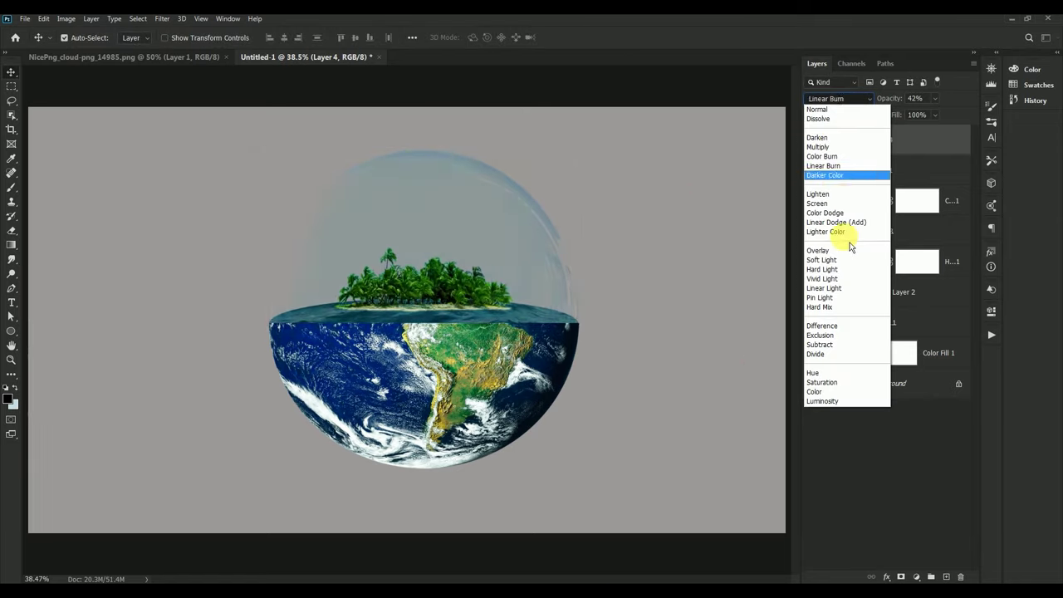
{"action": "left_click", "coordinate": [851, 264]}
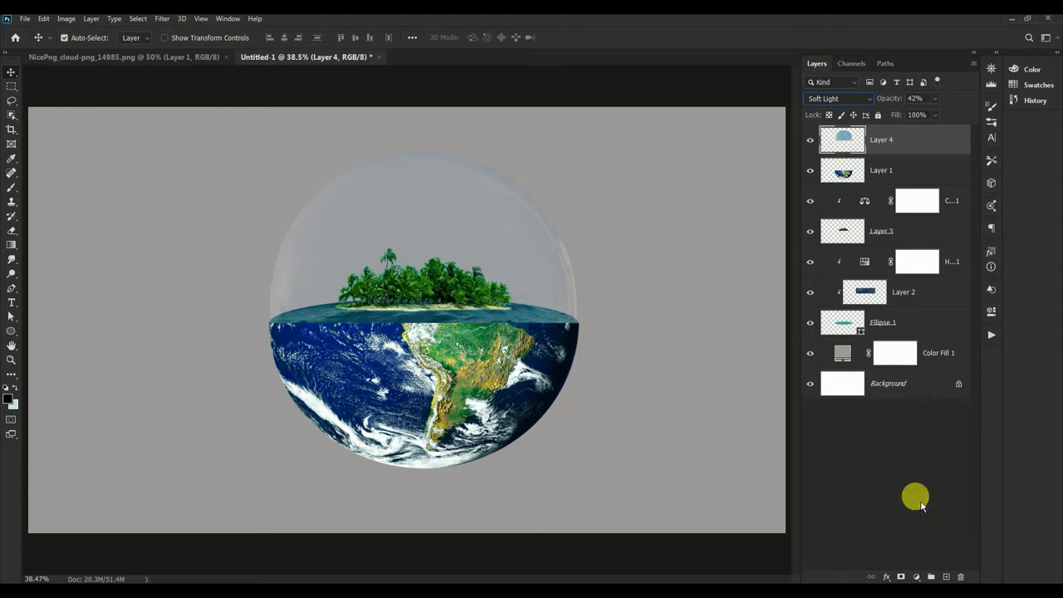
Raise the dome's opacity to 100% and add a Hue/Saturation adjustment clipped to Layer 4.
{"action": "key", "text": "0"}
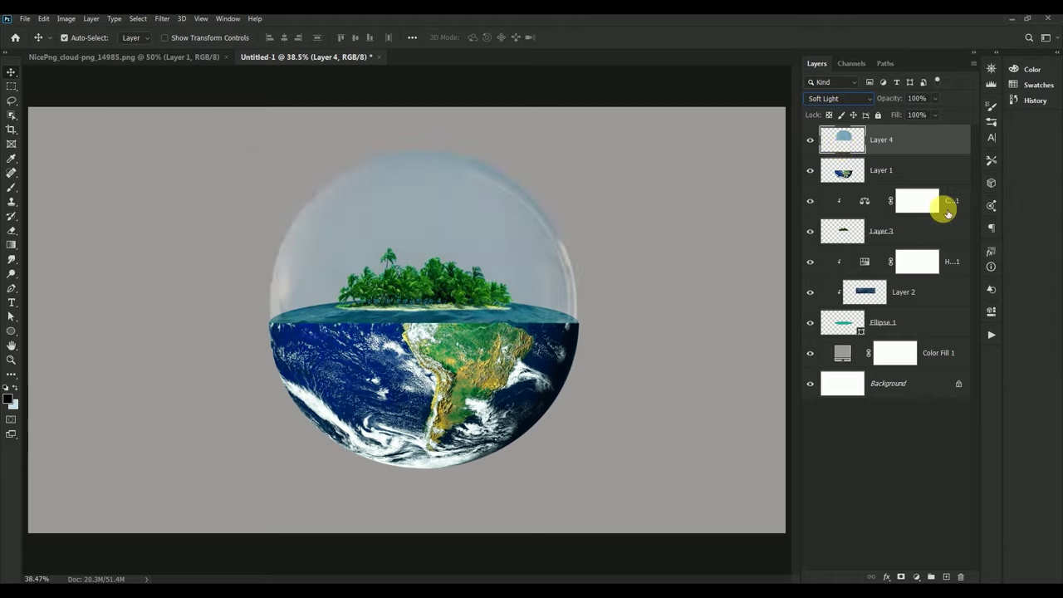
{"action": "left_click", "coordinate": [916, 577]}
{"action": "left_click", "coordinate": [934, 470]}
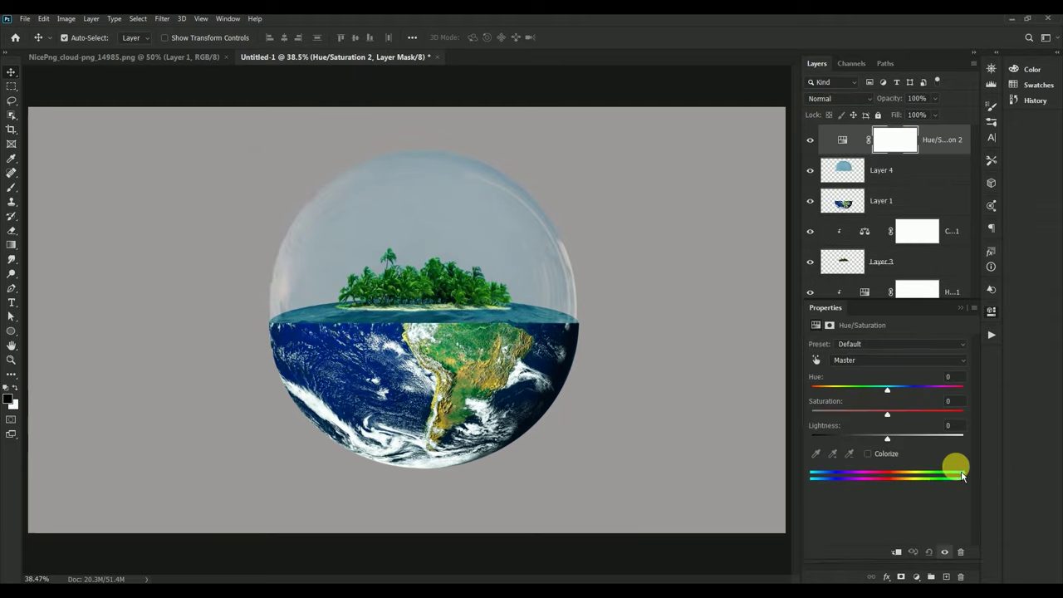
{"action": "left_click", "coordinate": [896, 553]}
Set the dome's Hue +20, Saturation -61 and Lightness -15, then toggle the adjustment to compare.
{"action": "left_click", "coordinate": [951, 379]}
{"action": "type", "text": "+20"}
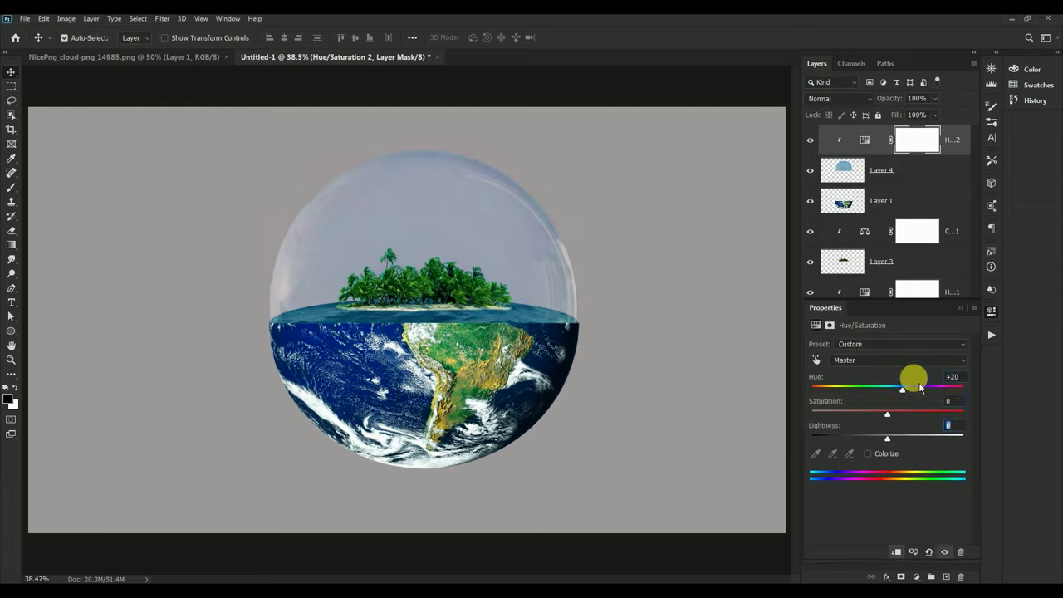
{"action": "left_click", "coordinate": [948, 402]}
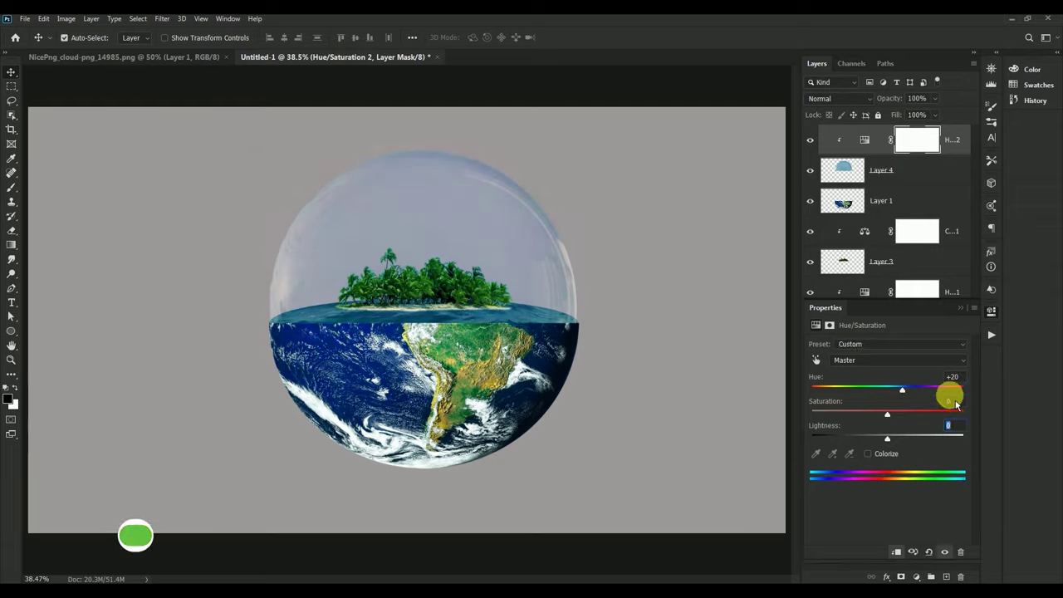
{"action": "type", "text": "-61"}
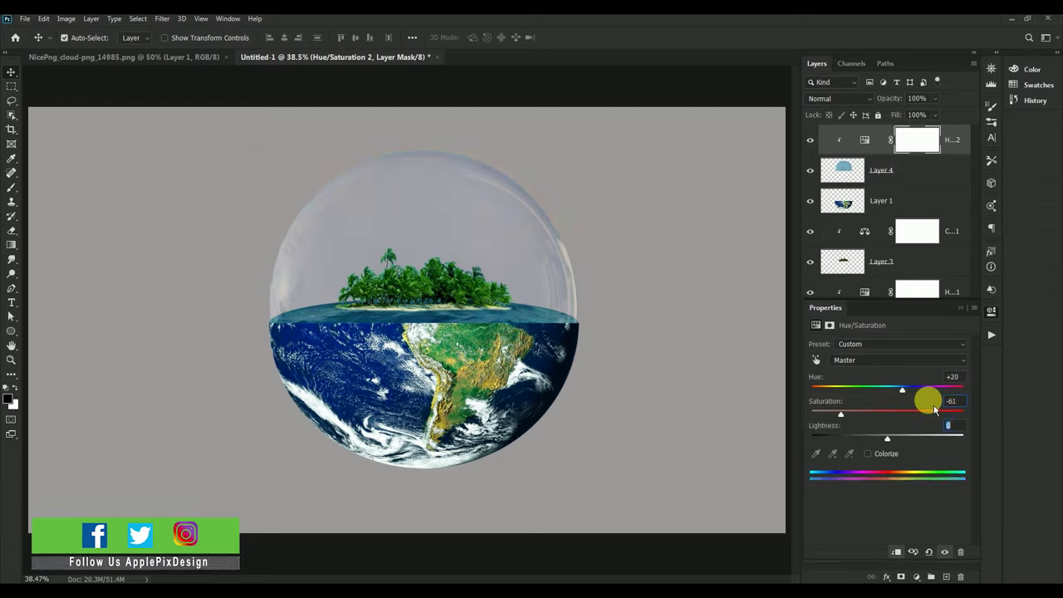
{"action": "type", "text": "5"}
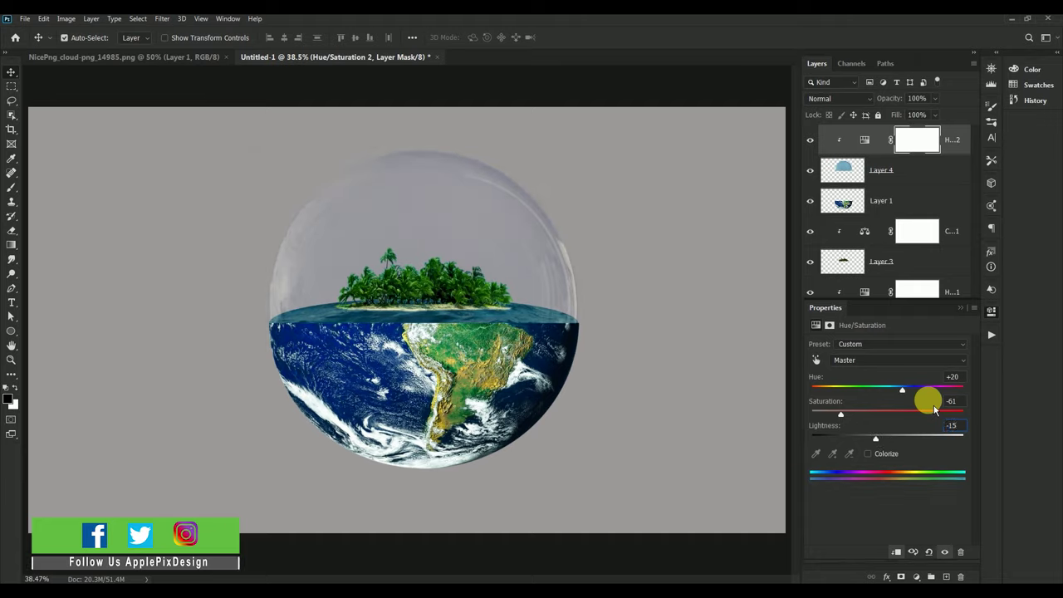
{"action": "left_click", "coordinate": [962, 307]}
{"action": "left_click", "coordinate": [812, 140]}
{"action": "left_click", "coordinate": [811, 139]}
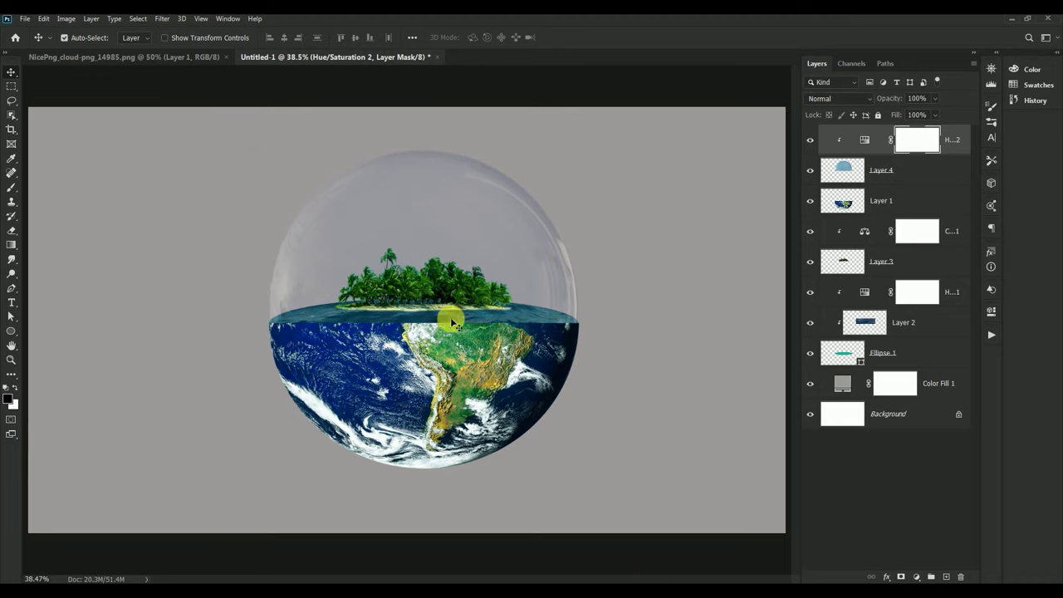
Bring the cloud image into the globe document as Layer 5 and close the cloud file.
{"action": "mouse_move", "coordinate": [143, 57]}
{"action": "left_mouse_down"}
{"action": "mouse_move", "coordinate": [499, 400]}
{"action": "mouse_move", "coordinate": [232, 199]}
{"action": "left_mouse_up"}
{"action": "left_click_drag", "start_coordinate": [661, 273], "coordinate": [452, 232]}
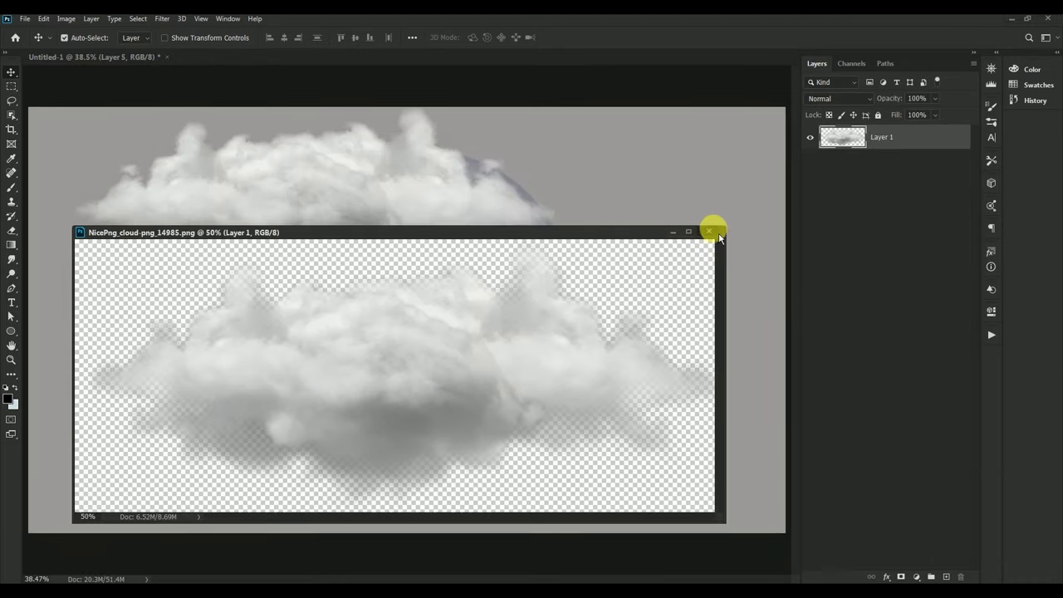
{"action": "left_click", "coordinate": [714, 233]}
{"action": "left_click_drag", "start_coordinate": [297, 206], "coordinate": [339, 280]}
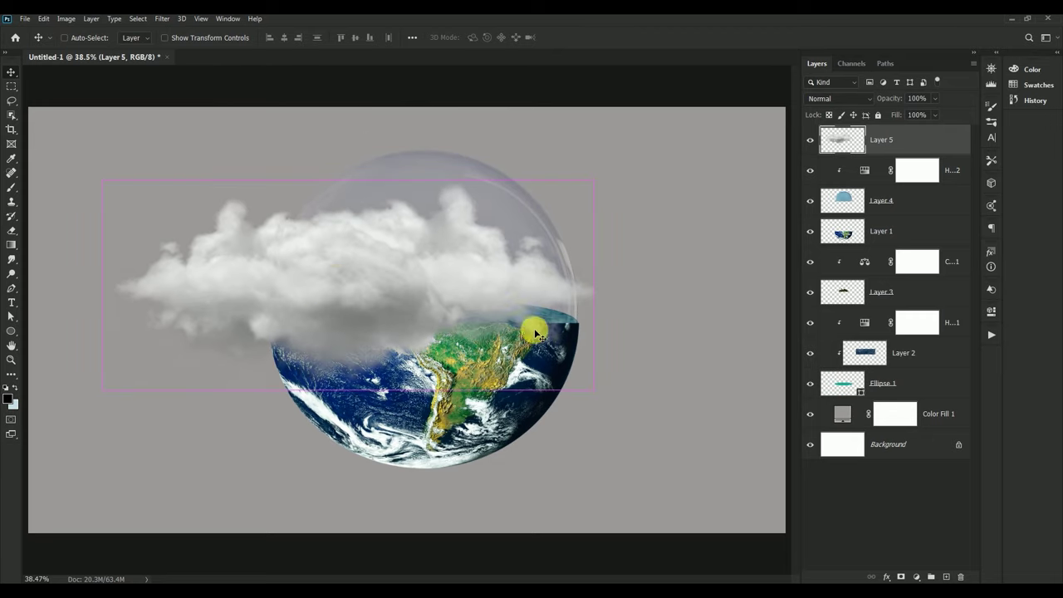
Scale the cloud to about 19% and place it inside the top of the dome.
{"action": "key", "text": "ctrl+t"}
{"action": "left_click_drag", "start_coordinate": [593, 387], "coordinate": [225, 202]}
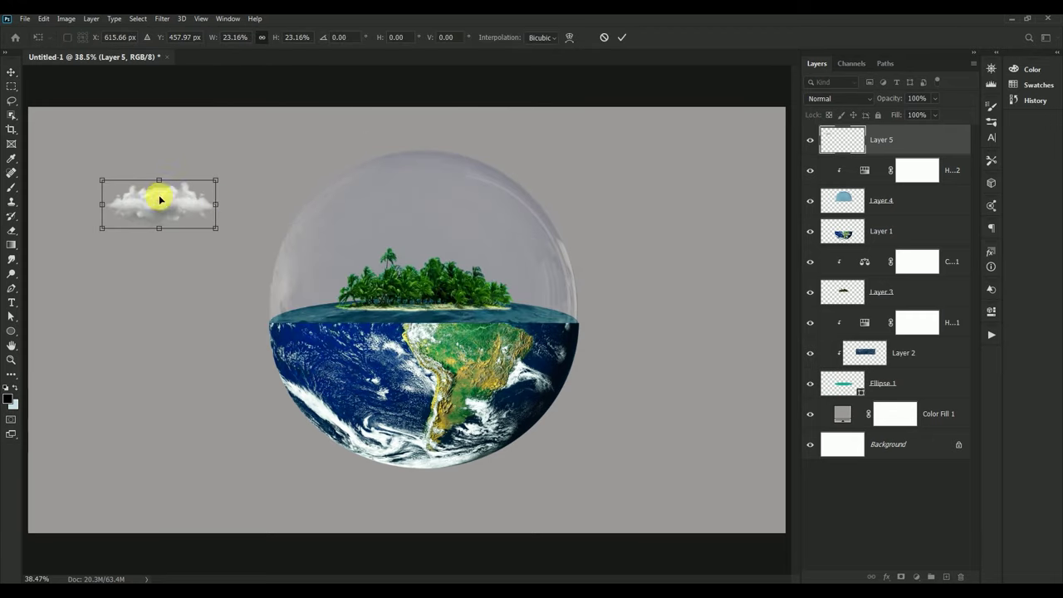
{"action": "left_click_drag", "start_coordinate": [159, 197], "coordinate": [463, 210]}
{"action": "left_click_drag", "start_coordinate": [519, 238], "coordinate": [481, 223]}
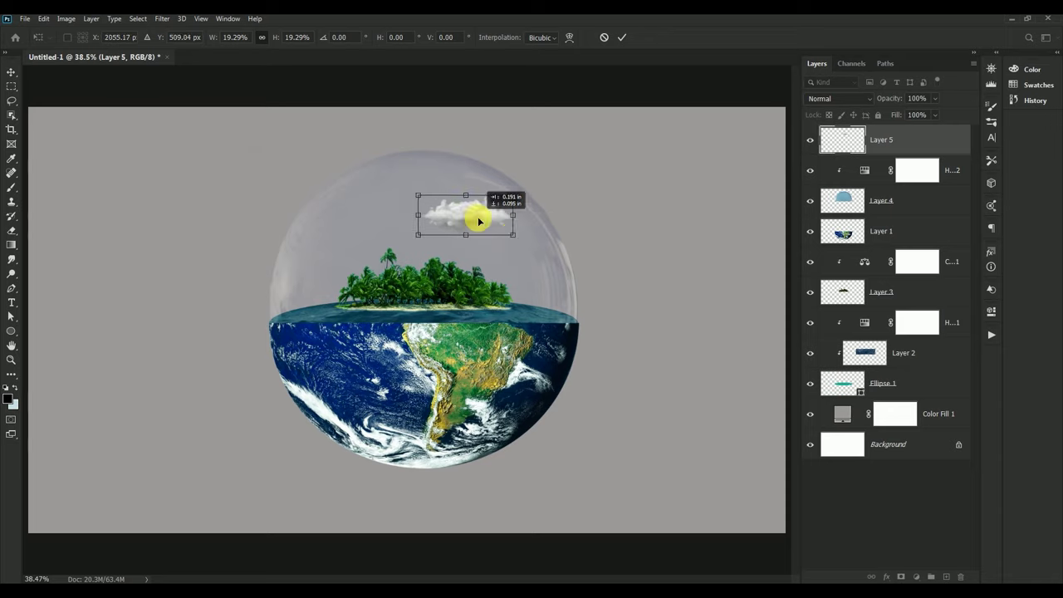
{"action": "left_click", "coordinate": [622, 38]}
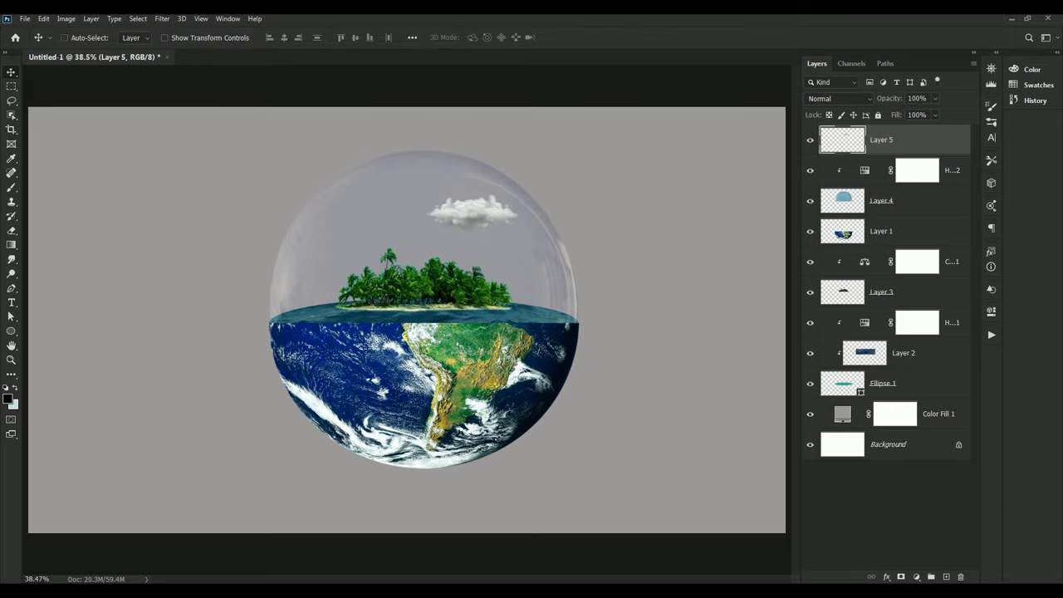
Paint a soft orange (f7800) sun with a soft brush on new Layer 6.
{"action": "left_click", "coordinate": [948, 576]}
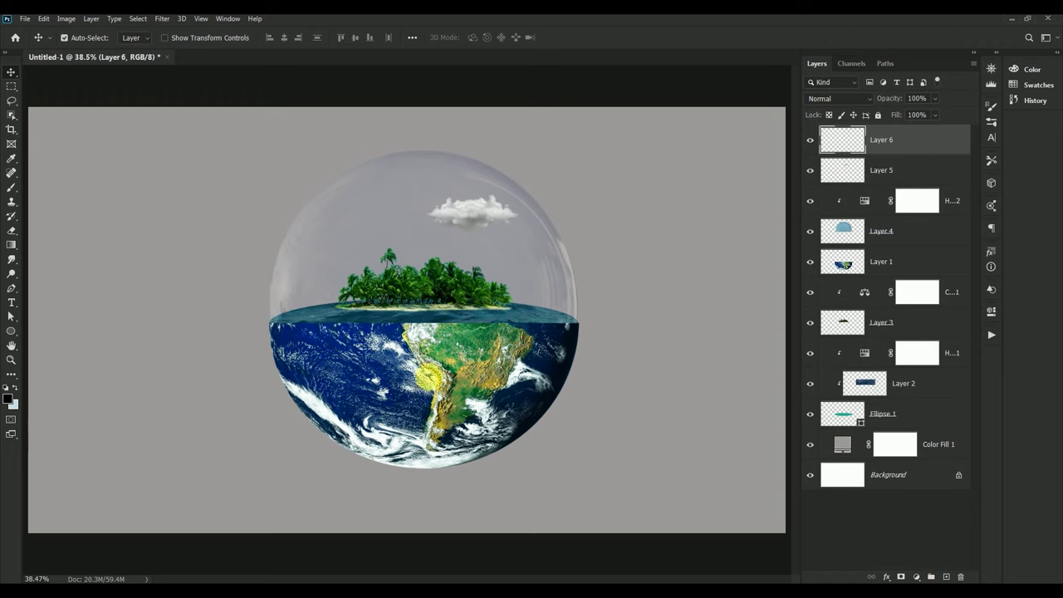
{"action": "left_click", "coordinate": [10, 401]}
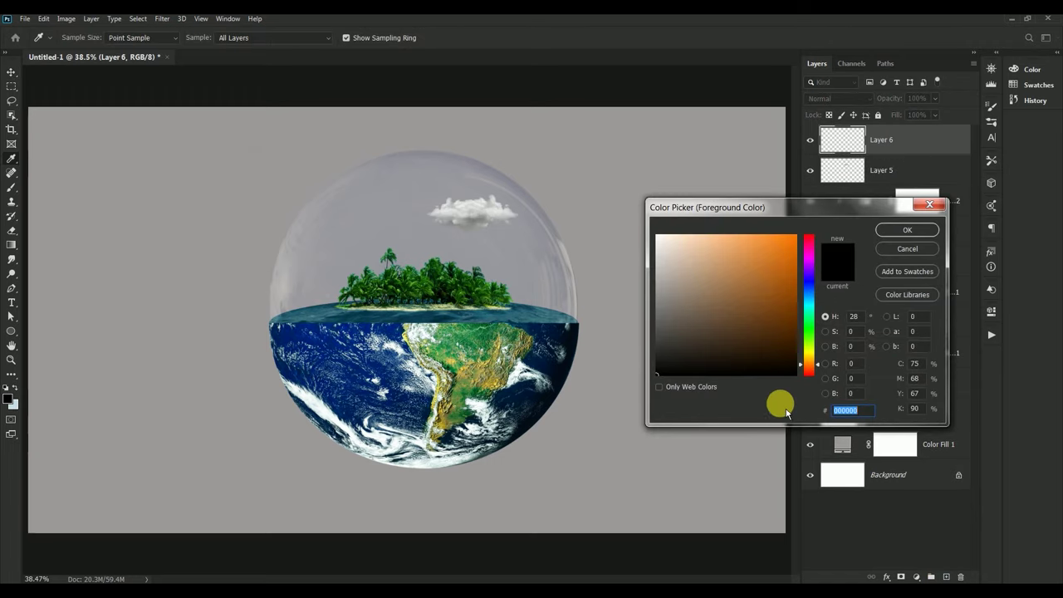
{"action": "type", "text": "f"}
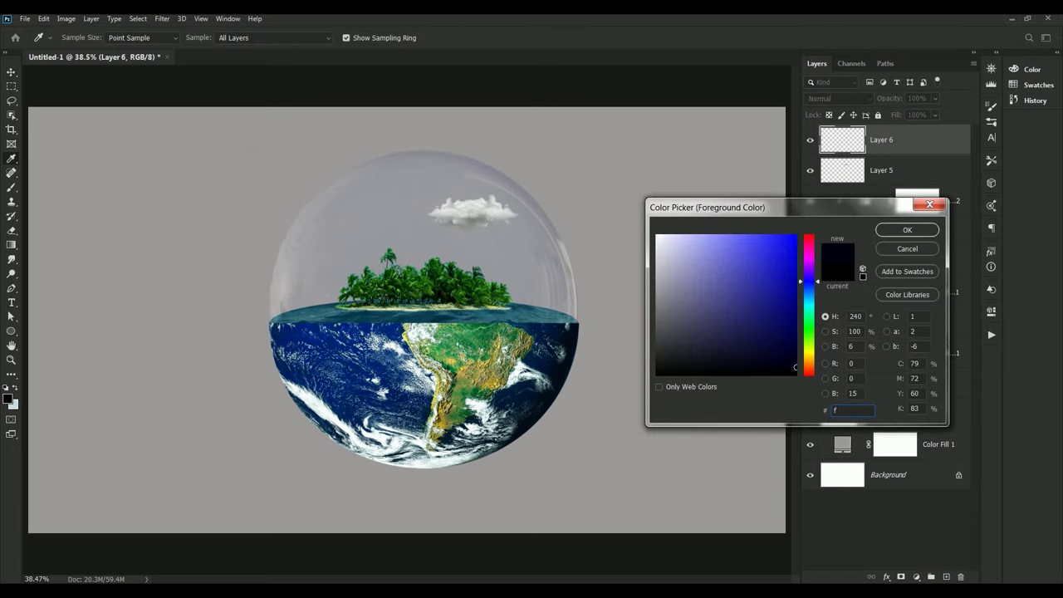
{"action": "type", "text": "78"}
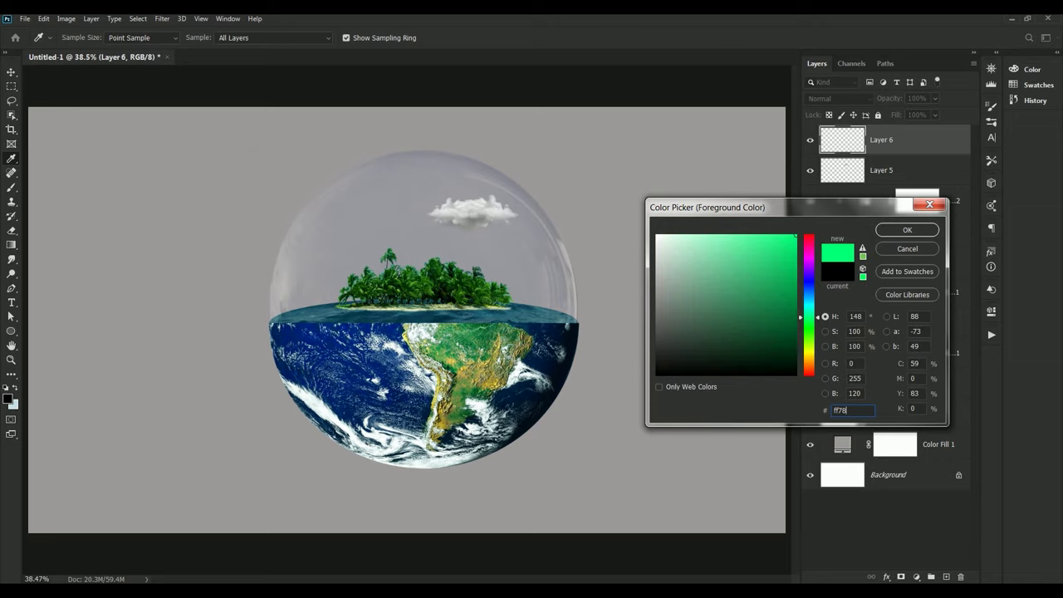
{"action": "type", "text": "00"}
{"action": "left_click", "coordinate": [907, 230]}
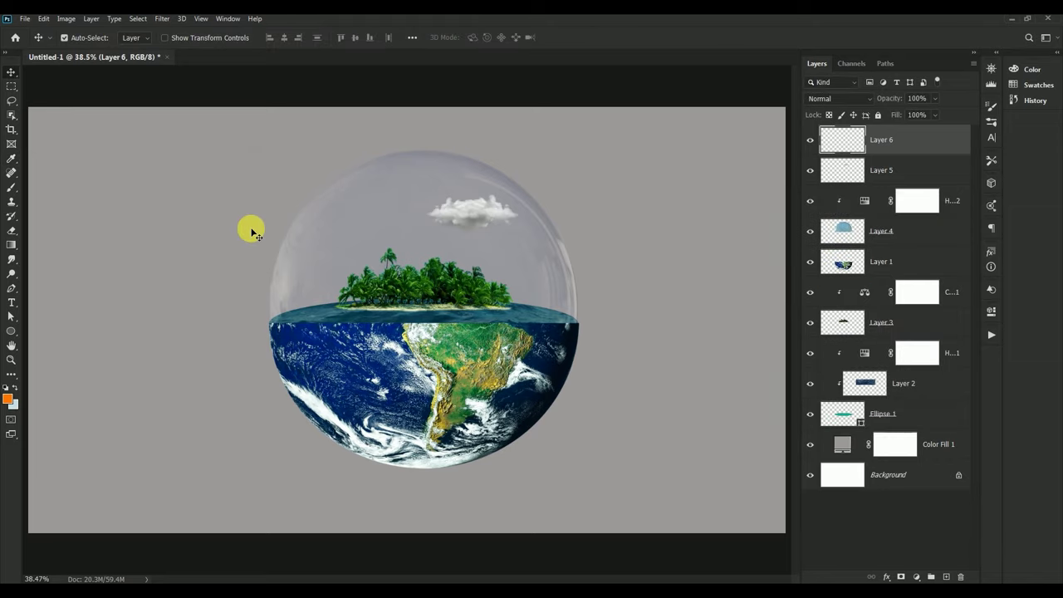
{"action": "left_click", "coordinate": [12, 188]}
{"action": "right_click", "coordinate": [250, 183]}
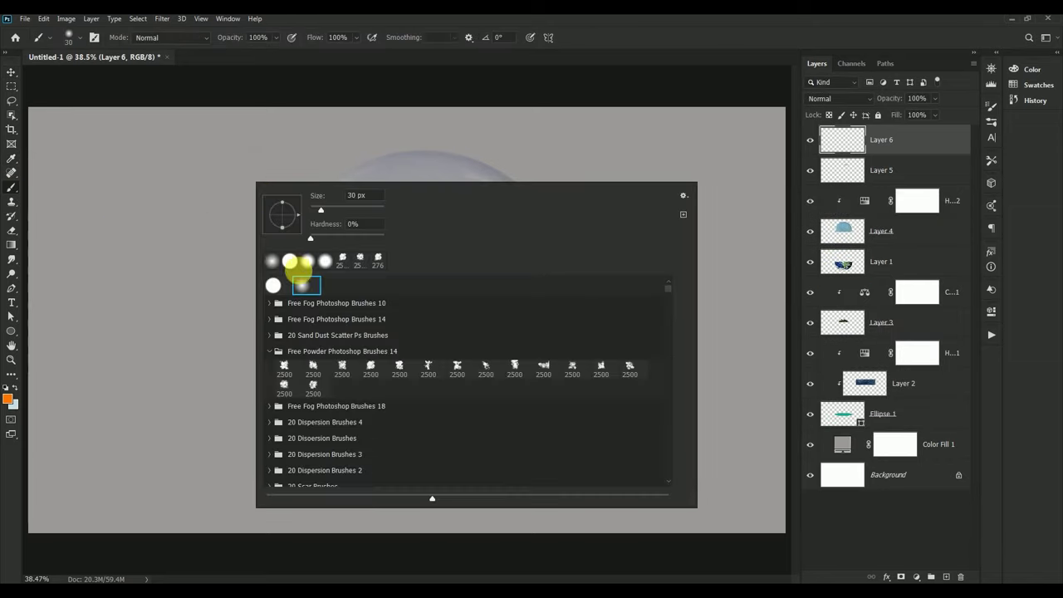
{"action": "left_click", "coordinate": [630, 42]}
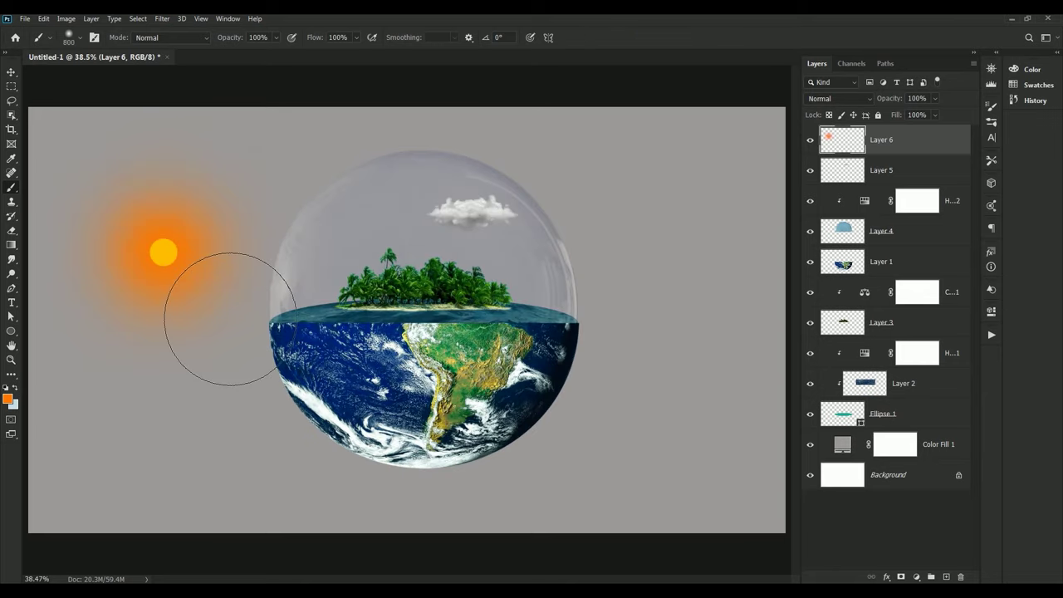
{"action": "left_click", "coordinate": [11, 72]}
Shrink the sun to about 42% inside the dome, left of the cloud, and blend it in Hard Light.
{"action": "left_click", "coordinate": [300, 390]}
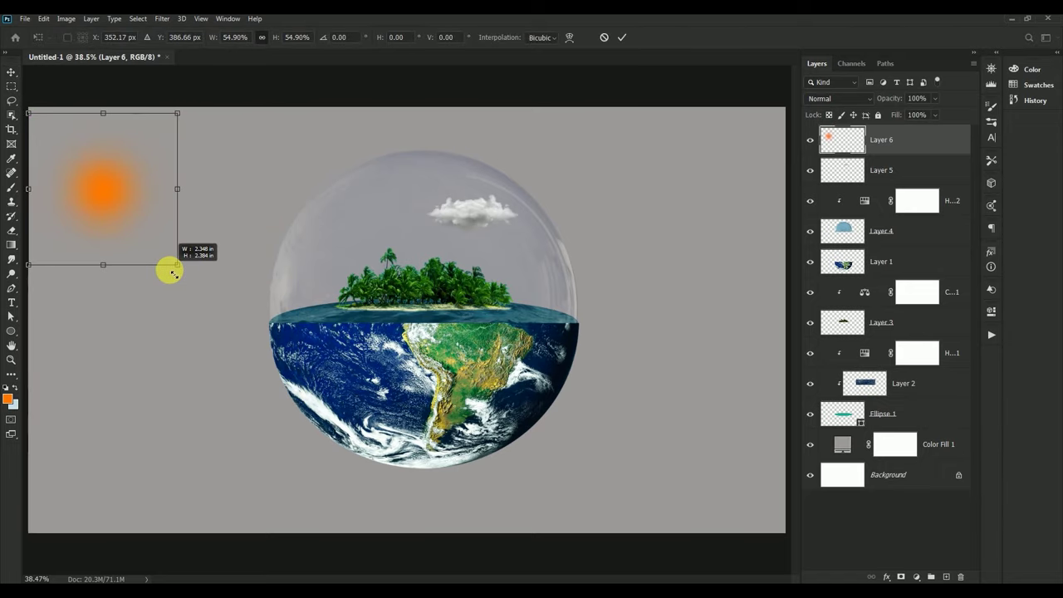
{"action": "left_click_drag", "start_coordinate": [301, 390], "coordinate": [179, 263]}
{"action": "left_click_drag", "start_coordinate": [93, 178], "coordinate": [364, 213]}
{"action": "left_click_drag", "start_coordinate": [456, 300], "coordinate": [416, 259]}
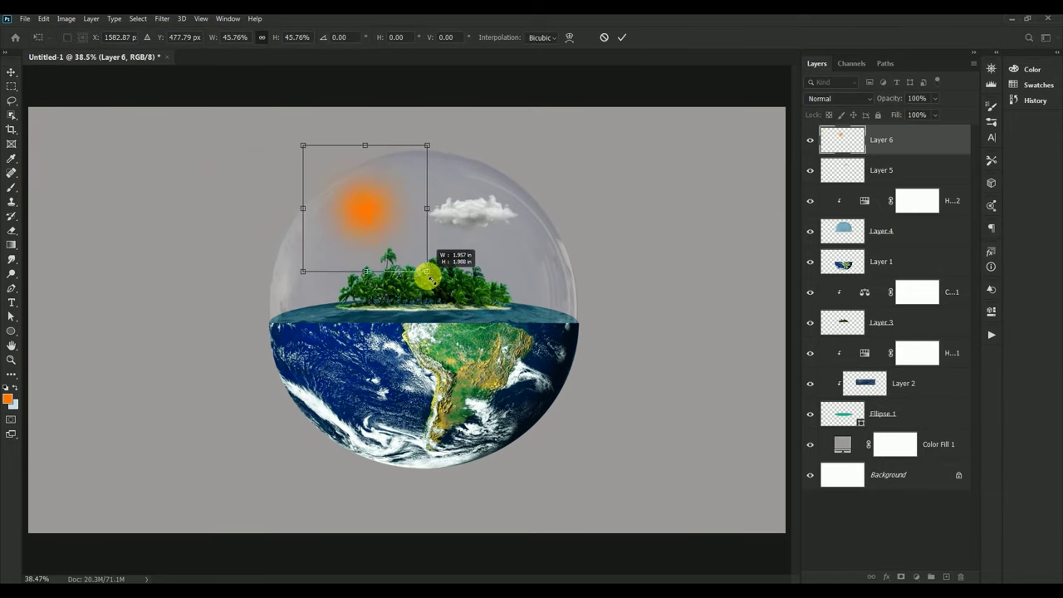
{"action": "left_click_drag", "start_coordinate": [362, 205], "coordinate": [373, 213]}
{"action": "left_click", "coordinate": [622, 37]}
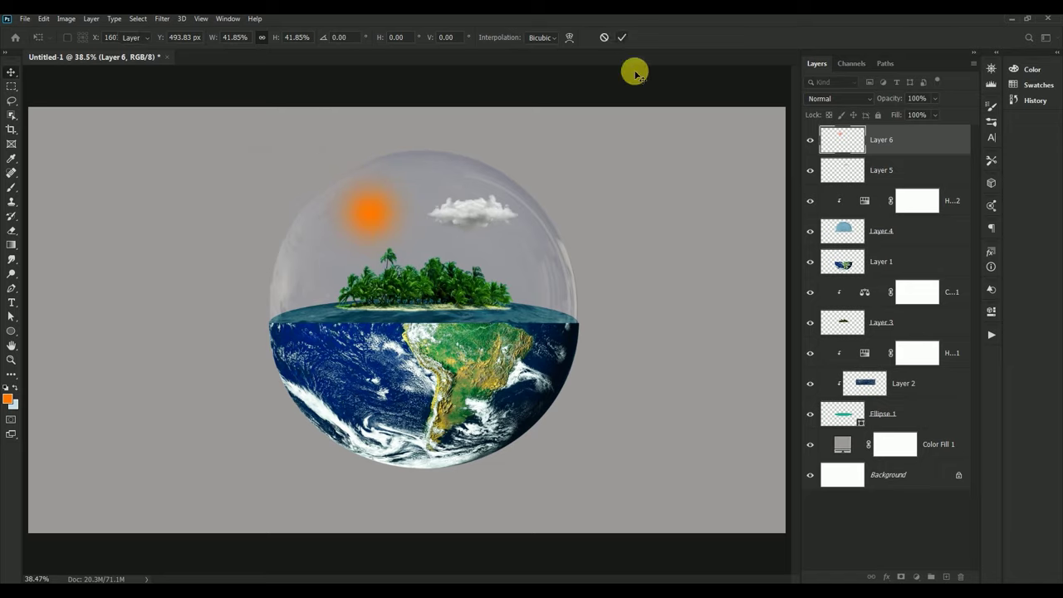
{"action": "left_click", "coordinate": [843, 98]}
{"action": "left_click", "coordinate": [856, 269]}
{"action": "type", "text": "74"}
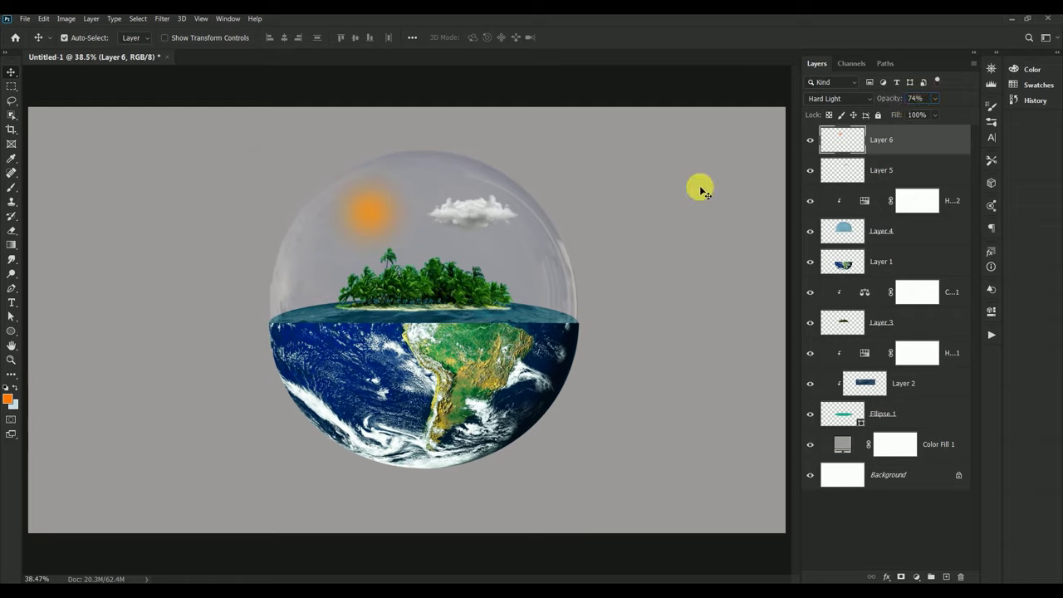
{"action": "left_click", "coordinate": [847, 266]}
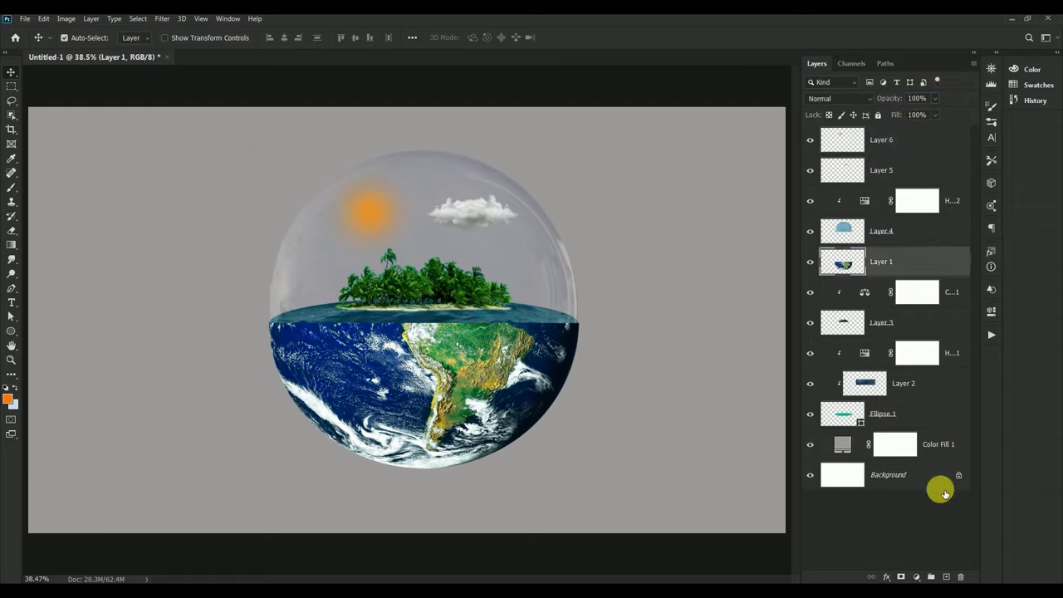
Paint a soft black dot on new Layer 7 and move it beneath the globe.
{"action": "left_click", "coordinate": [946, 577], "text": "ctrl"}
{"action": "left_click", "coordinate": [9, 399]}
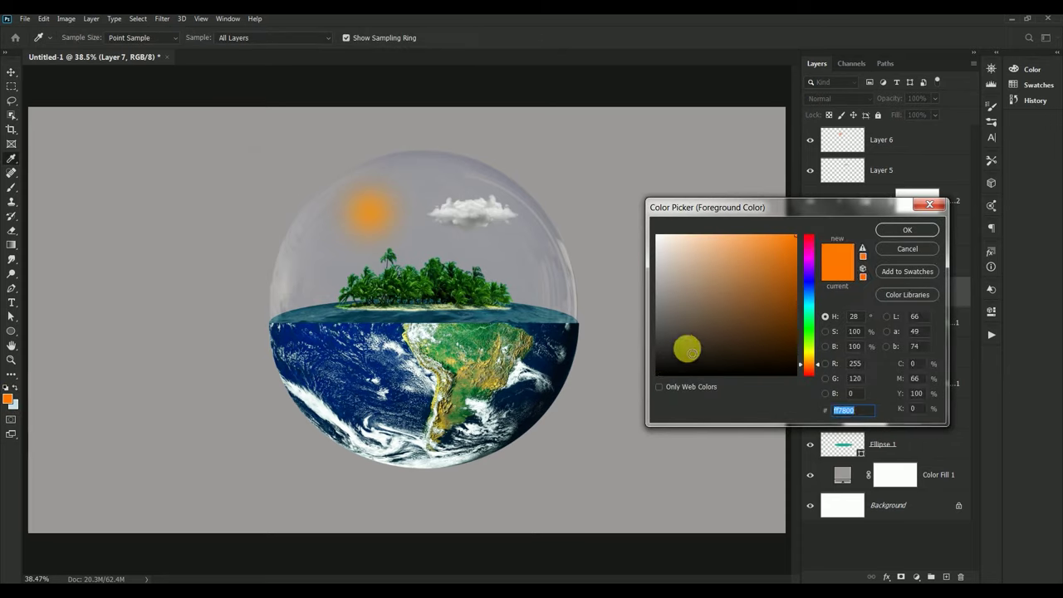
{"action": "left_click_drag", "start_coordinate": [686, 349], "coordinate": [656, 375]}
{"action": "left_click", "coordinate": [916, 236]}
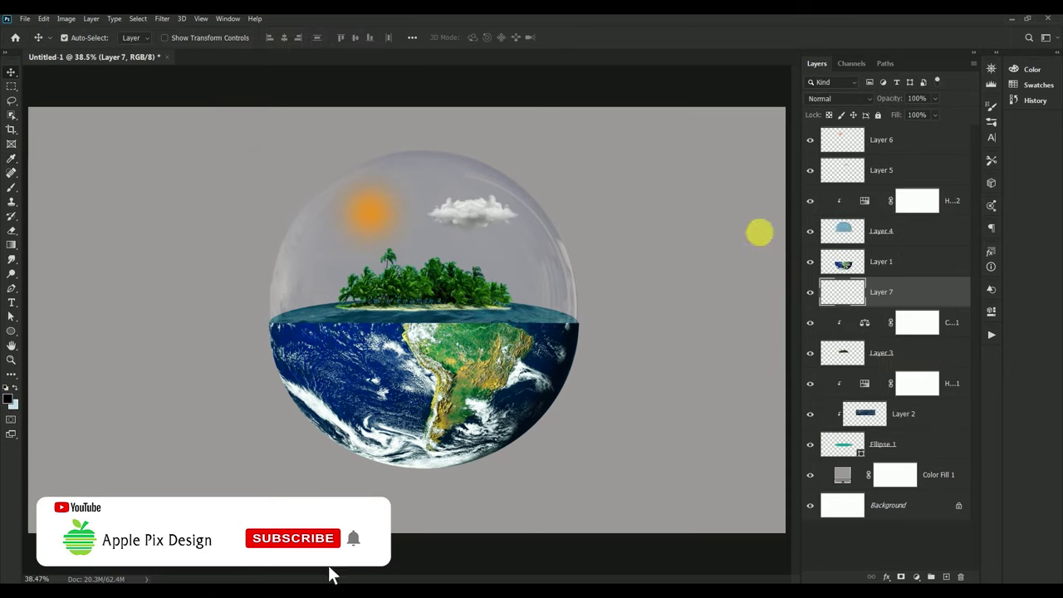
{"action": "left_click", "coordinate": [11, 187]}
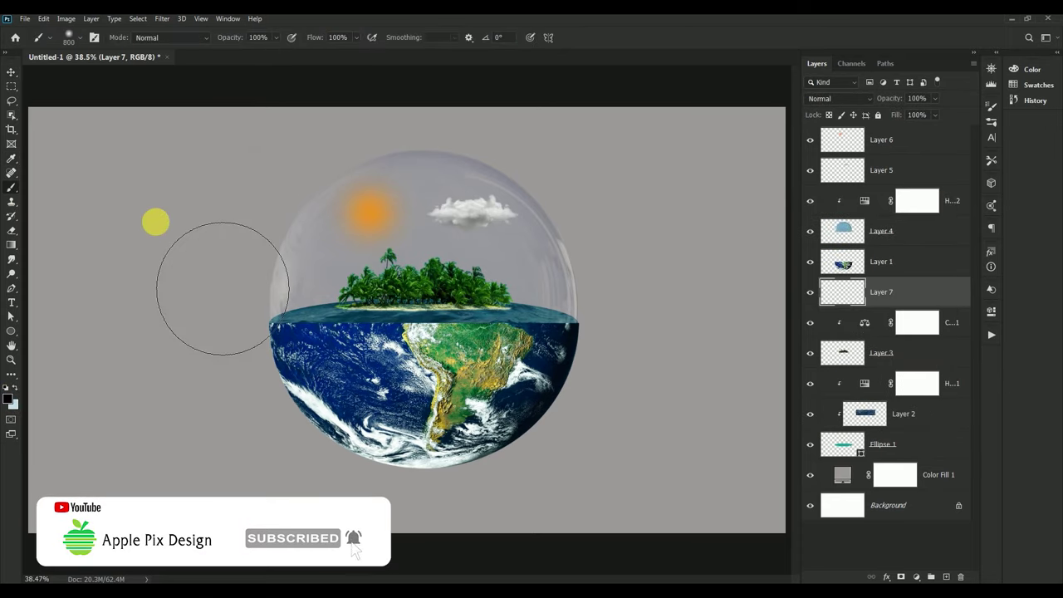
{"action": "left_click", "coordinate": [156, 221]}
{"action": "left_click", "coordinate": [11, 72]}
{"action": "mouse_move", "coordinate": [156, 221]}
{"action": "left_mouse_down"}
{"action": "mouse_move", "coordinate": [202, 419]}
{"action": "mouse_move", "coordinate": [419, 482]}
{"action": "left_mouse_up"}
Stretch the shadow into a wide, flat ellipse and nudge it up under the globe.
{"action": "key", "text": "ctrl+t"}
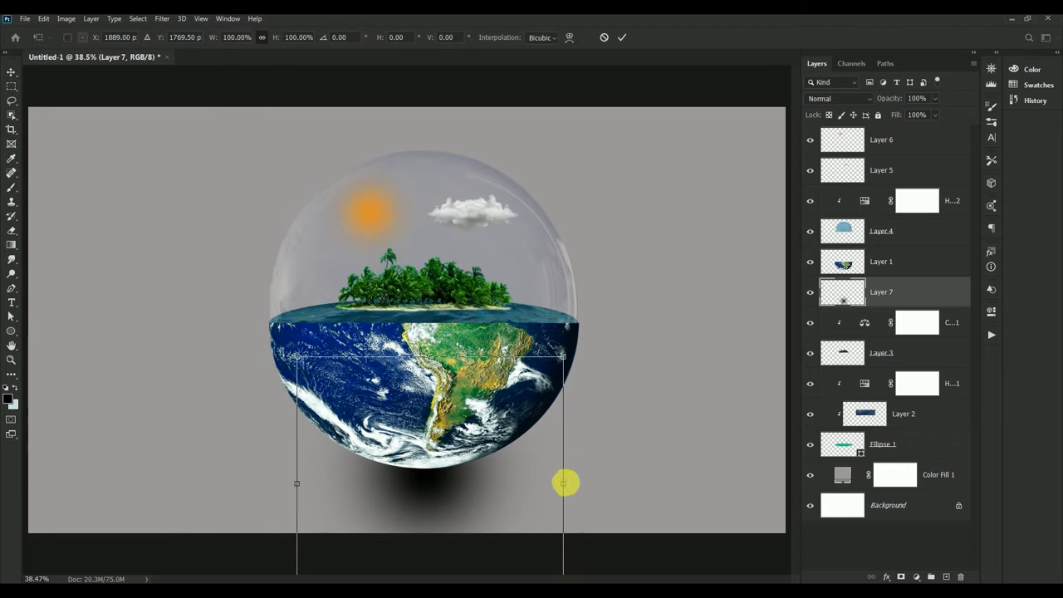
{"action": "mouse_move", "coordinate": [565, 483]}
{"action": "left_mouse_down"}
{"action": "mouse_move", "coordinate": [772, 470]}
{"action": "mouse_move", "coordinate": [787, 482]}
{"action": "left_mouse_up"}
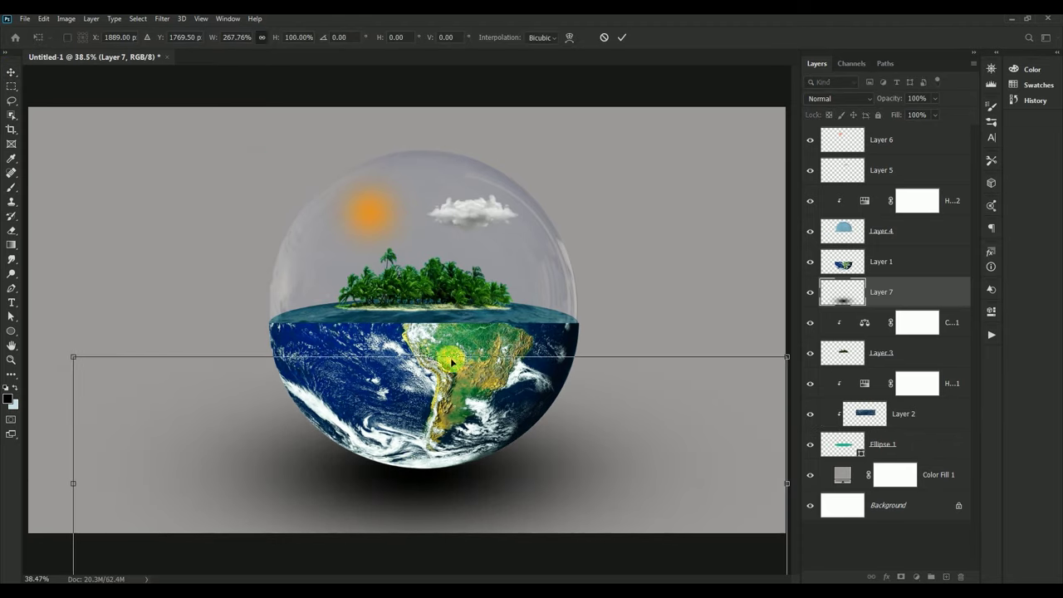
{"action": "left_click_drag", "start_coordinate": [432, 369], "coordinate": [430, 456]}
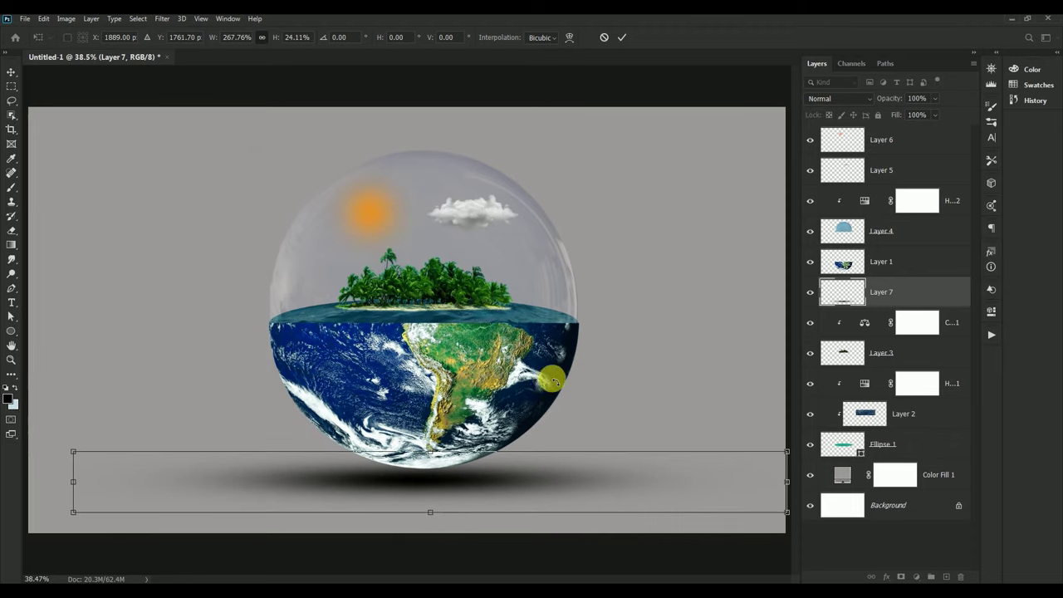
{"action": "key", "text": "Return"}
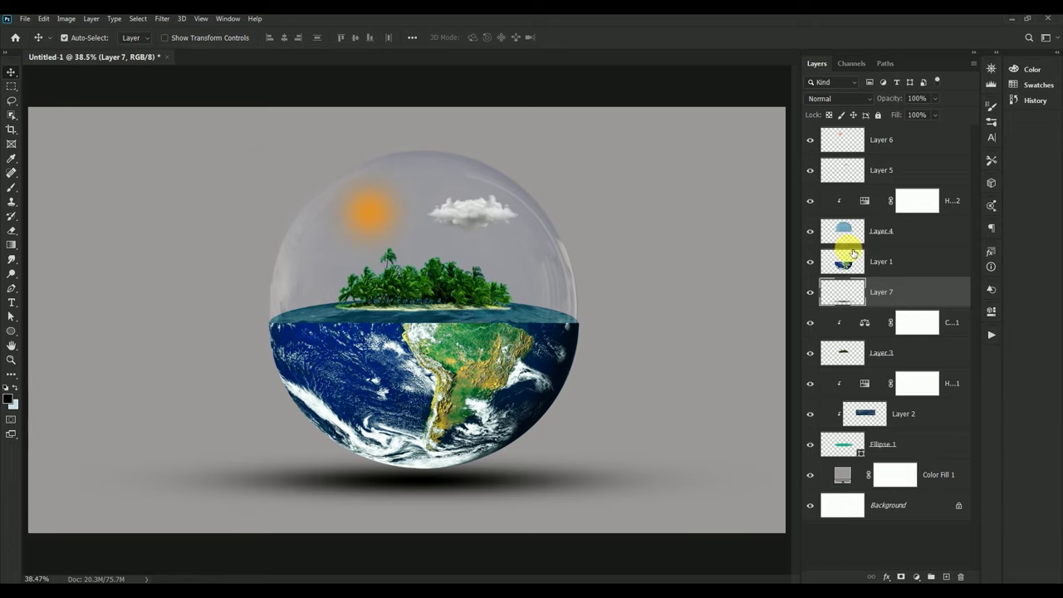
{"action": "key", "text": "shift+Up"}
{"action": "key", "text": "shift+Up"}
{"action": "key", "text": "shift+Up"}
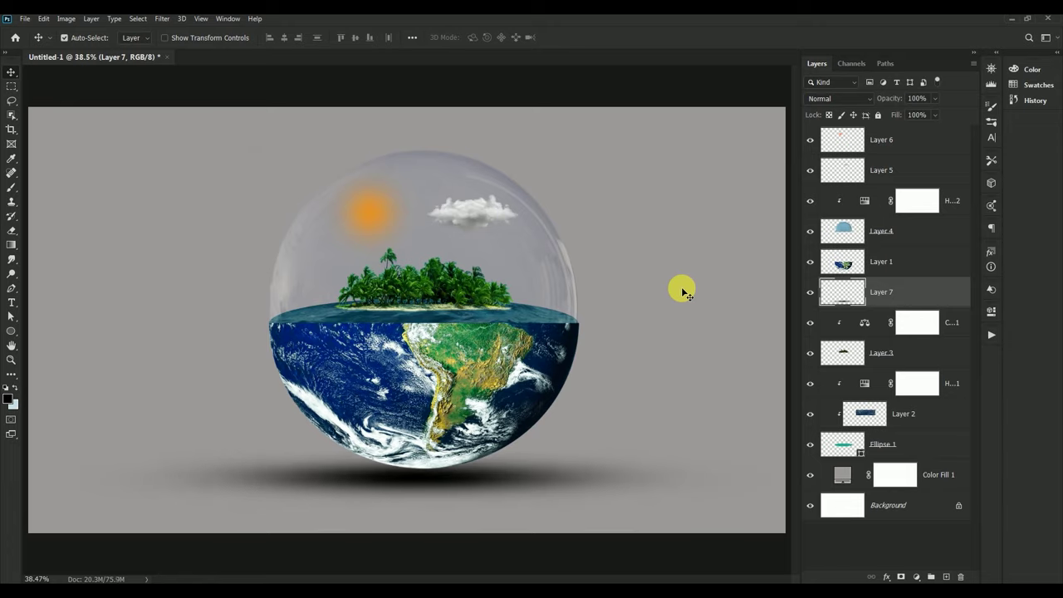
{"action": "key", "text": "ctrl"}
Apply a Gaussian Blur to the Layer 7 shadow to soften it.
{"action": "left_click", "coordinate": [162, 18]}
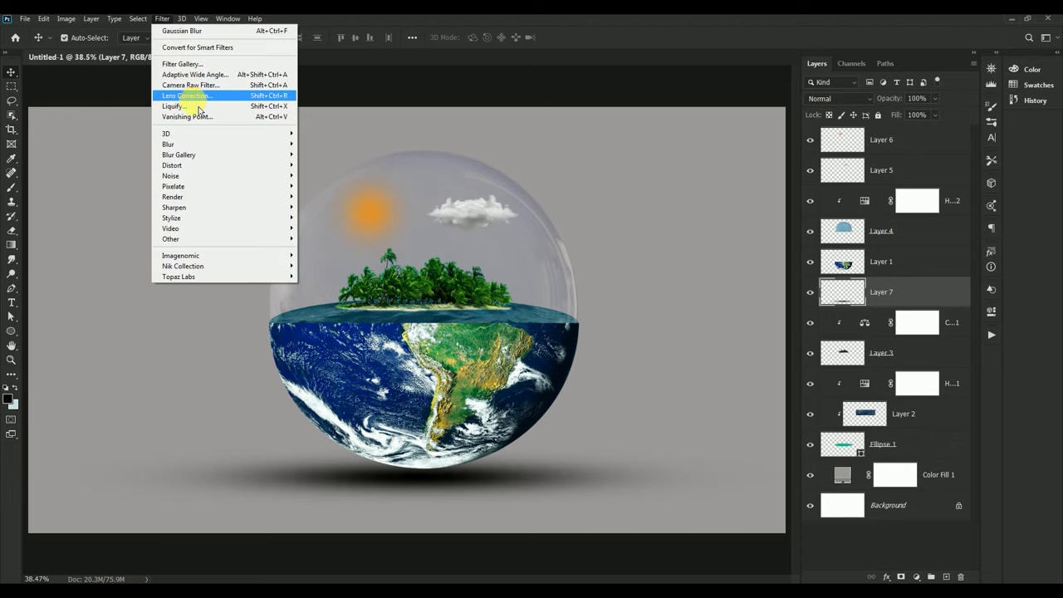
{"action": "left_click", "coordinate": [334, 186]}
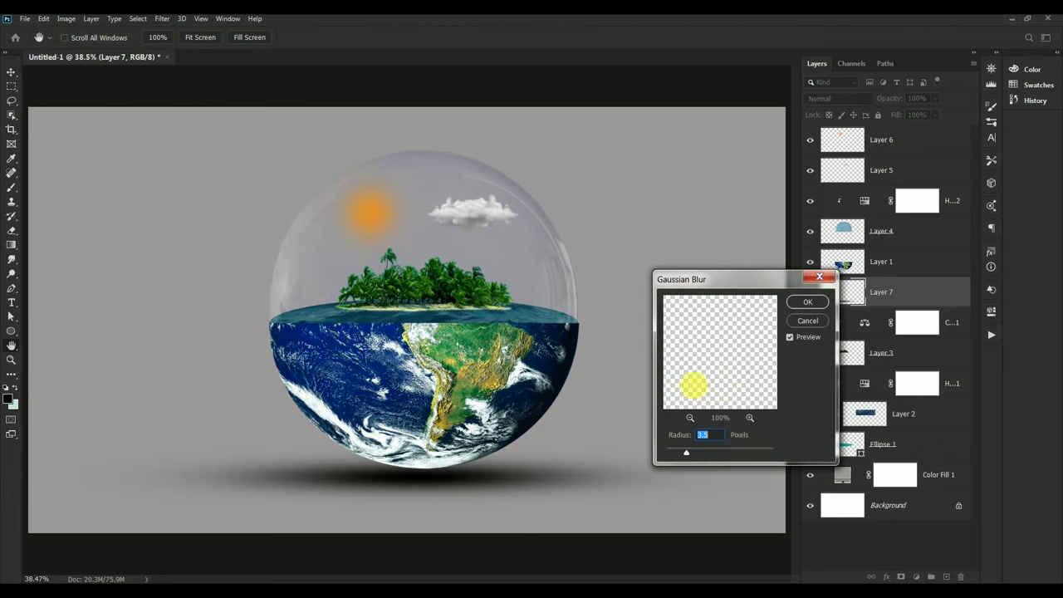
{"action": "left_click", "coordinate": [813, 304]}
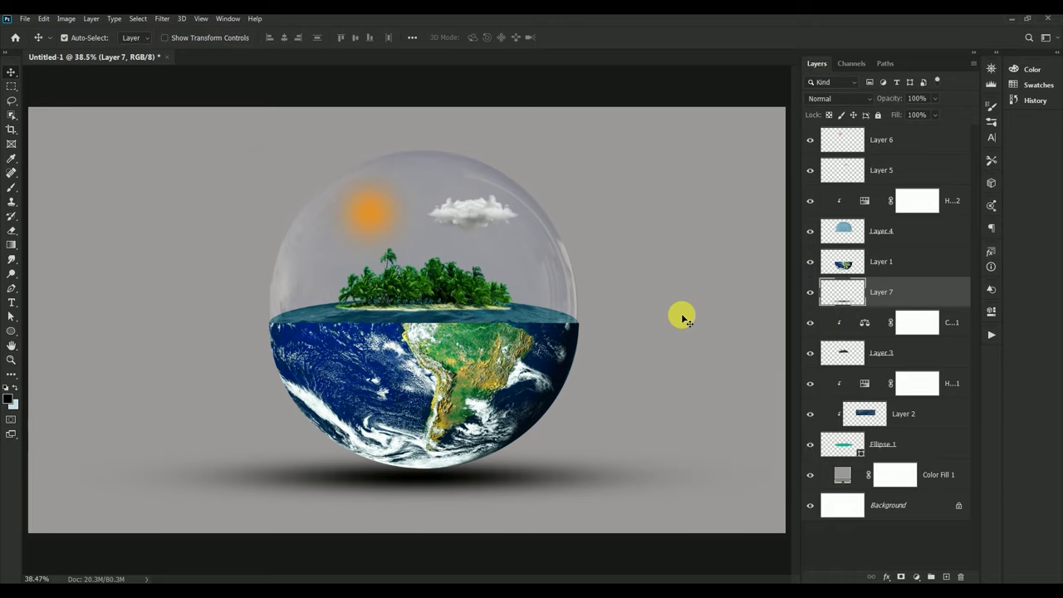
Set the shadow layer's opacity to 76%, then select Layer 4.
{"action": "left_click", "coordinate": [918, 99]}
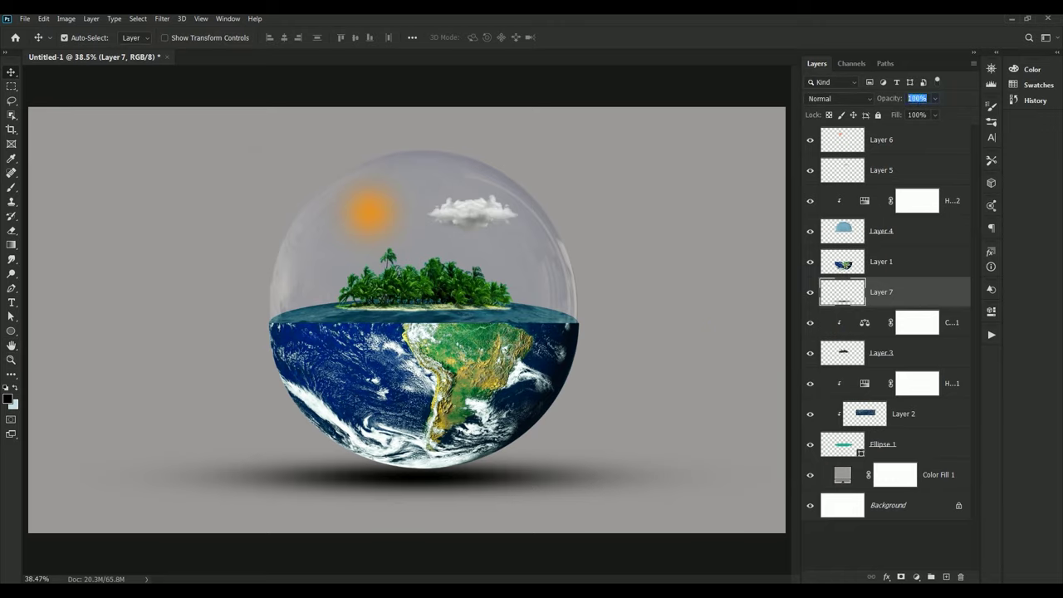
{"action": "type", "text": "74"}
{"action": "key", "text": "BackSpace"}
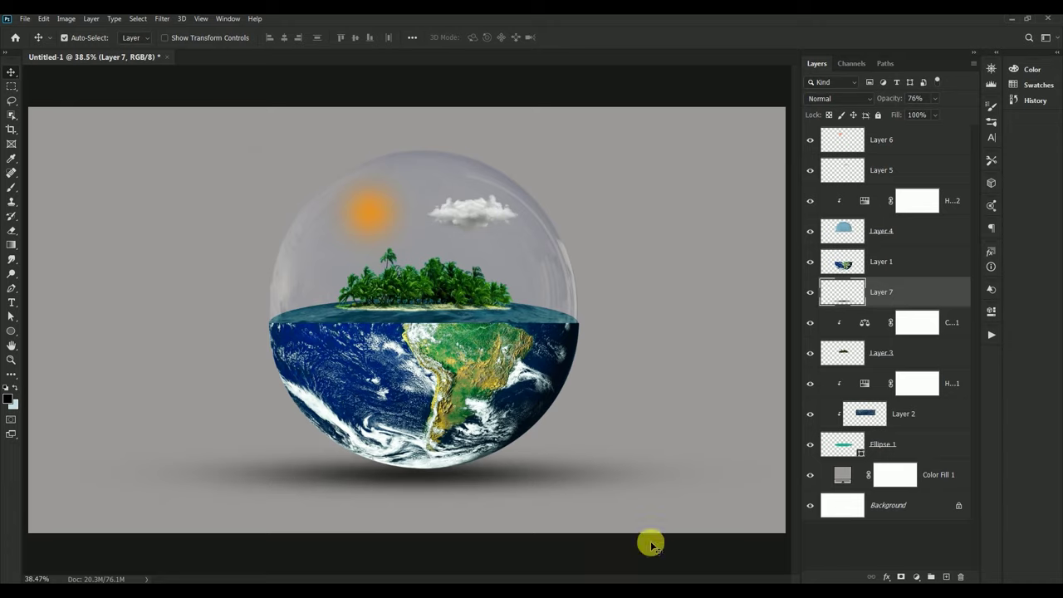
{"action": "left_click", "coordinate": [417, 291]}
Scale the Layer 3 palm island down to about 92% and reposition it inside the dome.
{"action": "left_click", "coordinate": [842, 353]}
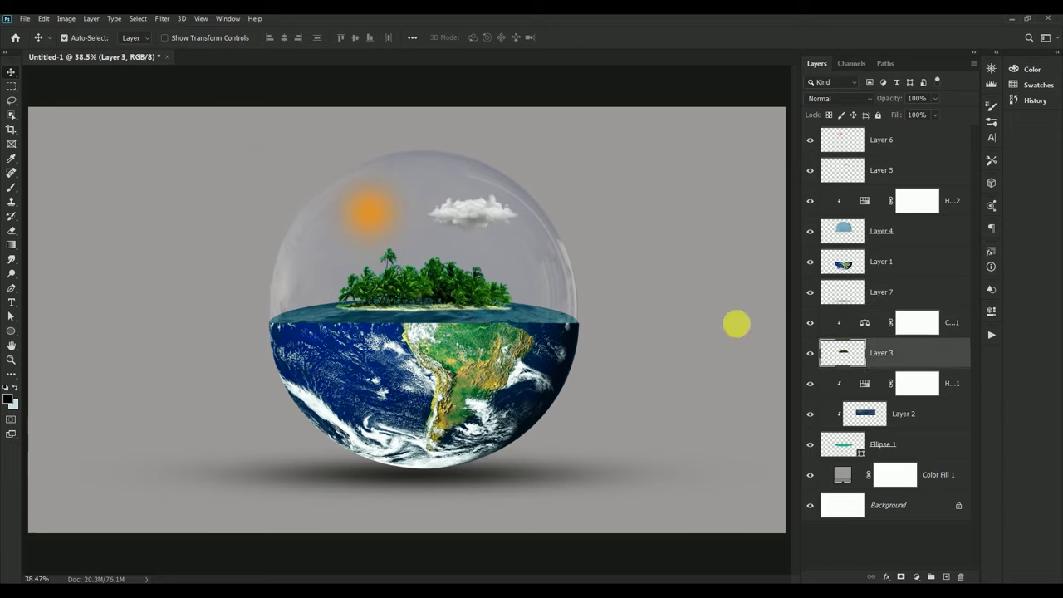
{"action": "key", "text": "ctrl+t"}
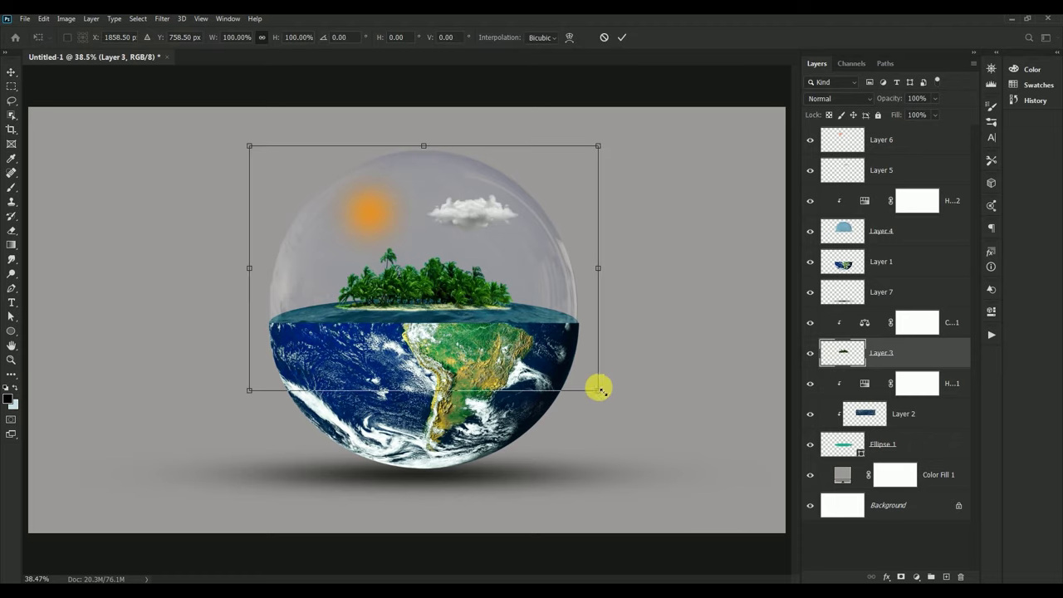
{"action": "left_click_drag", "start_coordinate": [598, 390], "coordinate": [570, 360]}
{"action": "mouse_move", "coordinate": [421, 283]}
{"action": "left_mouse_down"}
{"action": "mouse_move", "coordinate": [440, 259]}
{"action": "mouse_move", "coordinate": [439, 297]}
{"action": "left_mouse_up"}
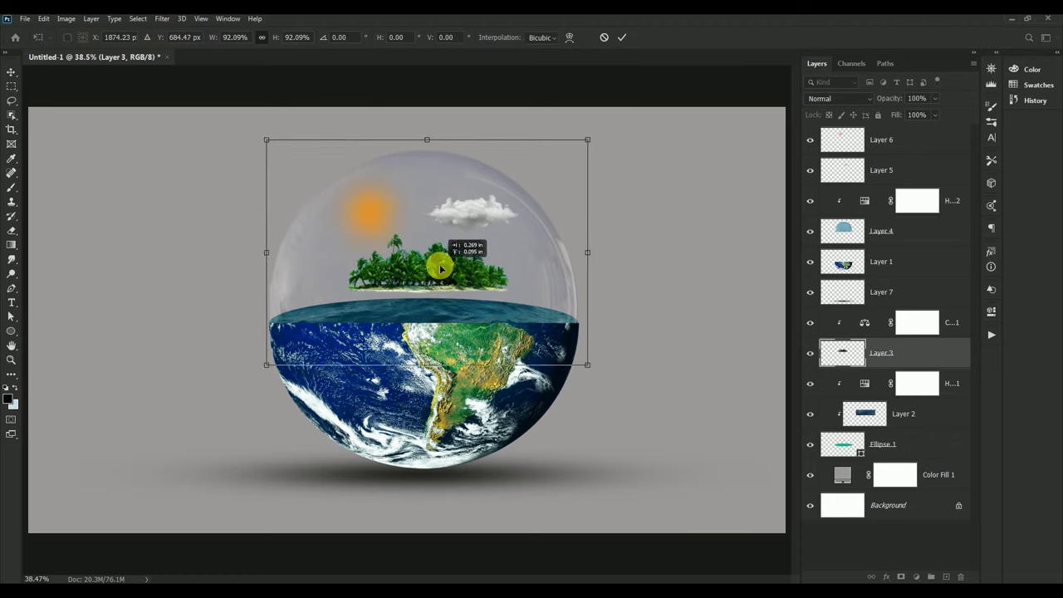
{"action": "double_click", "coordinate": [570, 292]}
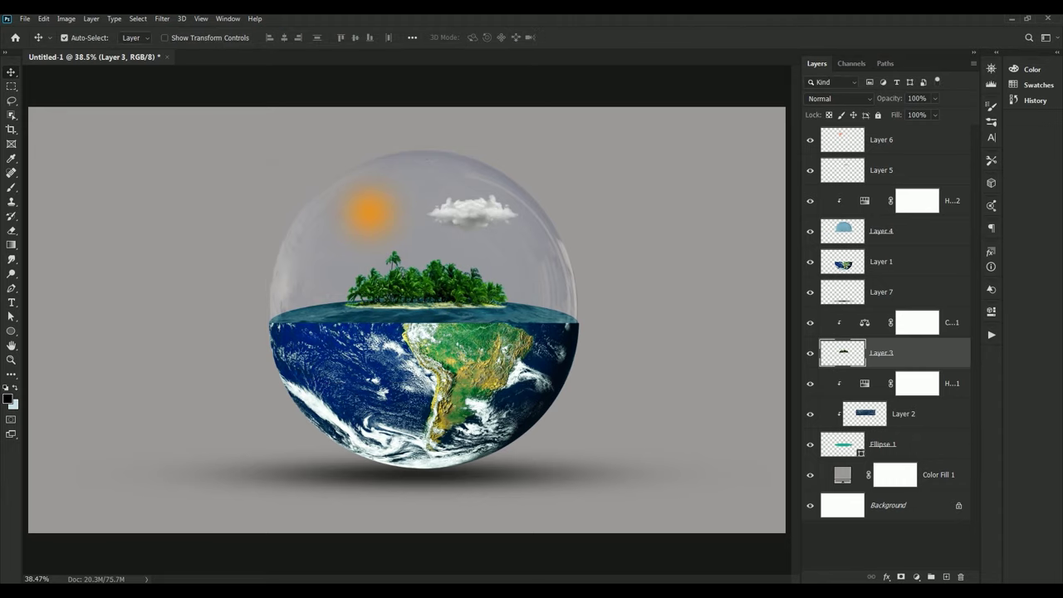
{"action": "key", "text": "ctrl+minus"}
{"action": "key", "text": "ctrl+minus"}
{"action": "key", "text": "ctrl+0"}
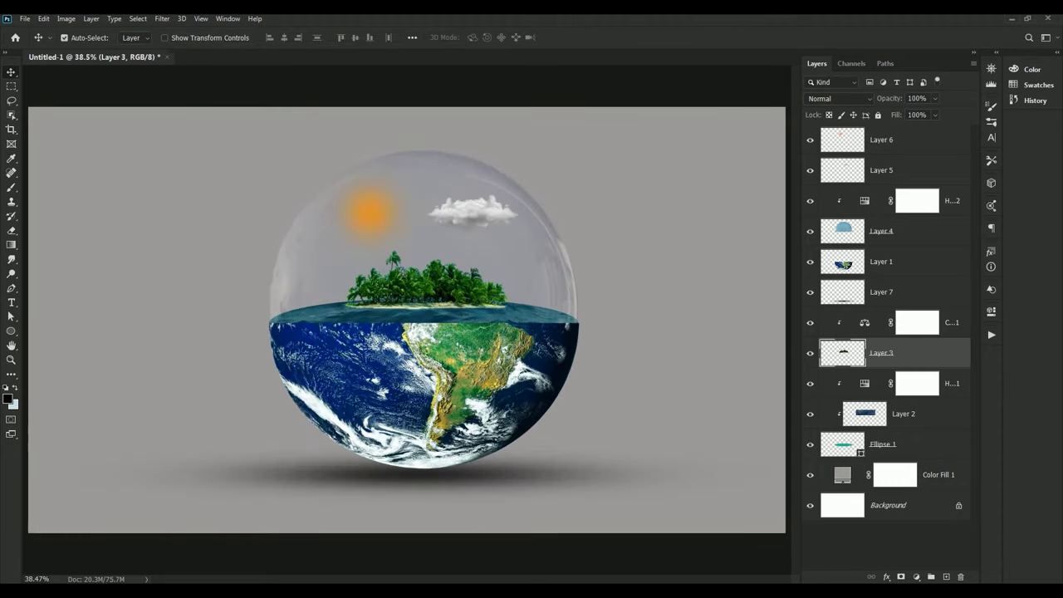